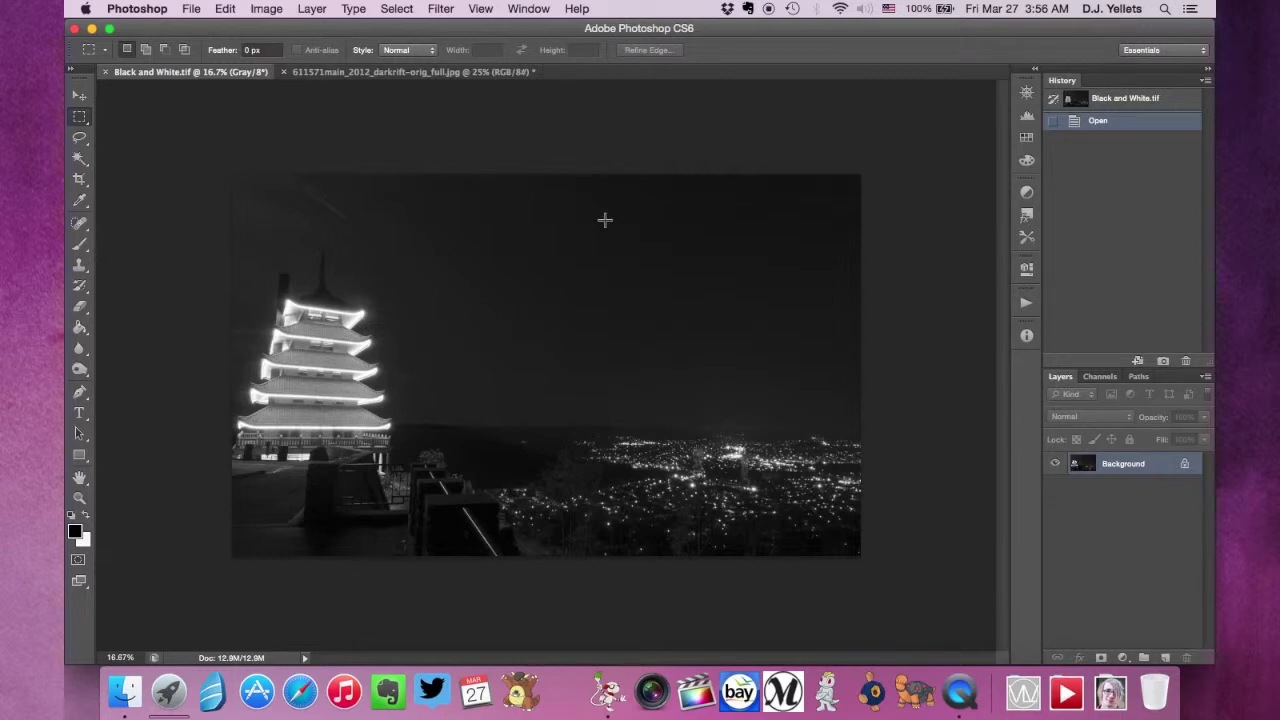
- Copy the entire Milky Way star image and return to Black and White.tif
click(434, 77)
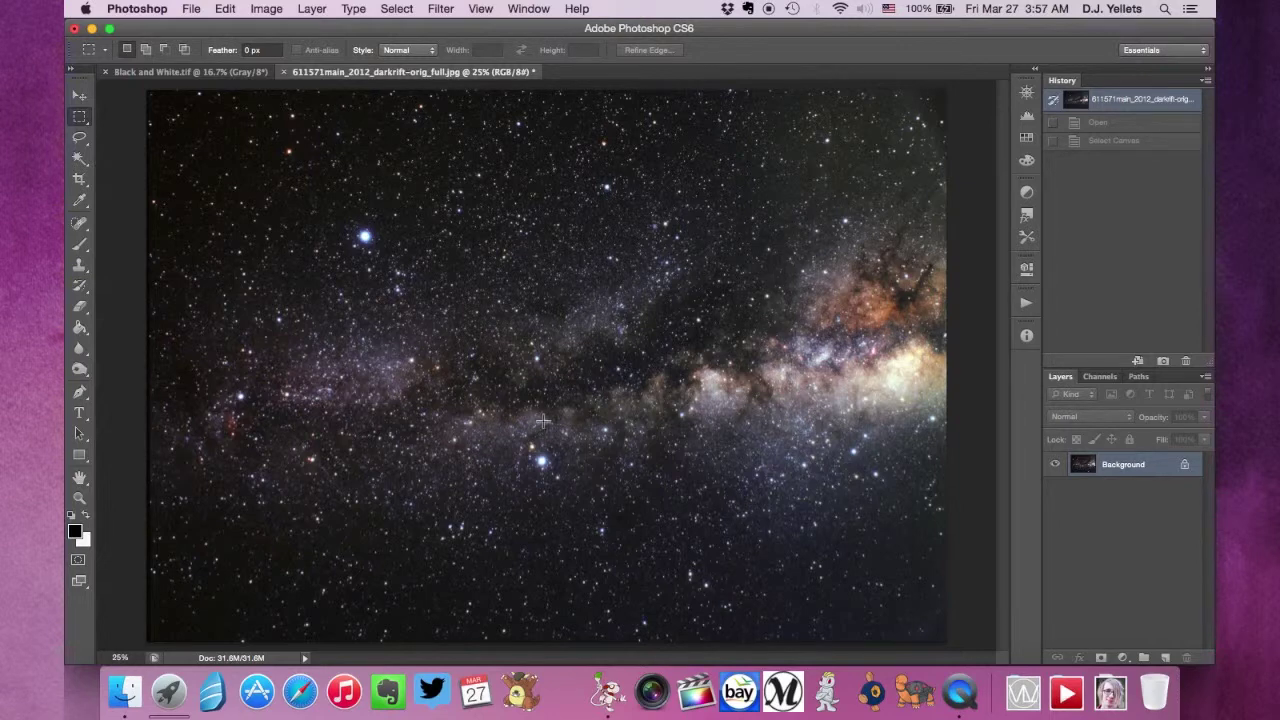
key(super+a)
key(super+c)
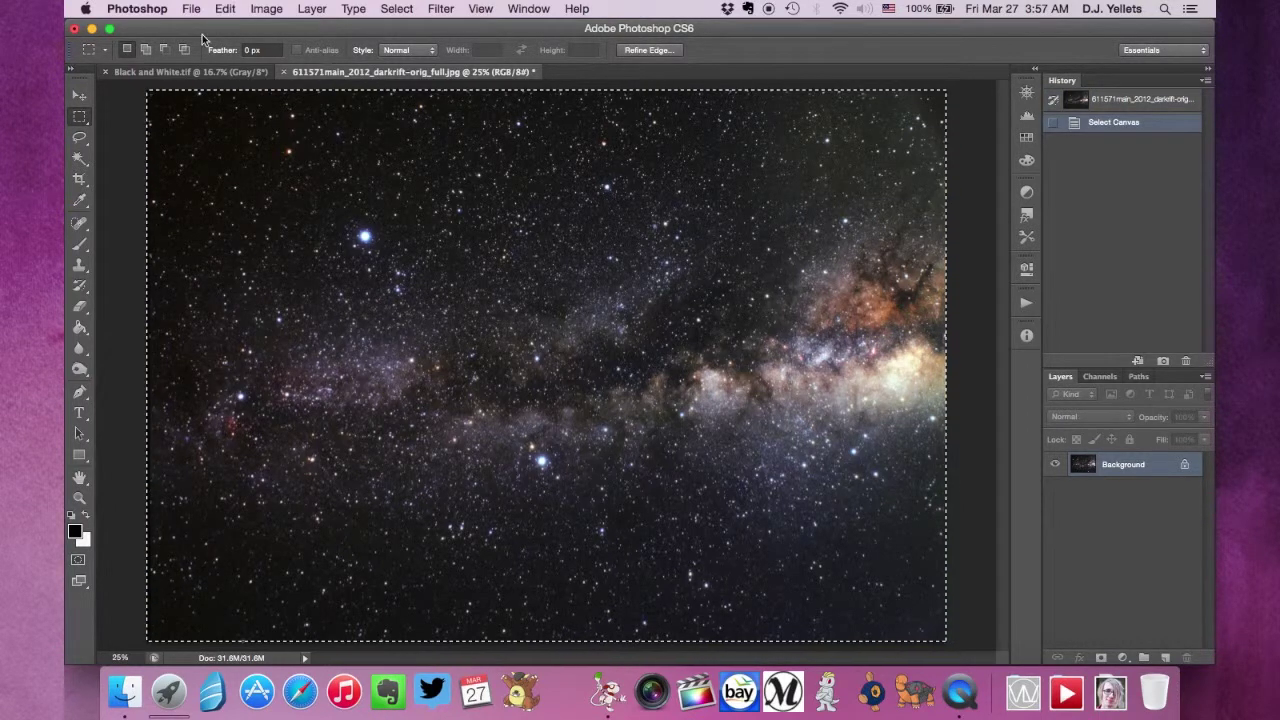
click(188, 71)
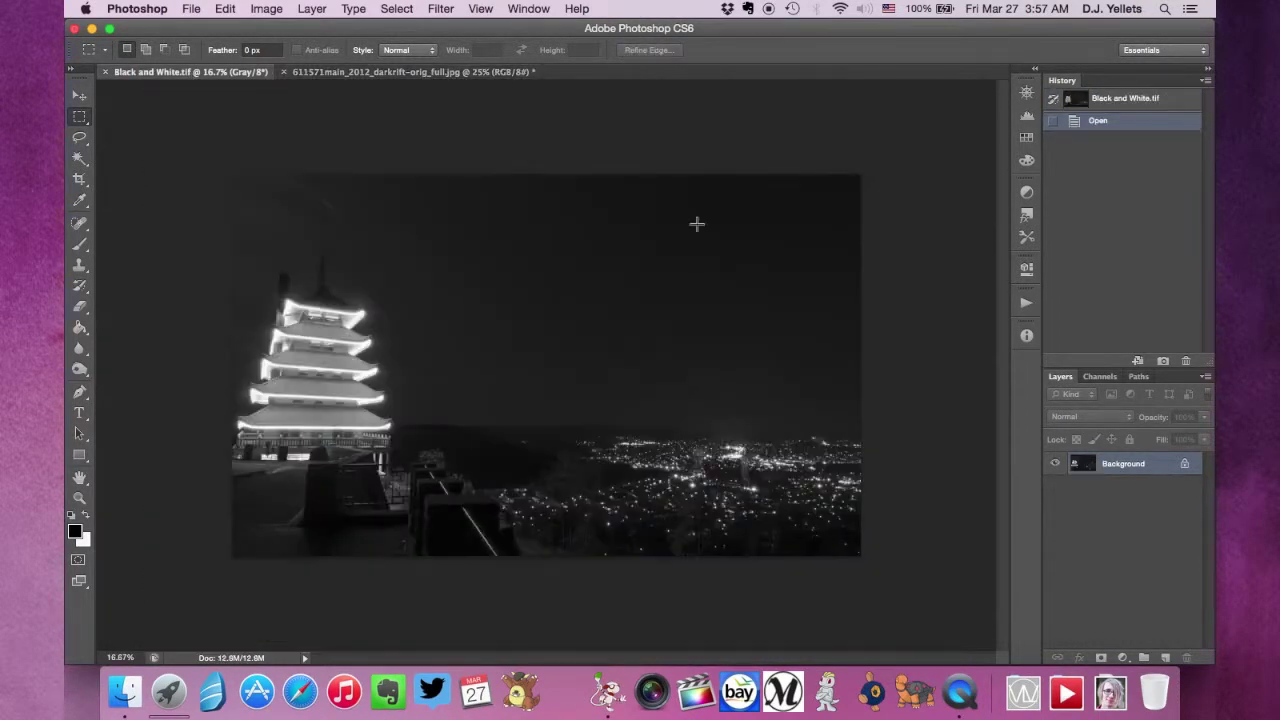
- Paste the starfield as Layer 1 and toggle its visibility to compare with the pagoda
key(super+v)
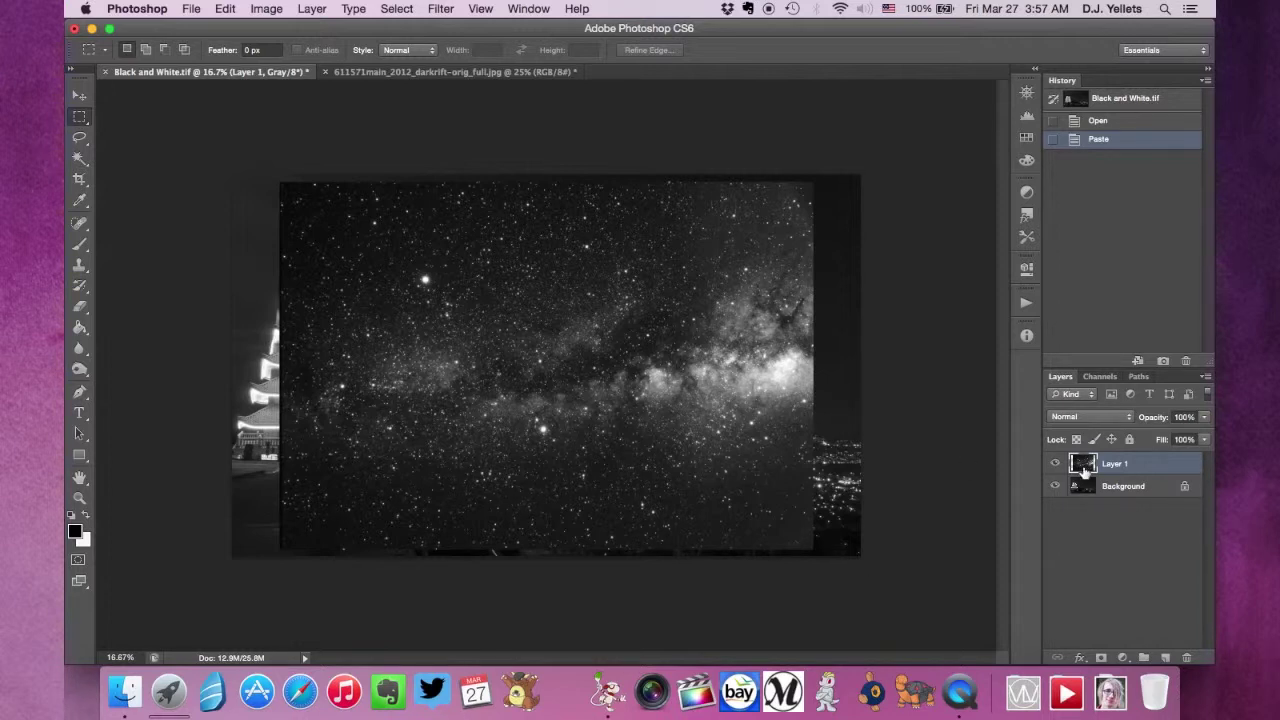
click(1055, 463)
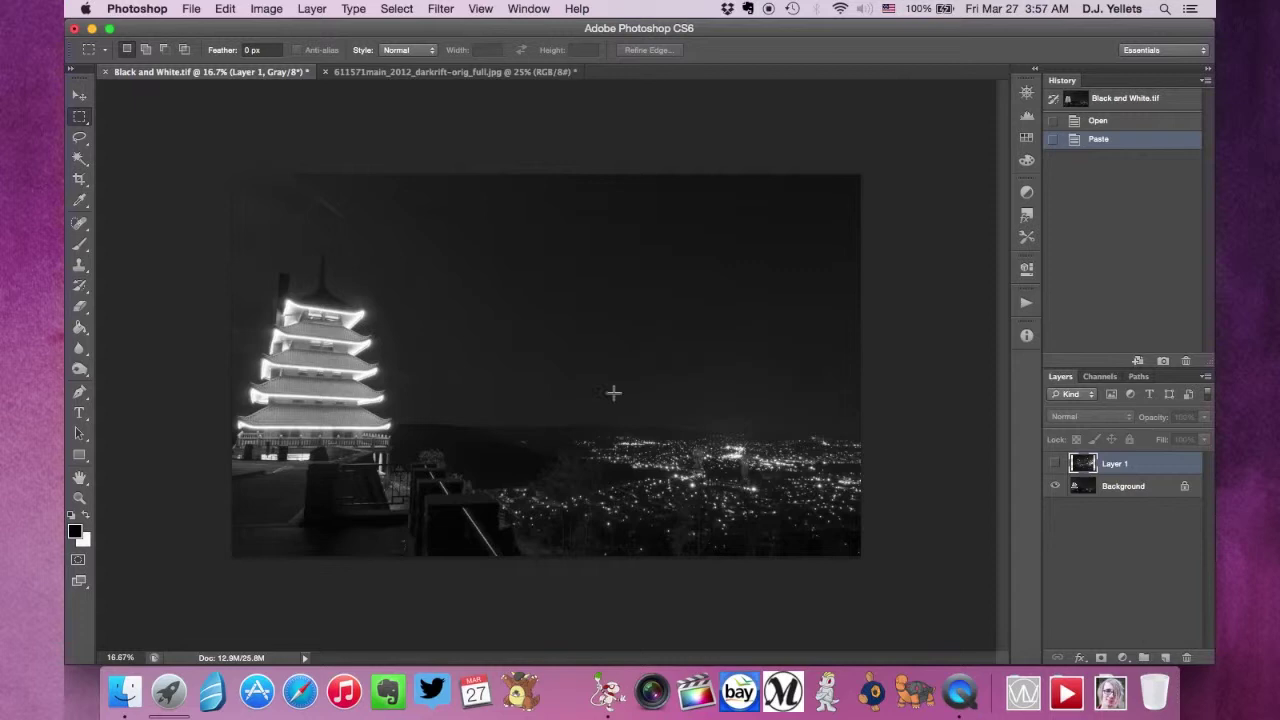
click(1055, 463)
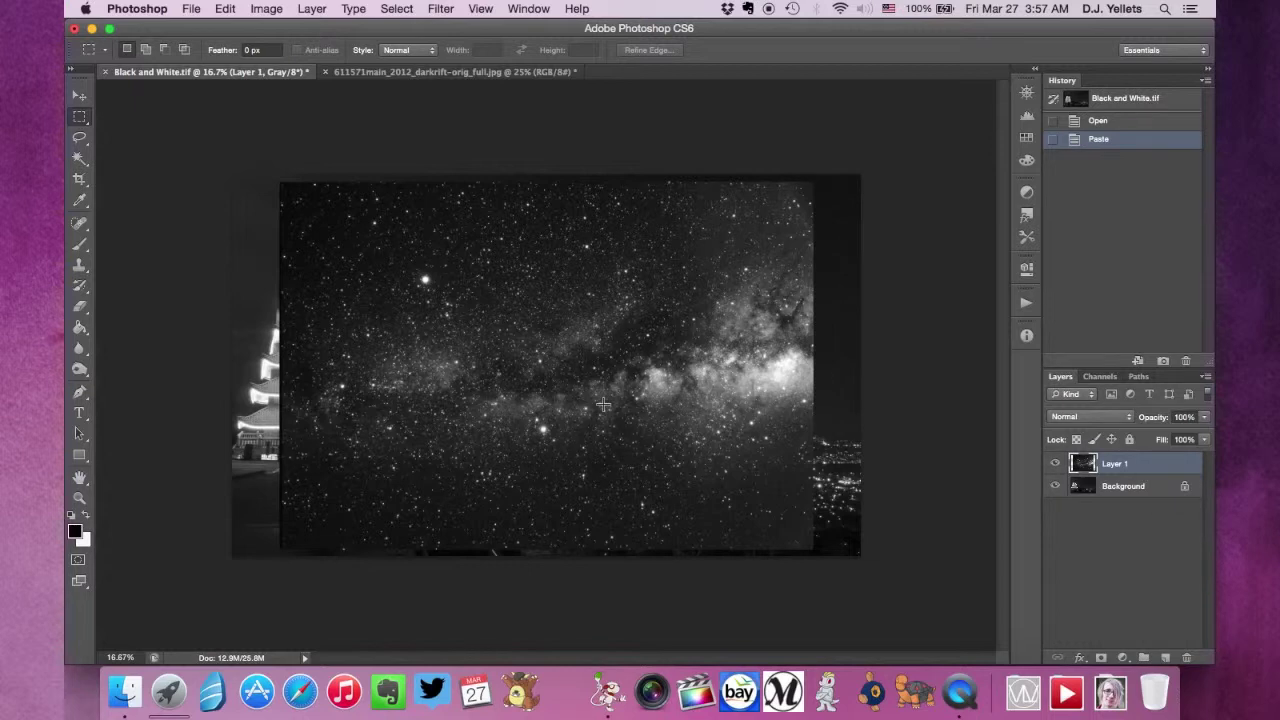
- Look through the Image menu without choosing anything, then go to the Edit menu
click(268, 10)
mouse_move(303, 62)
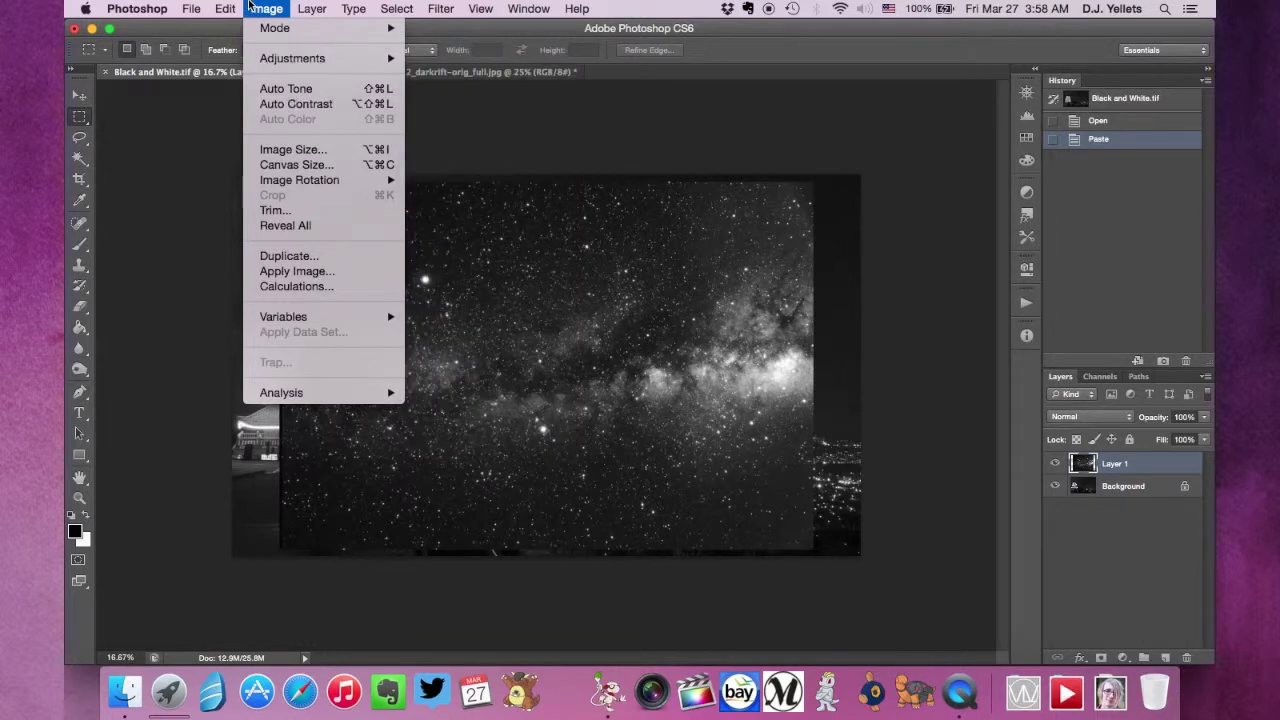
click(250, 6)
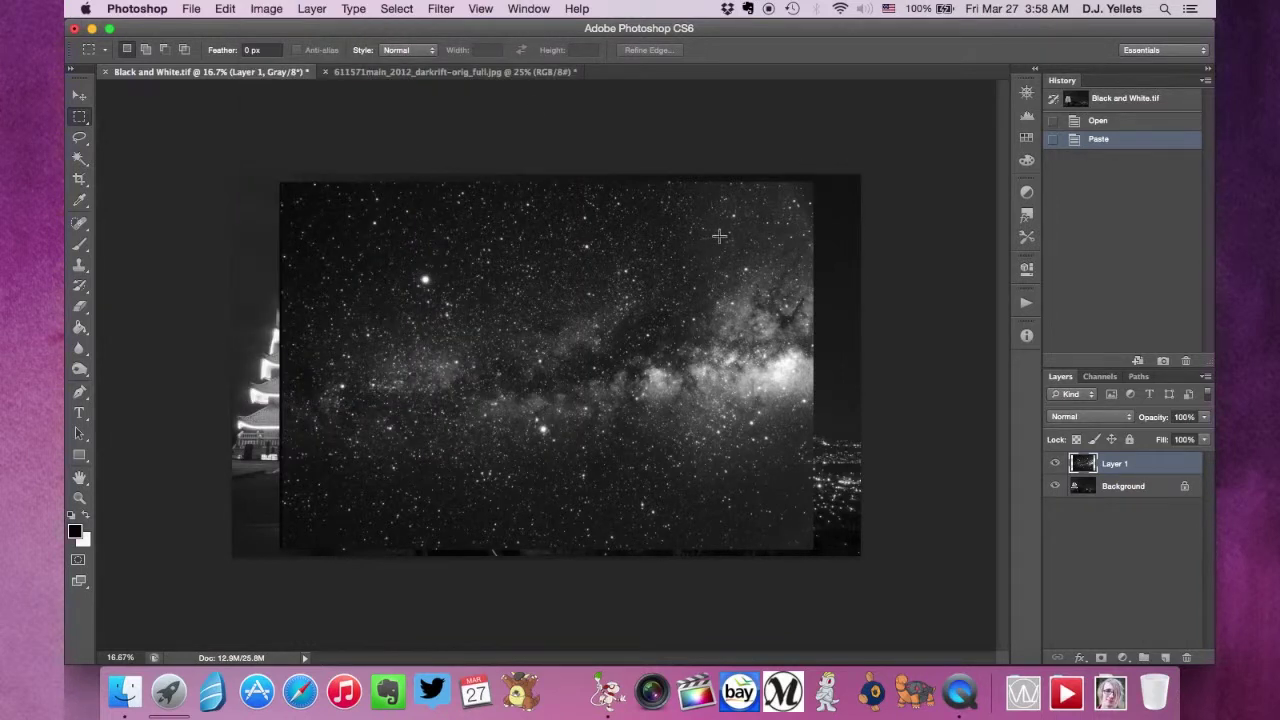
click(229, 6)
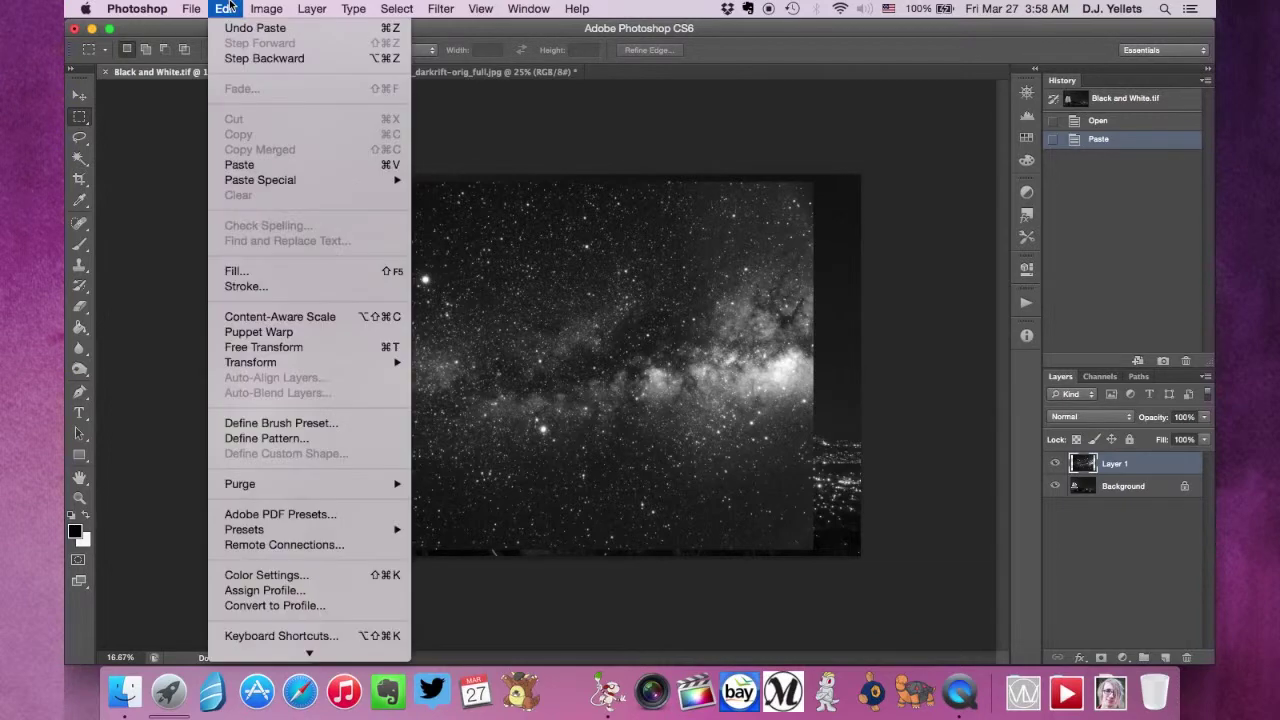
- Free-transform the star layer larger and preview it at 46% opacity
click(258, 347)
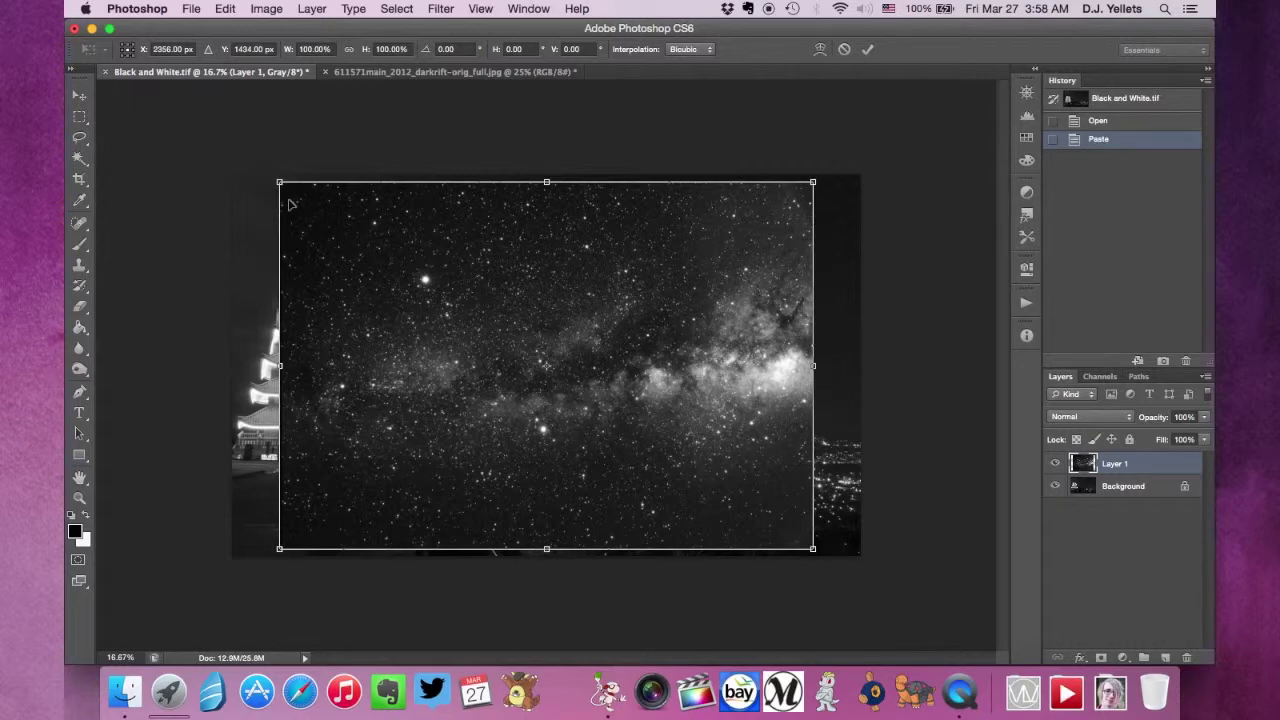
key(super+minus)
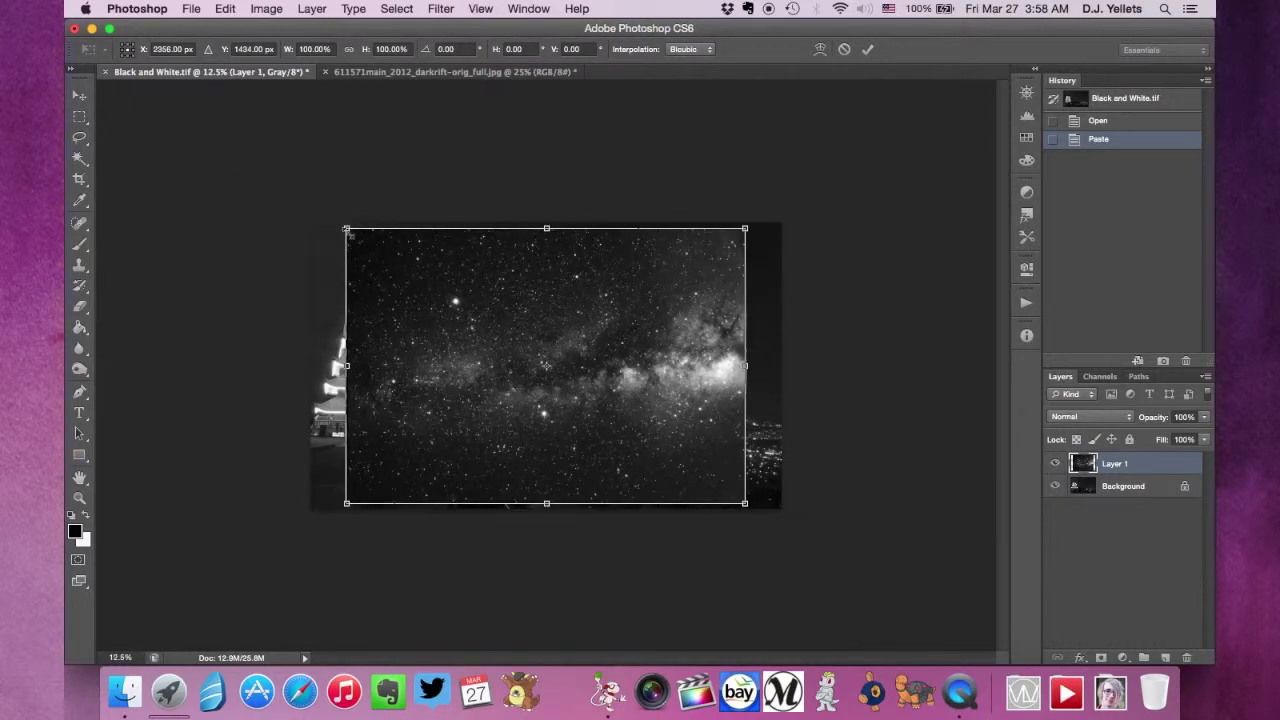
drag(346, 229, 160, 147)
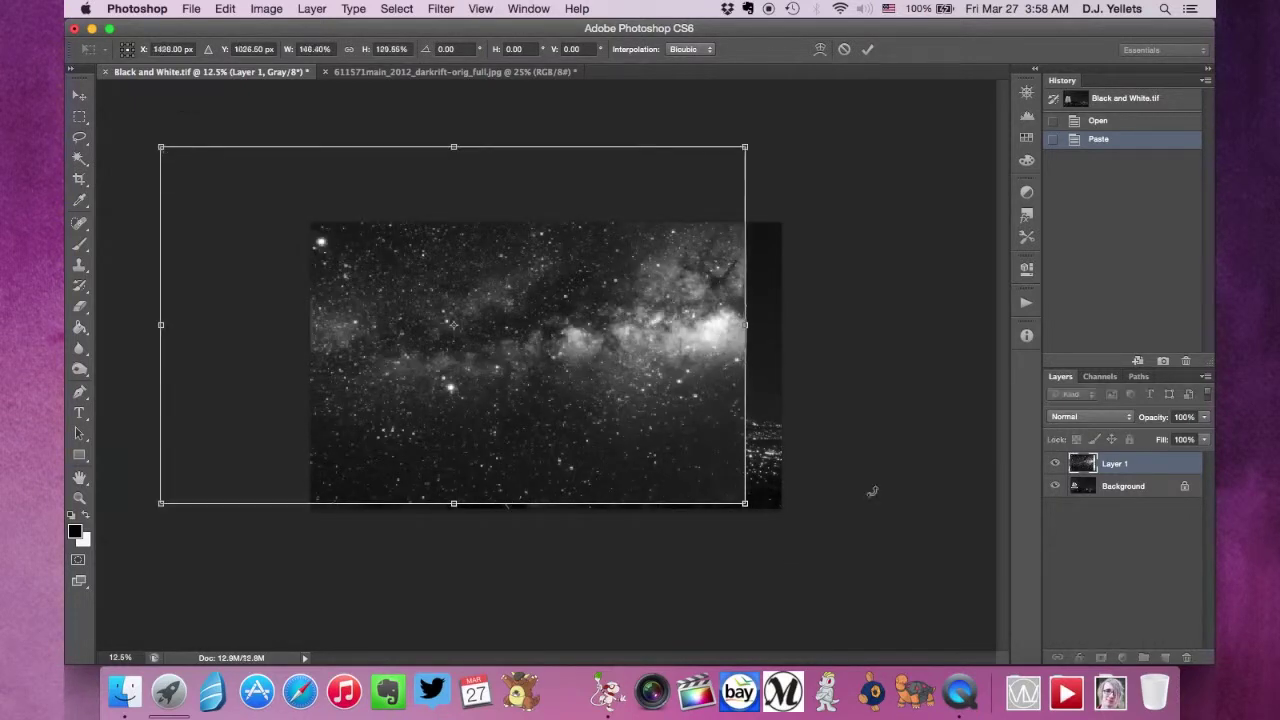
drag(745, 506, 808, 548)
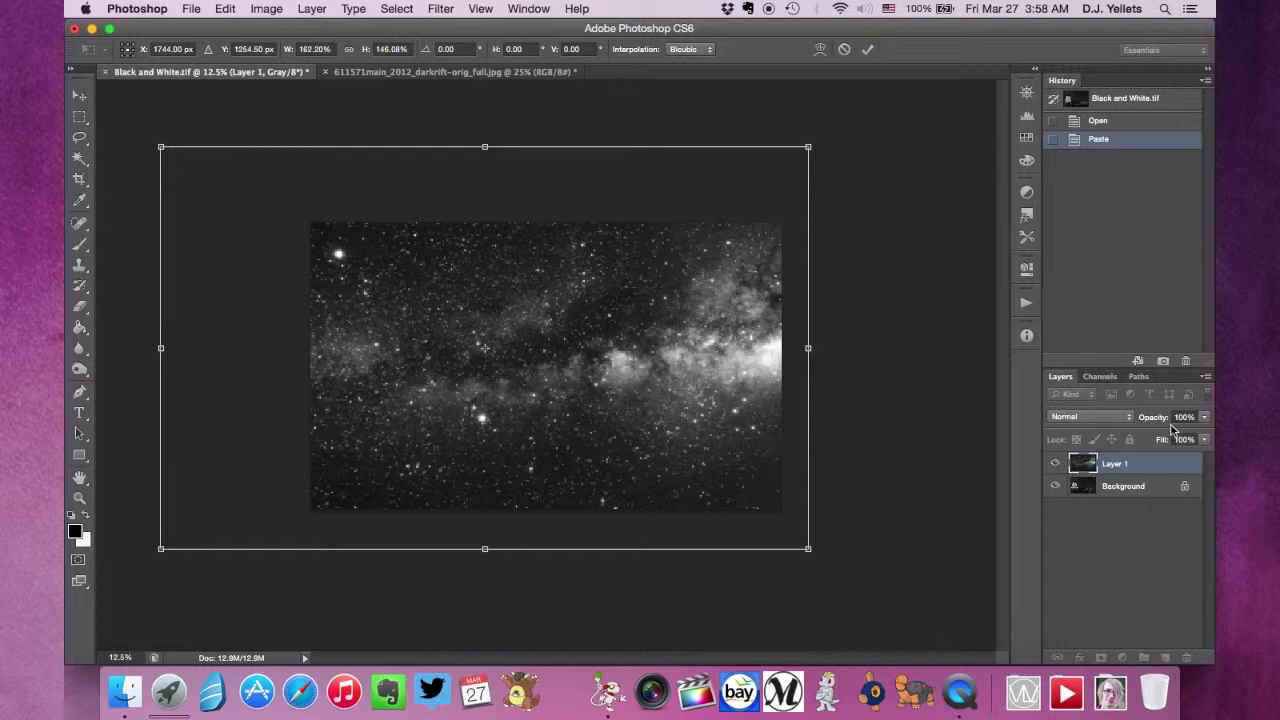
click(1204, 417)
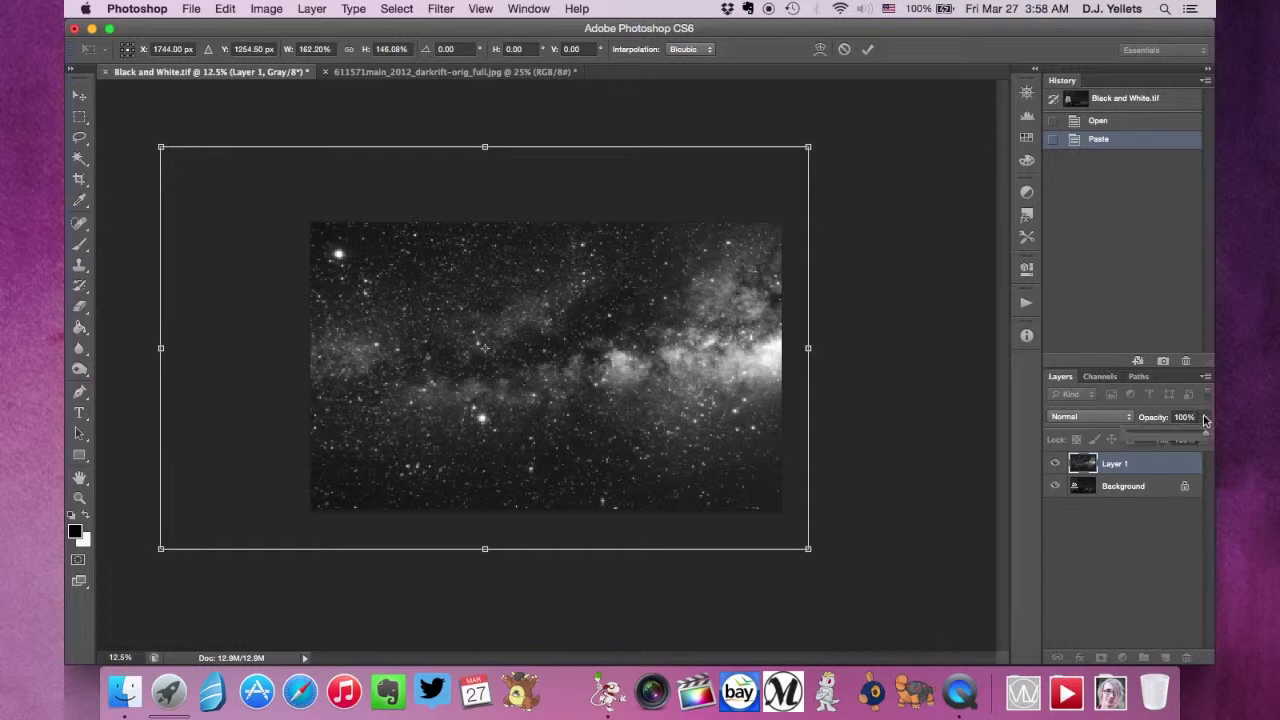
click(1162, 431)
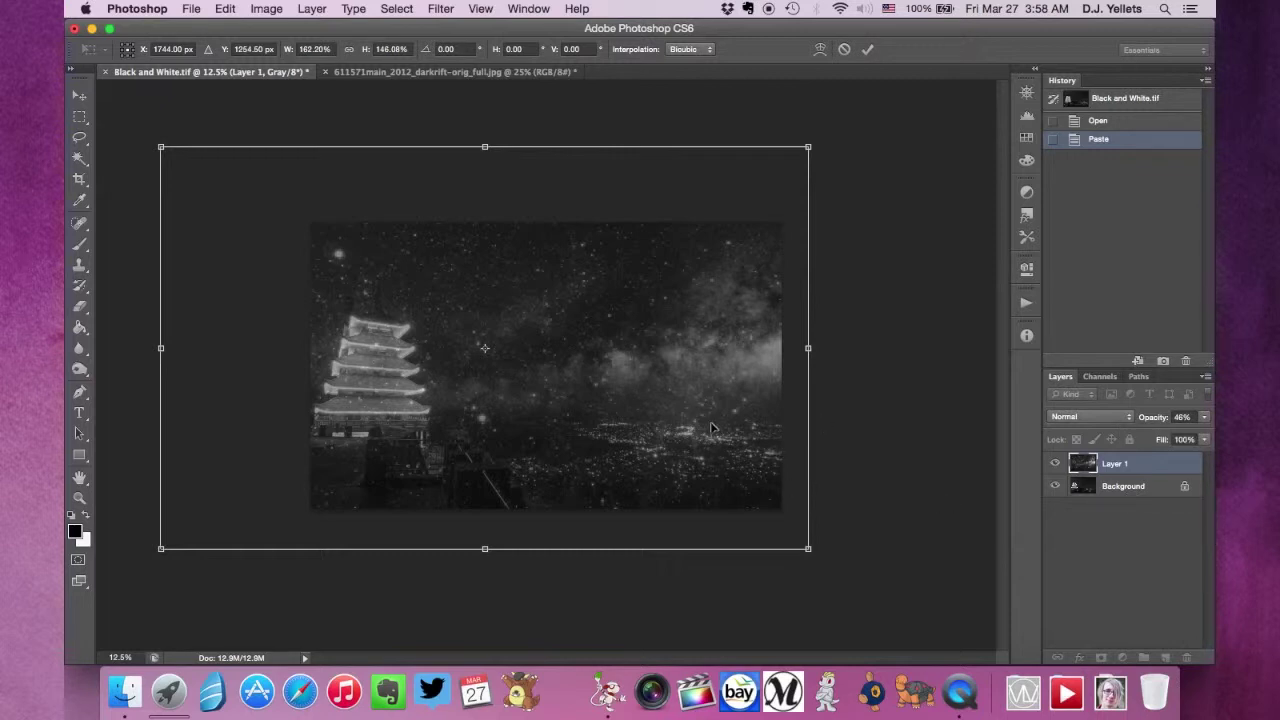
- Reposition, resize and tilt the star layer about 7.7° to cover the pagoda photo
drag(711, 423, 680, 368)
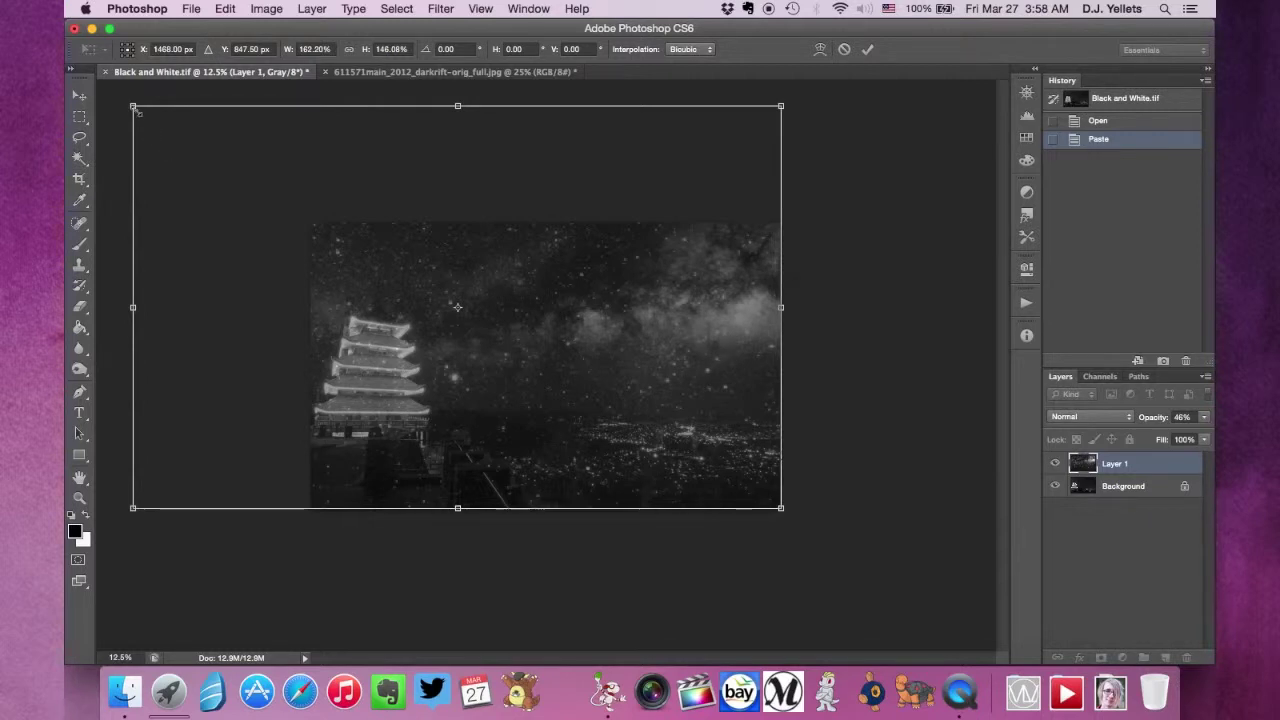
drag(134, 108, 200, 231)
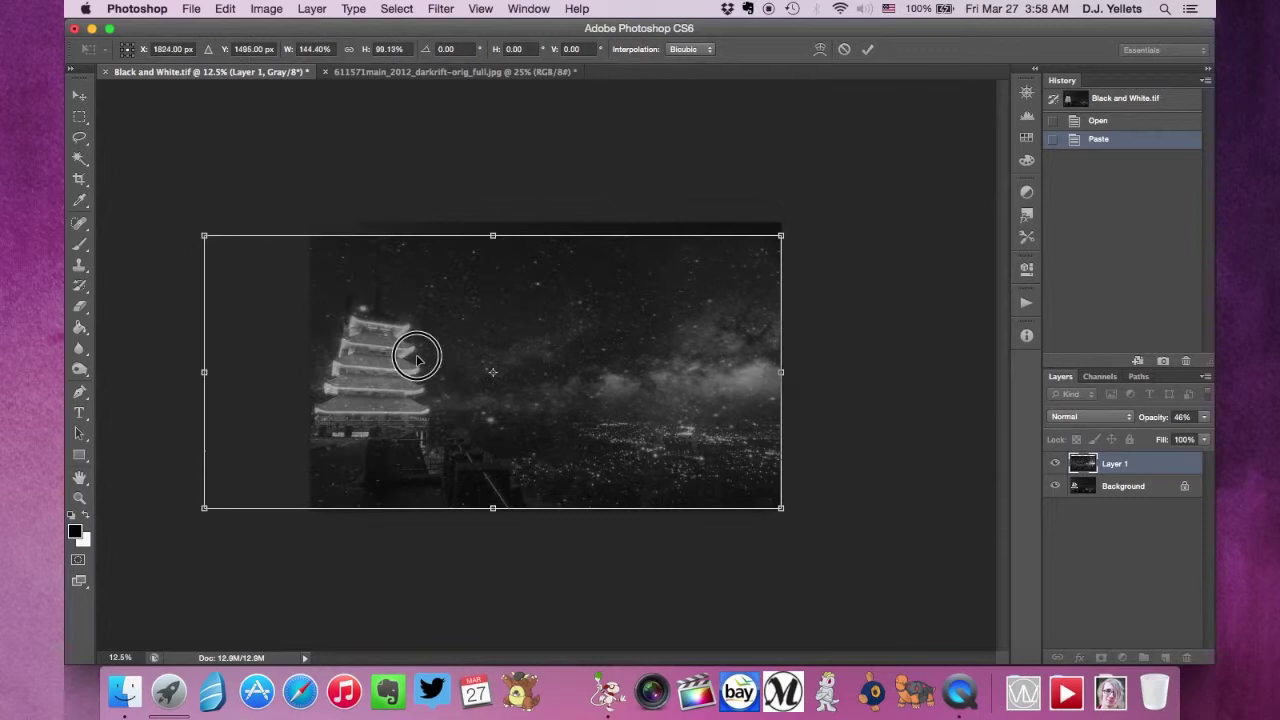
drag(414, 351, 416, 313)
drag(805, 488, 775, 521)
drag(666, 336, 686, 309)
drag(229, 275, 300, 280)
drag(533, 449, 533, 444)
drag(567, 181, 566, 192)
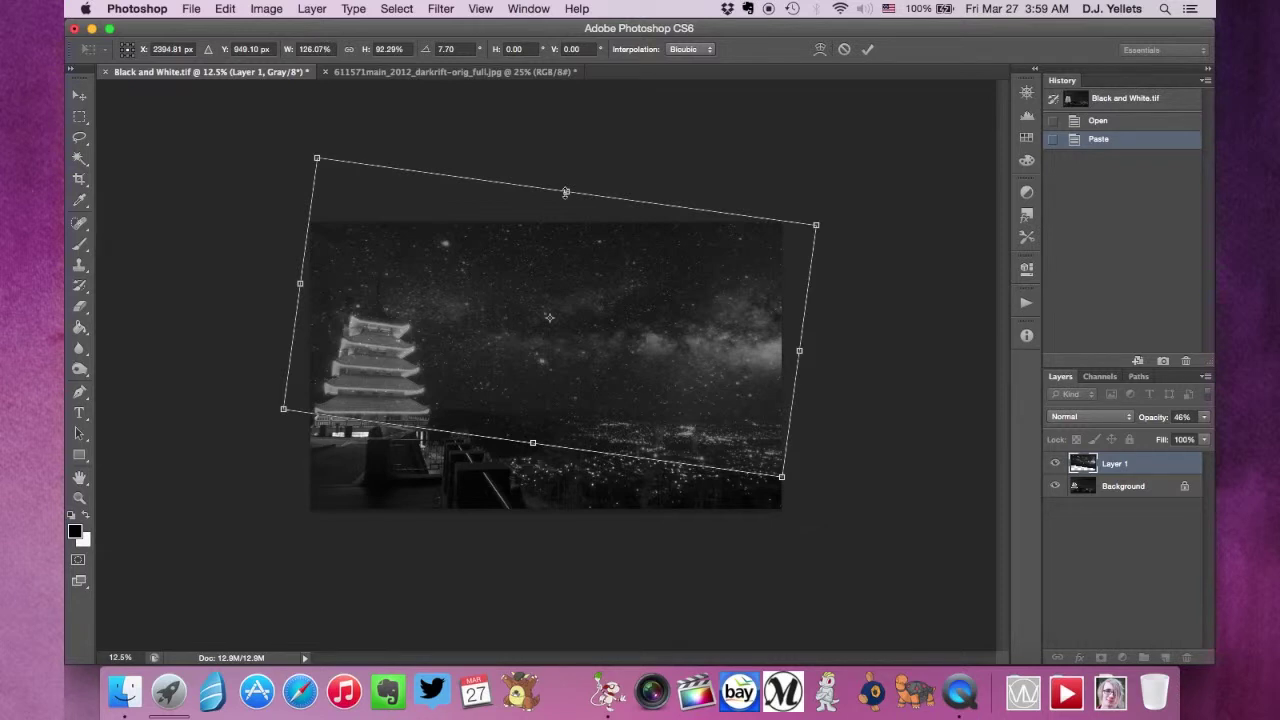
- Commit the transform, fit the view, and restore the star layer to 100% opacity
key(m)
key(Return)
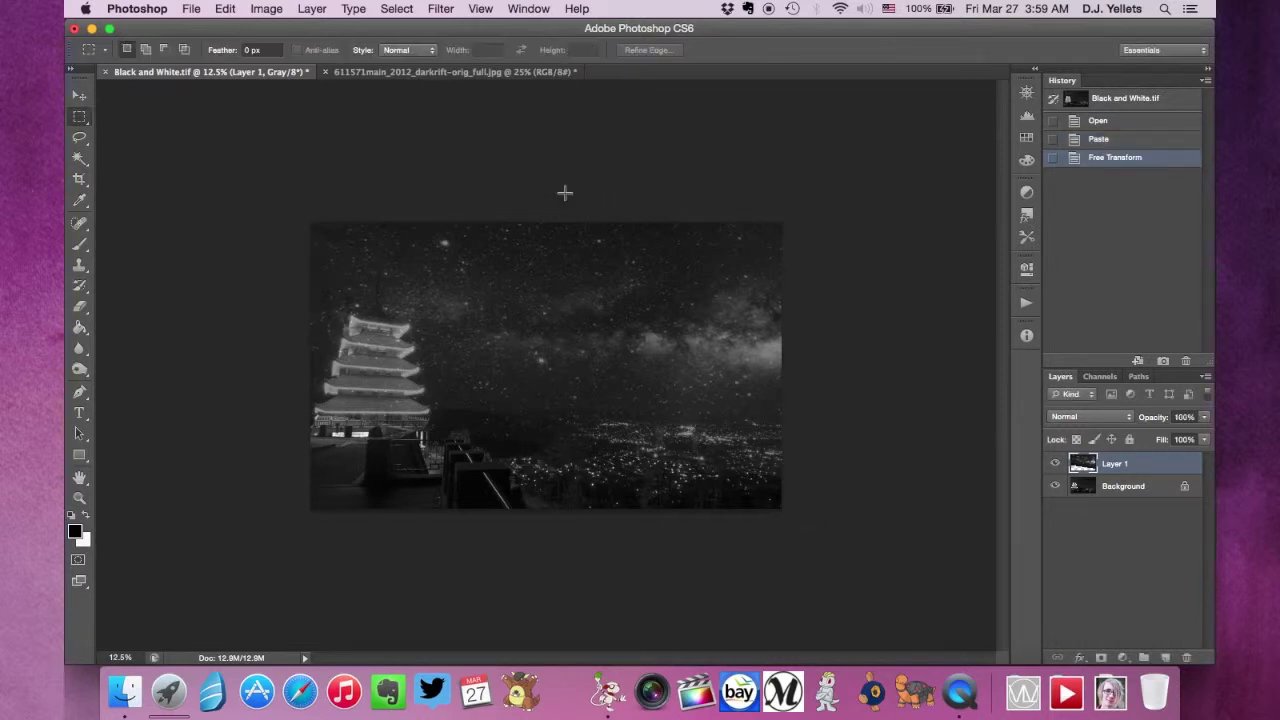
key(super+equal)
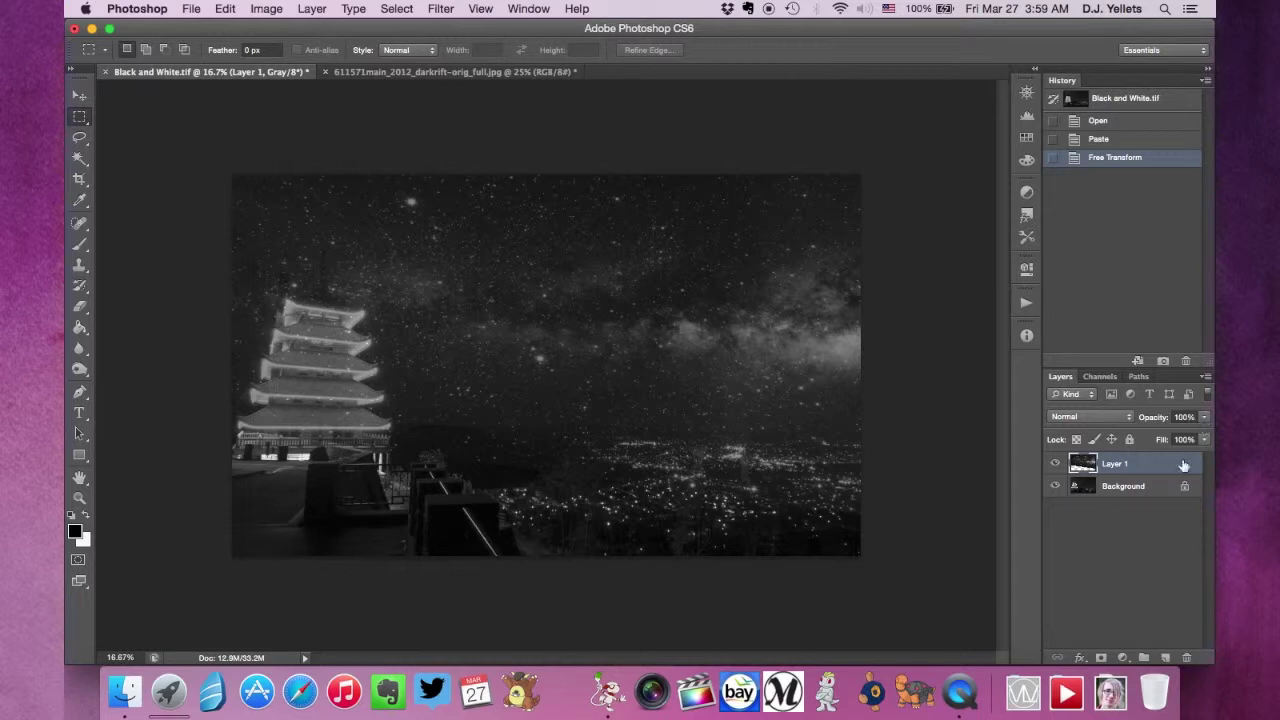
drag(1204, 417, 1140, 442)
click(1164, 539)
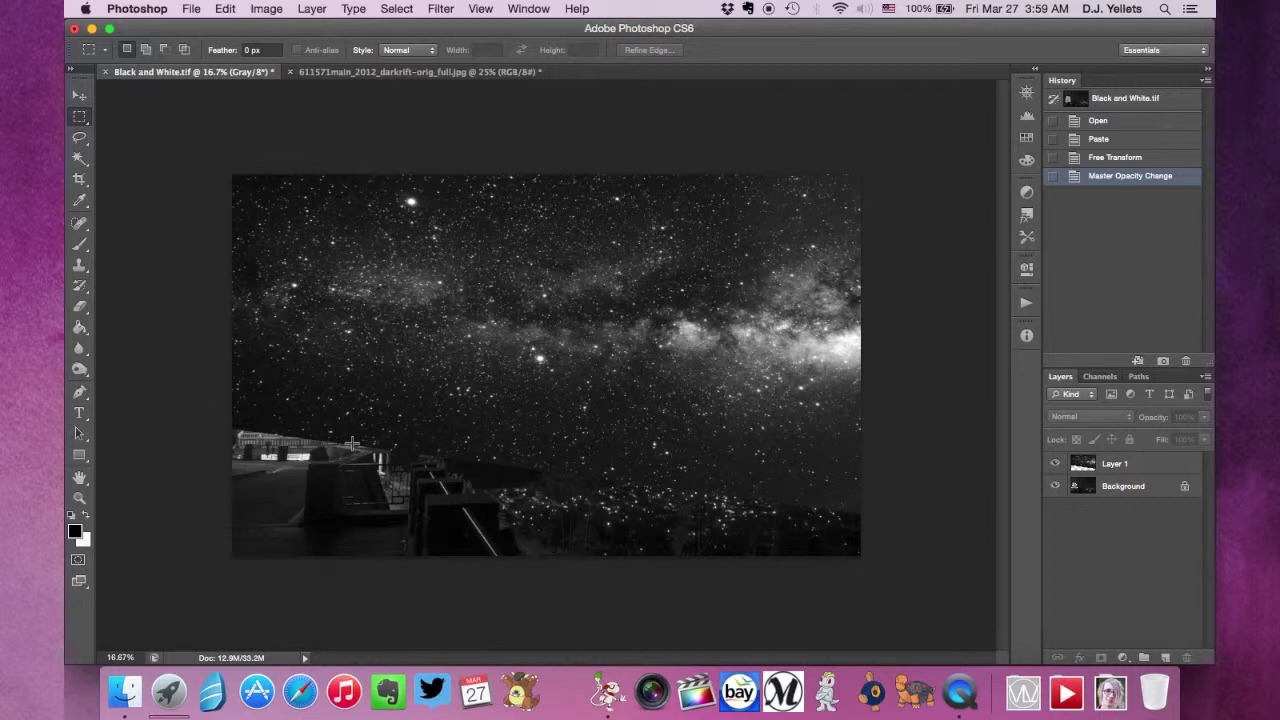
- Set Layer 1's blend mode to Lighten
click(1150, 468)
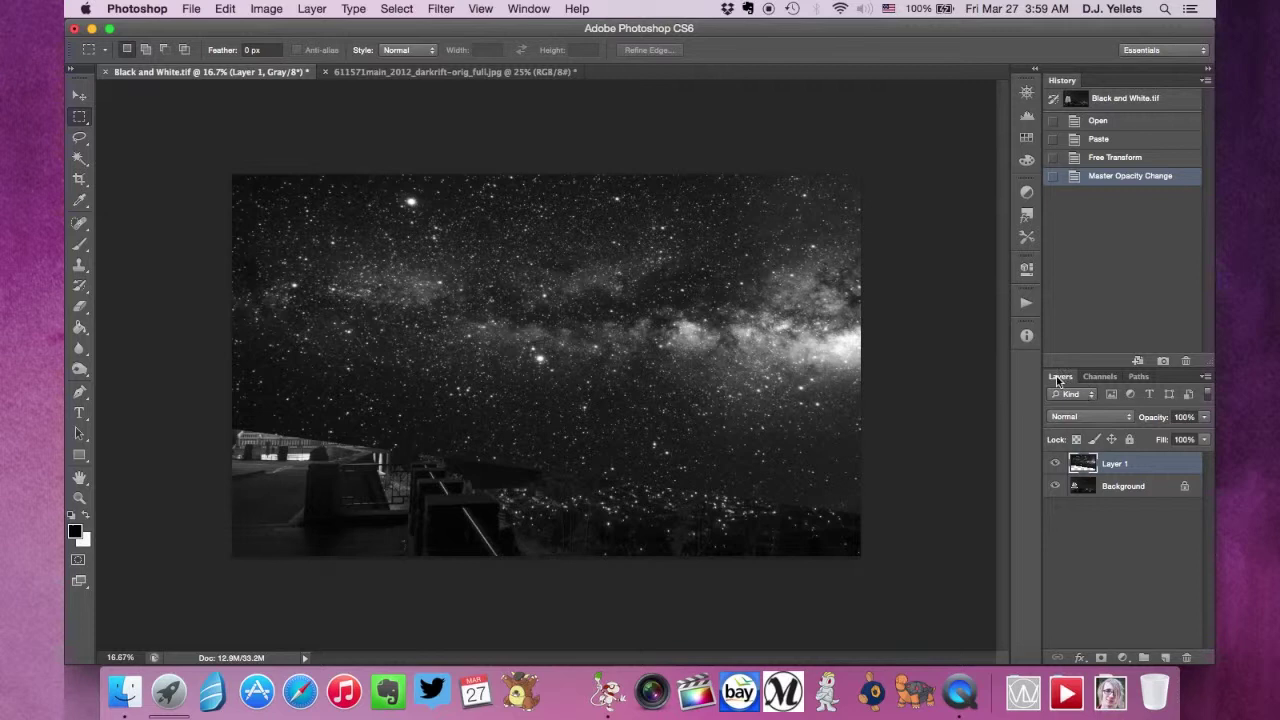
click(1095, 419)
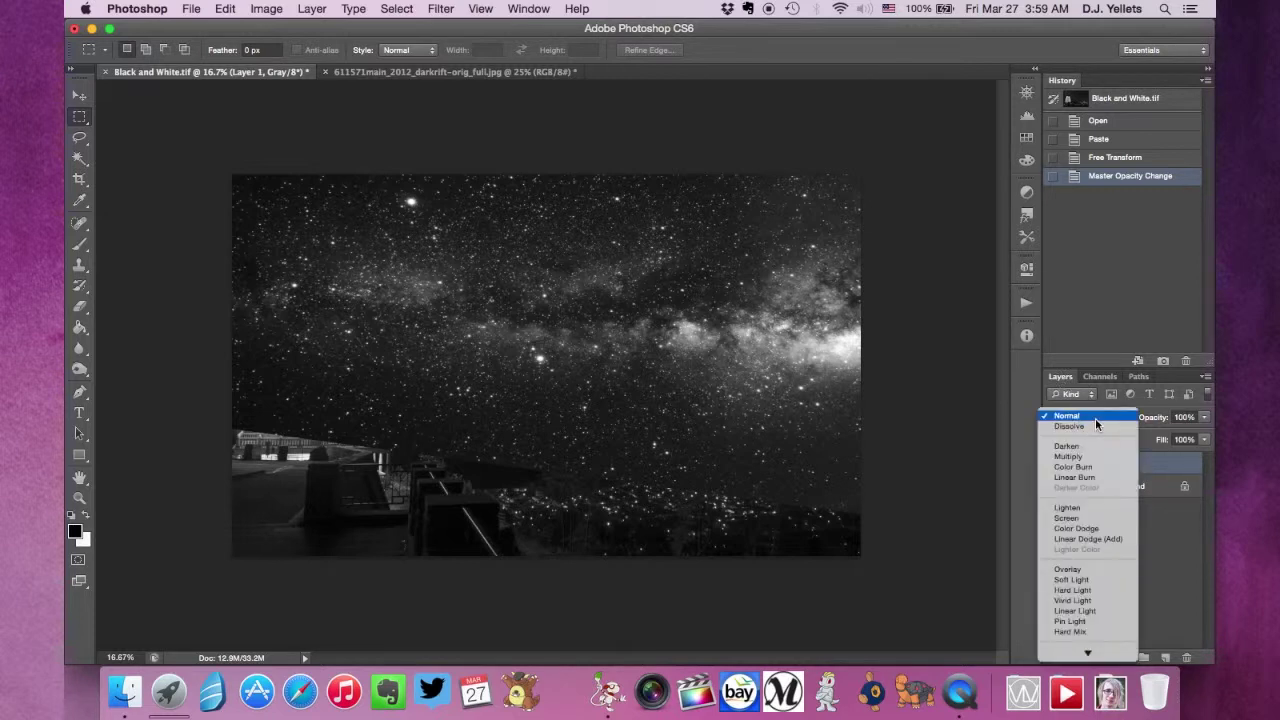
click(1077, 507)
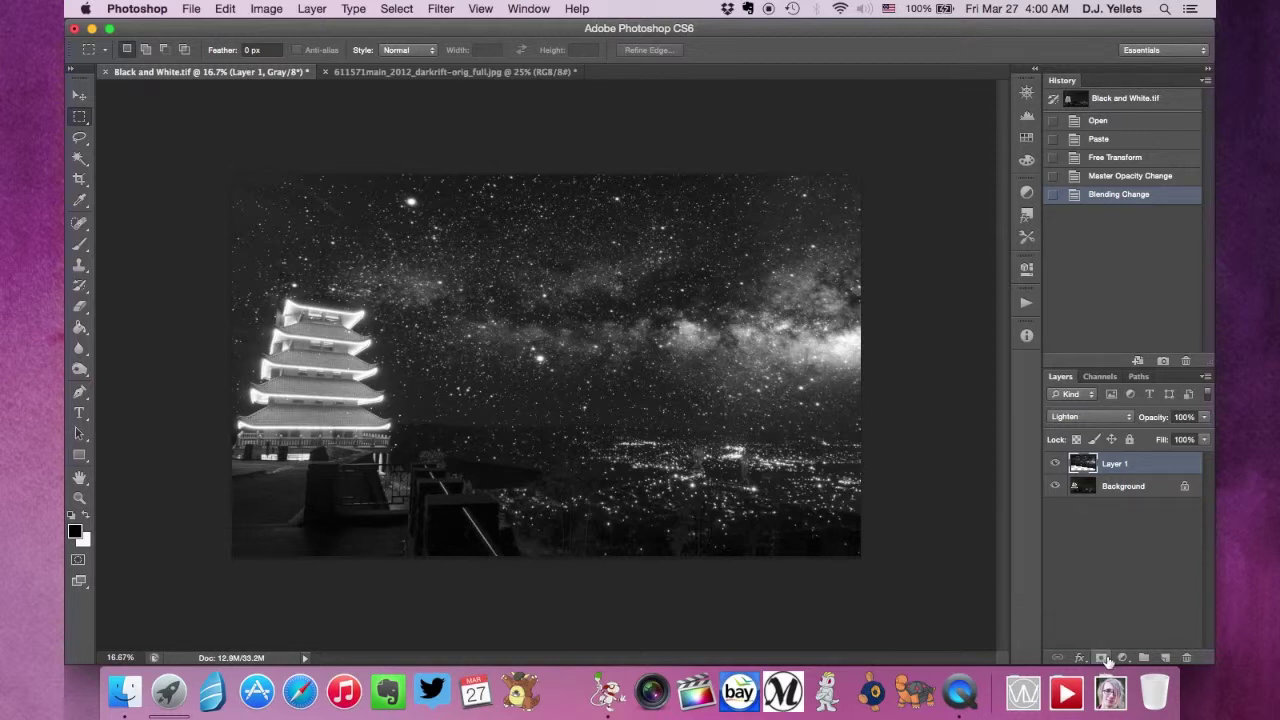
- Add a mask to Layer 1 and paint it black with a 1000 px brush over the lower city lights
click(1103, 658)
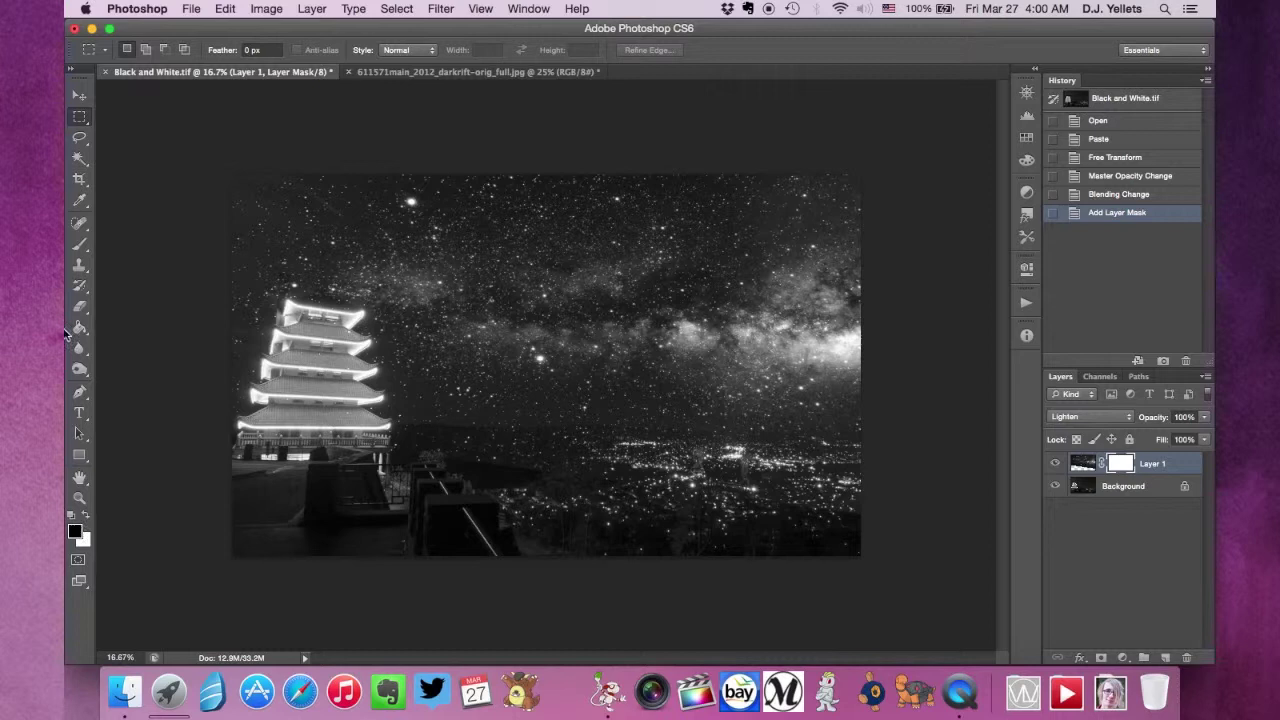
click(80, 246)
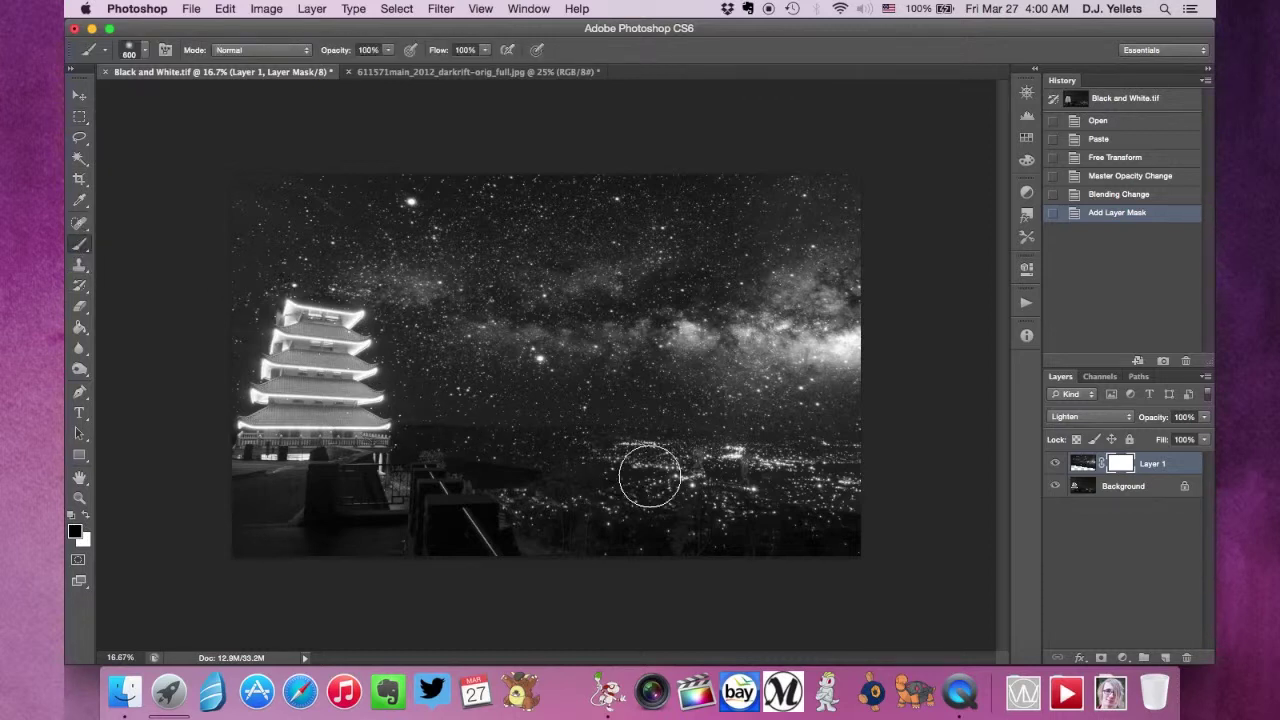
key(bracketright)
key(bracketright)
key(bracketright)
key(bracketright)
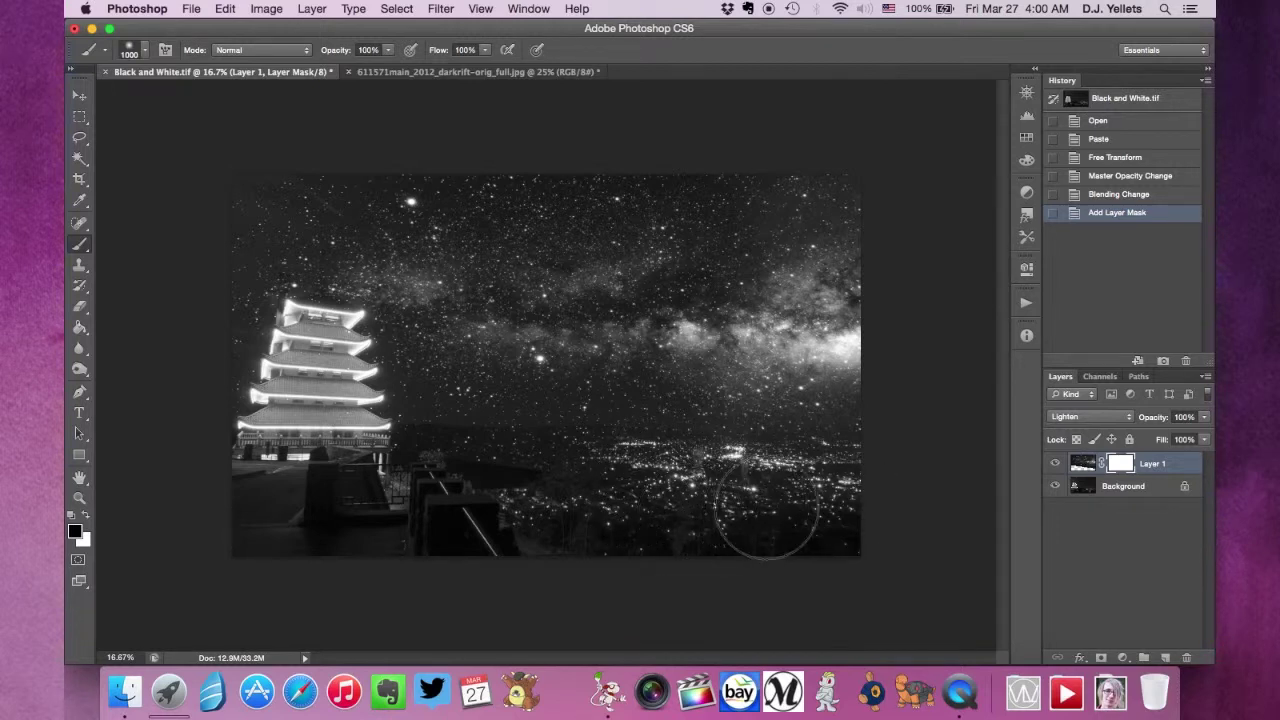
mouse_move(774, 504)
mouse_down()
mouse_move(429, 486)
mouse_move(857, 485)
mouse_move(451, 509)
mouse_up()
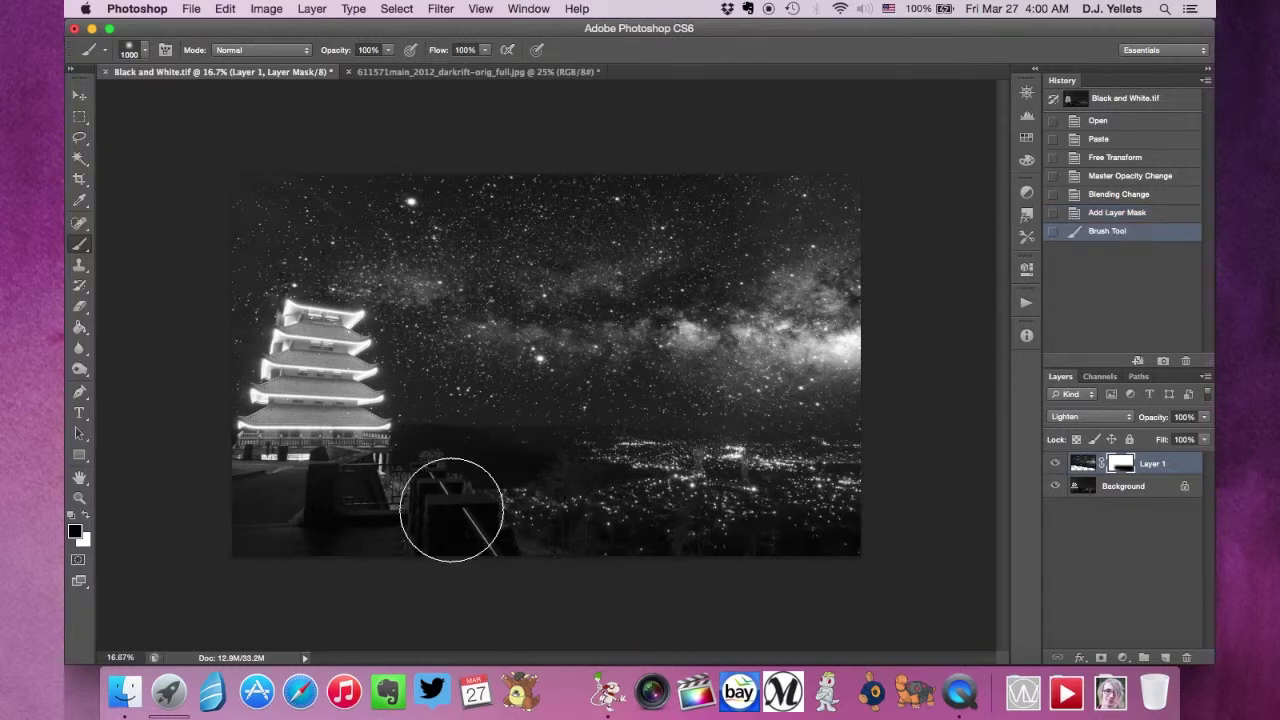
drag(375, 481, 363, 481)
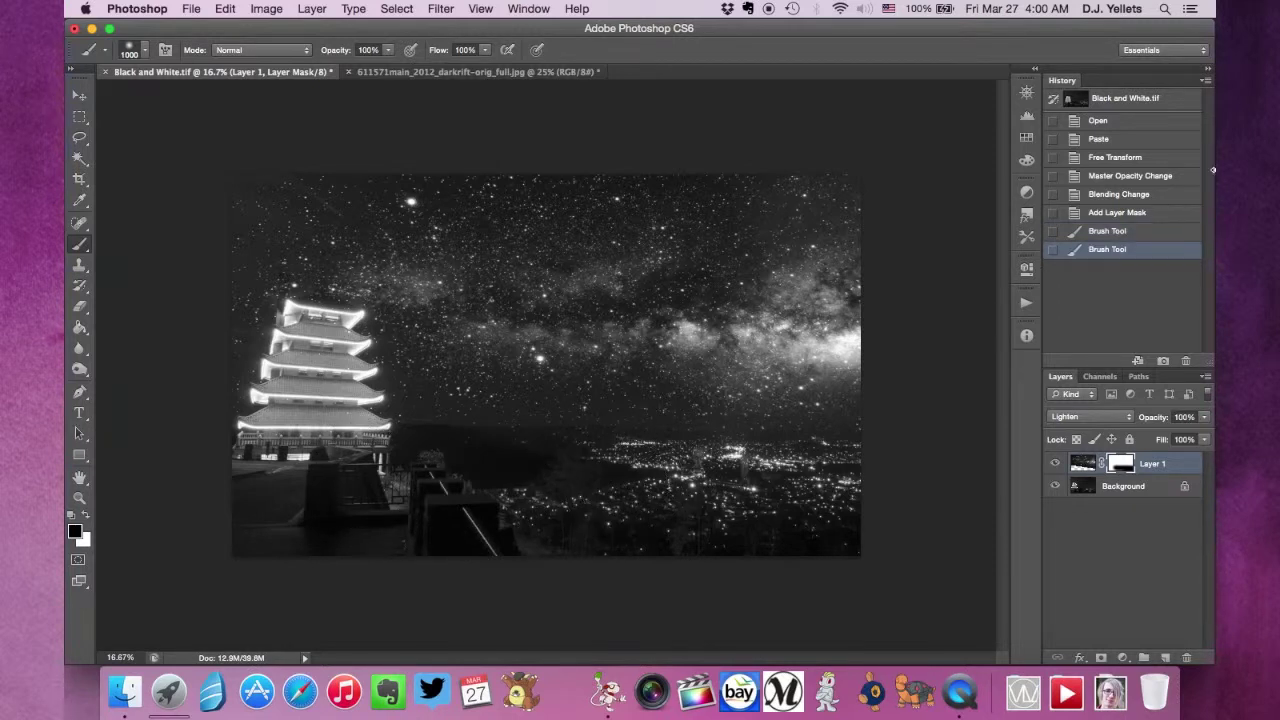
click(1128, 217)
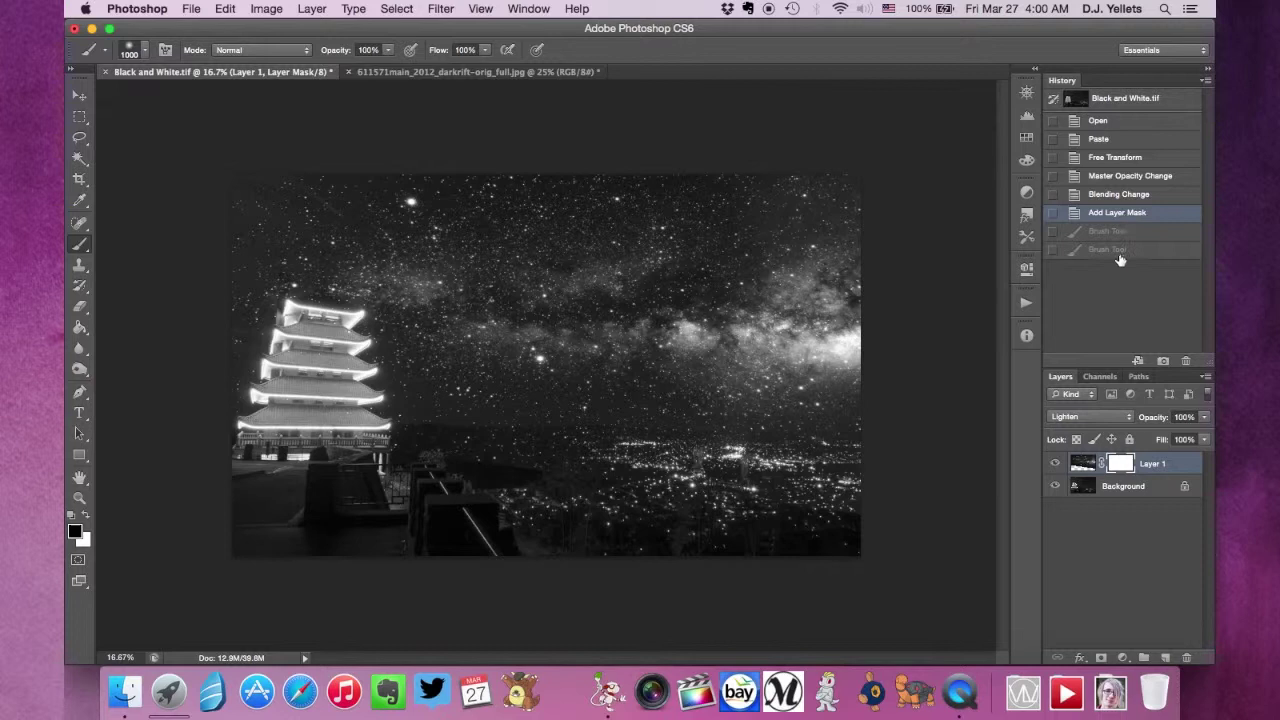
click(1118, 250)
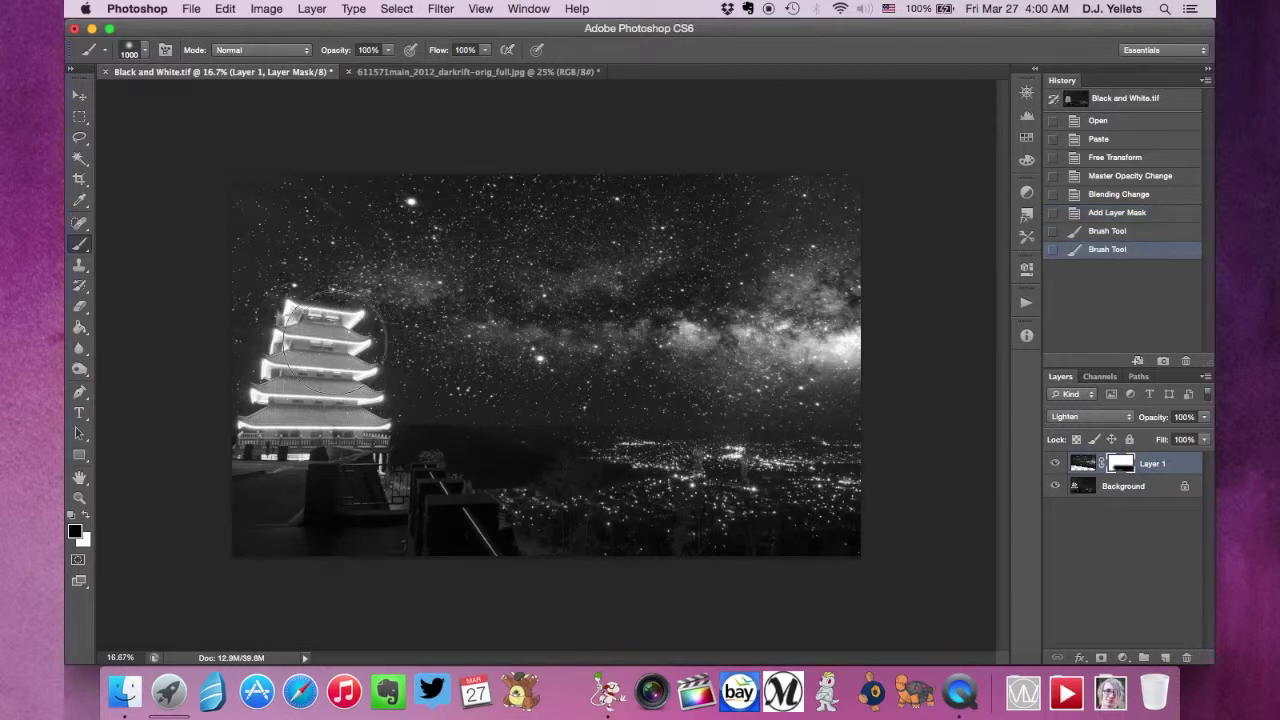
- Zoom in and mask the stars away around the pagoda's top roof and spire with a smaller brush
key(super+plus)
key(super+plus)
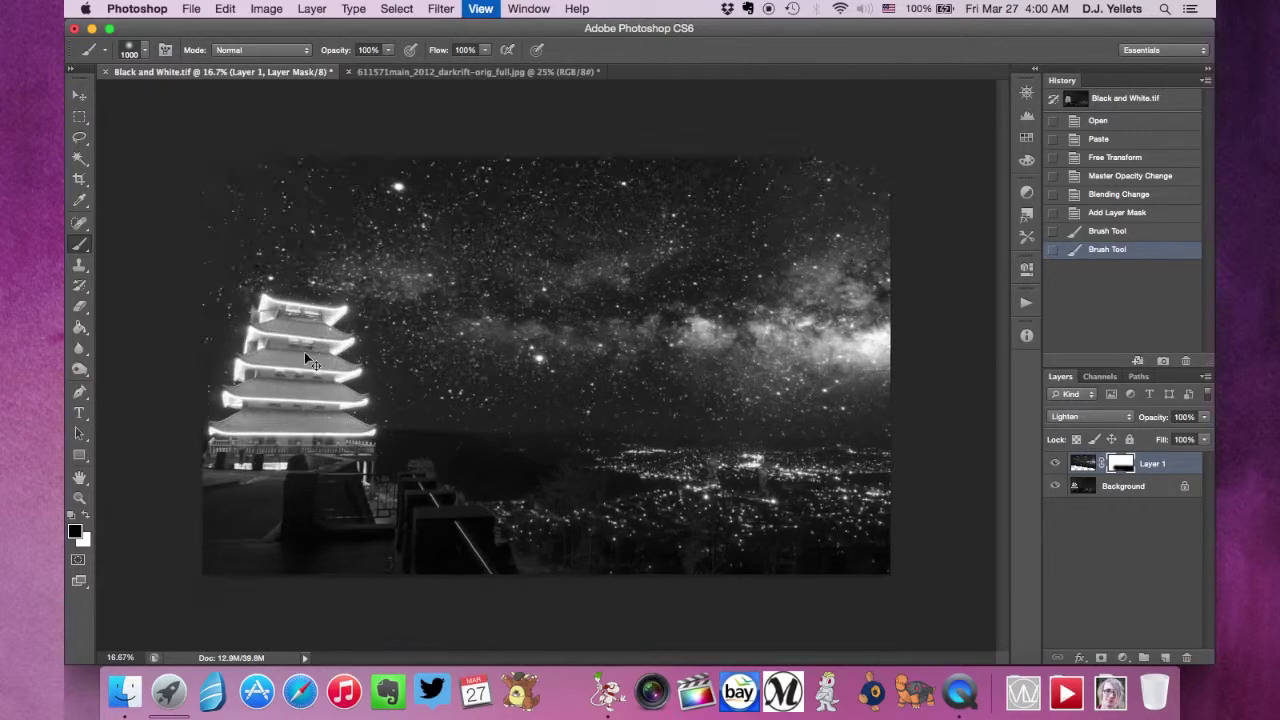
key(bracketleft)
key(bracketleft)
key(bracketleft)
key(bracketleft)
key(bracketleft)
key(bracketleft)
key(bracketleft)
key(bracketleft)
drag(471, 529, 600, 388)
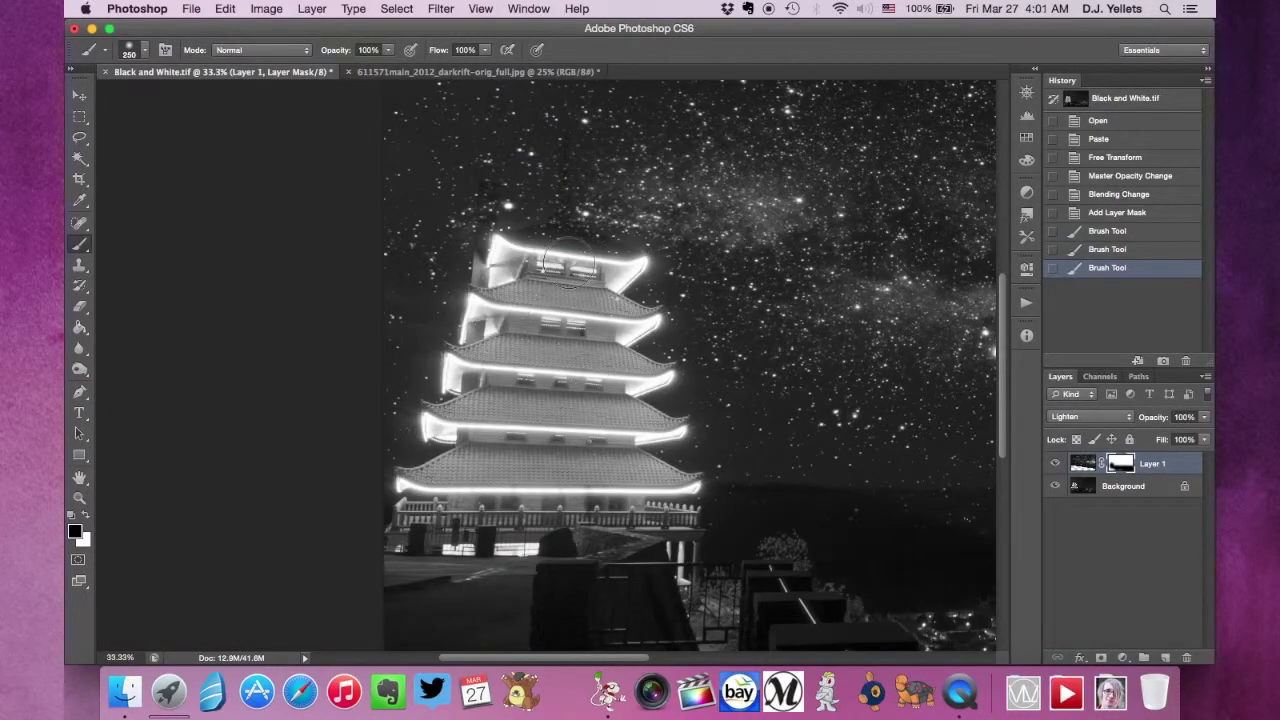
mouse_move(576, 243)
mouse_down()
mouse_move(573, 155)
mouse_move(576, 234)
mouse_up()
drag(480, 190, 491, 205)
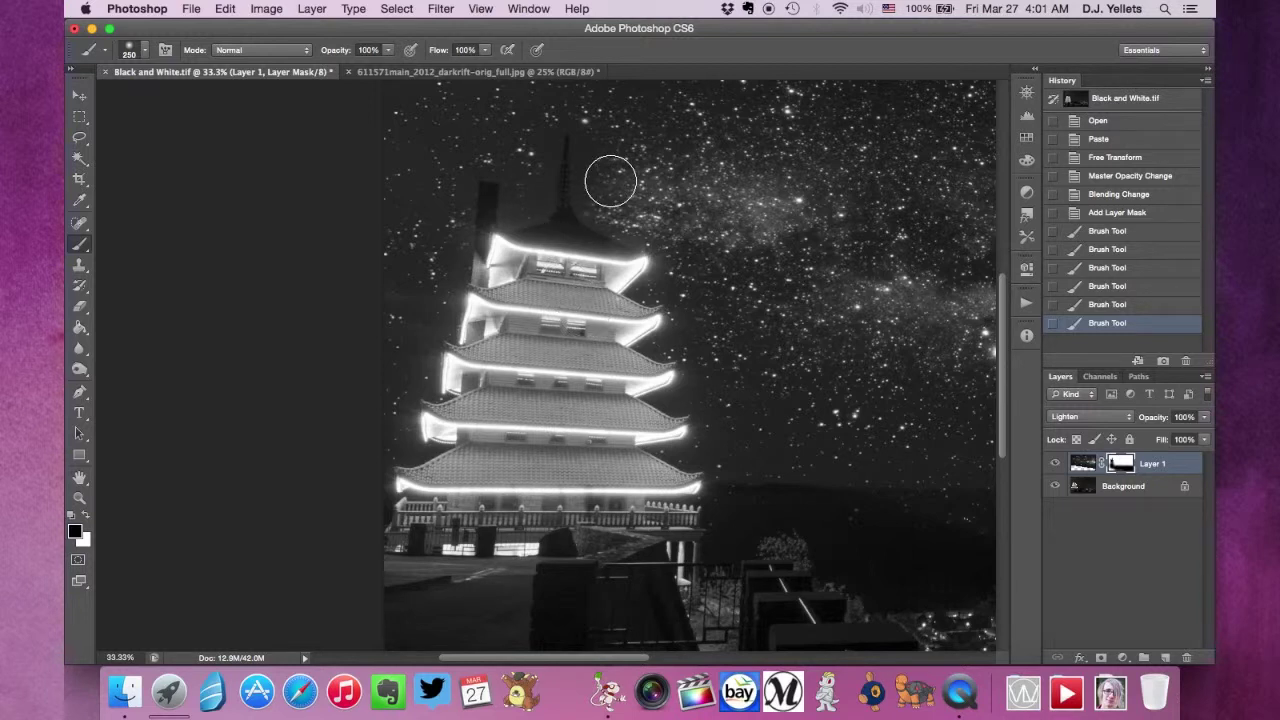
- Refine the mask around the spire, painting stars back in beside it and hiding them at the tip
click(86, 514)
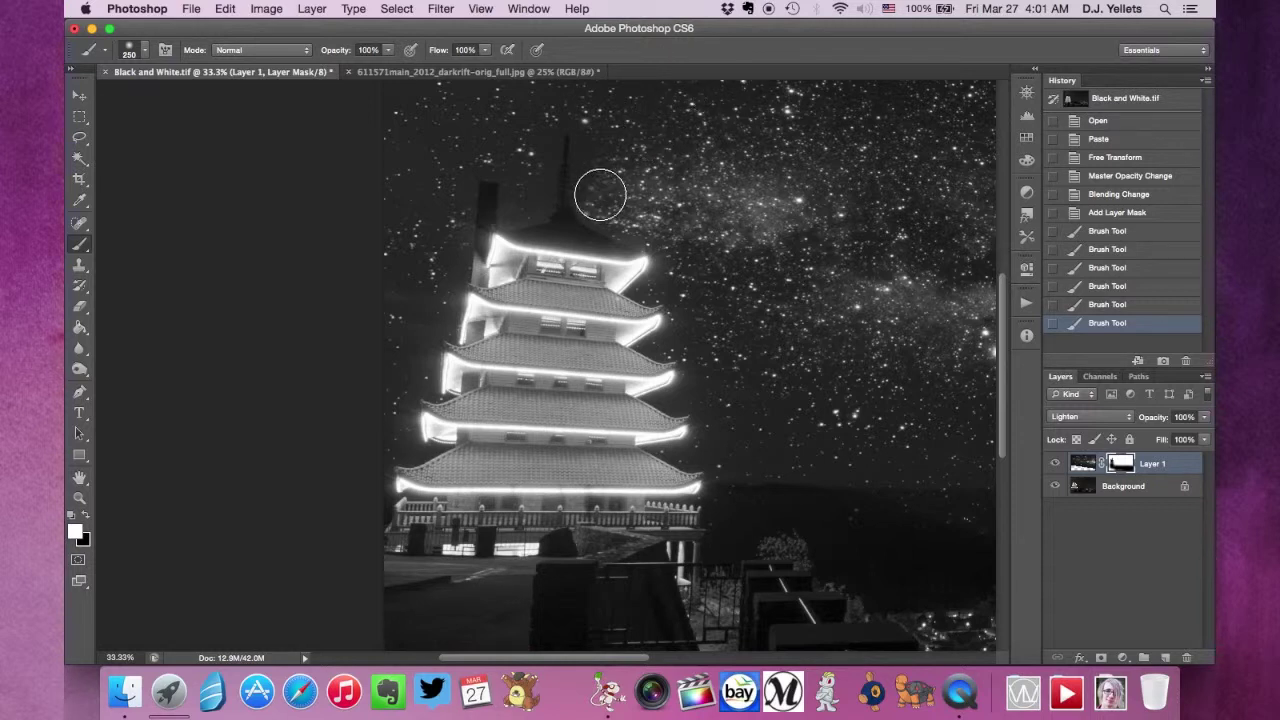
drag(603, 157, 589, 123)
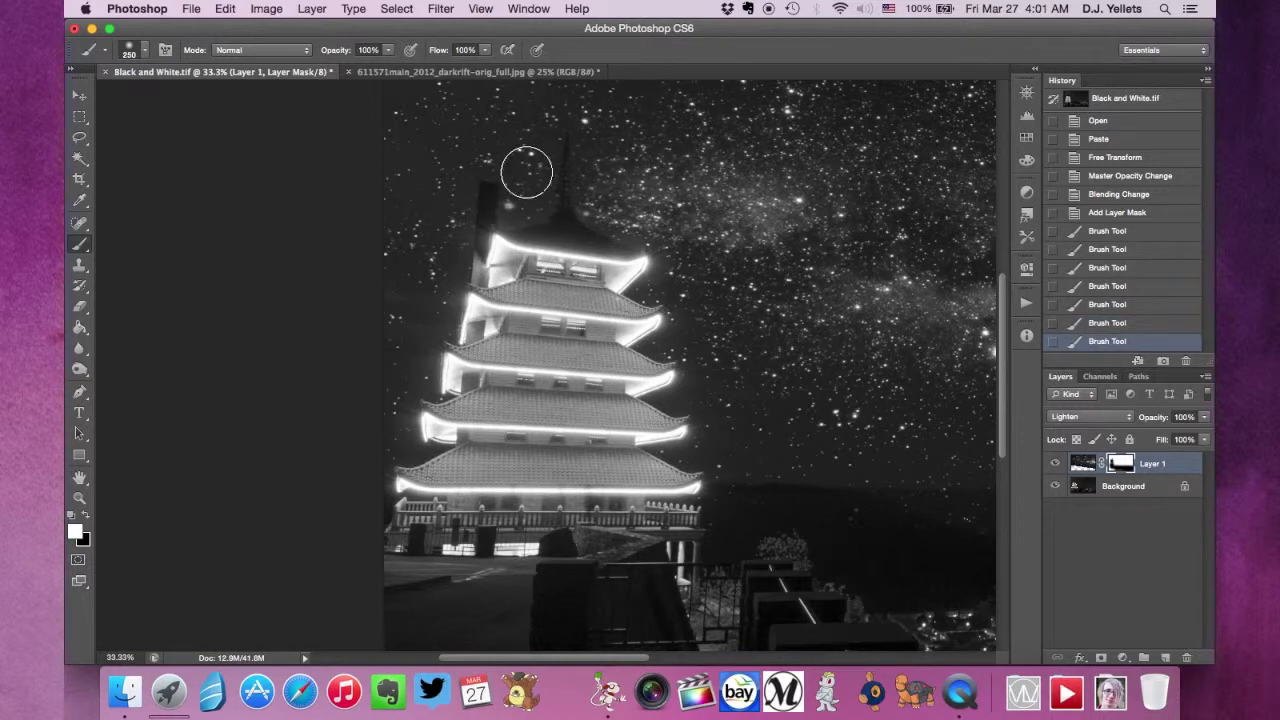
click(444, 213)
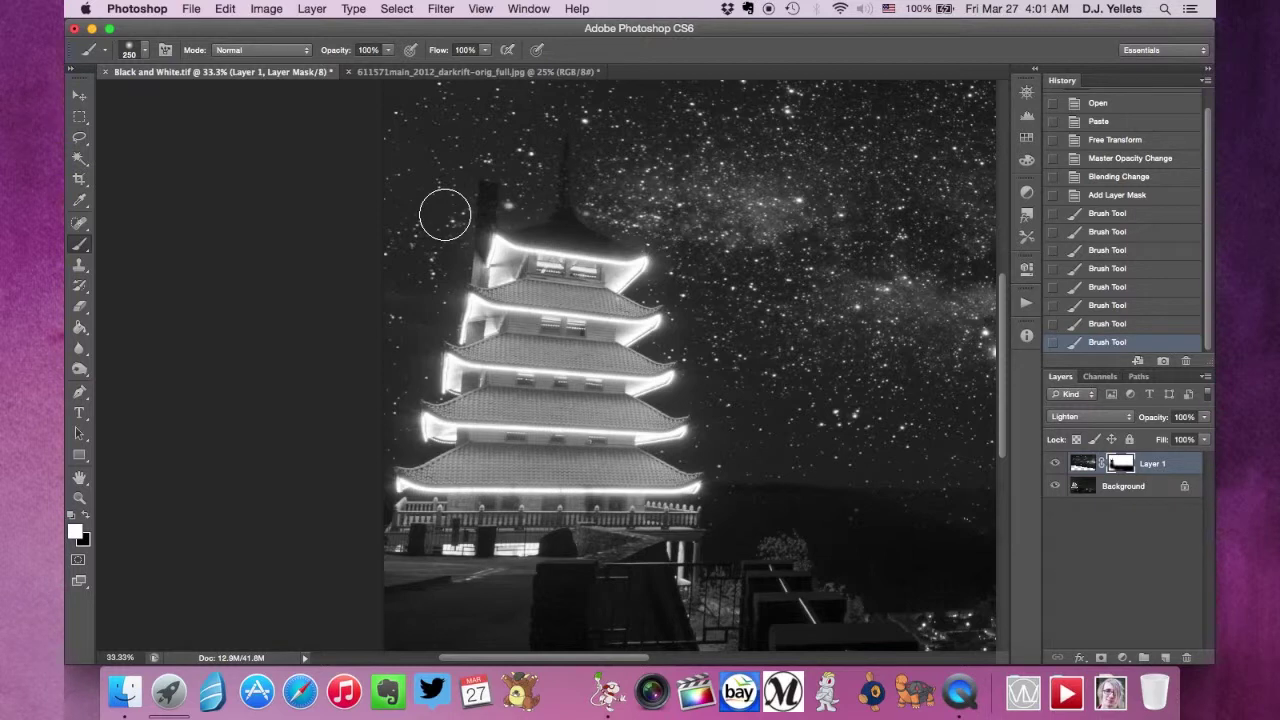
drag(571, 185, 580, 229)
click(86, 515)
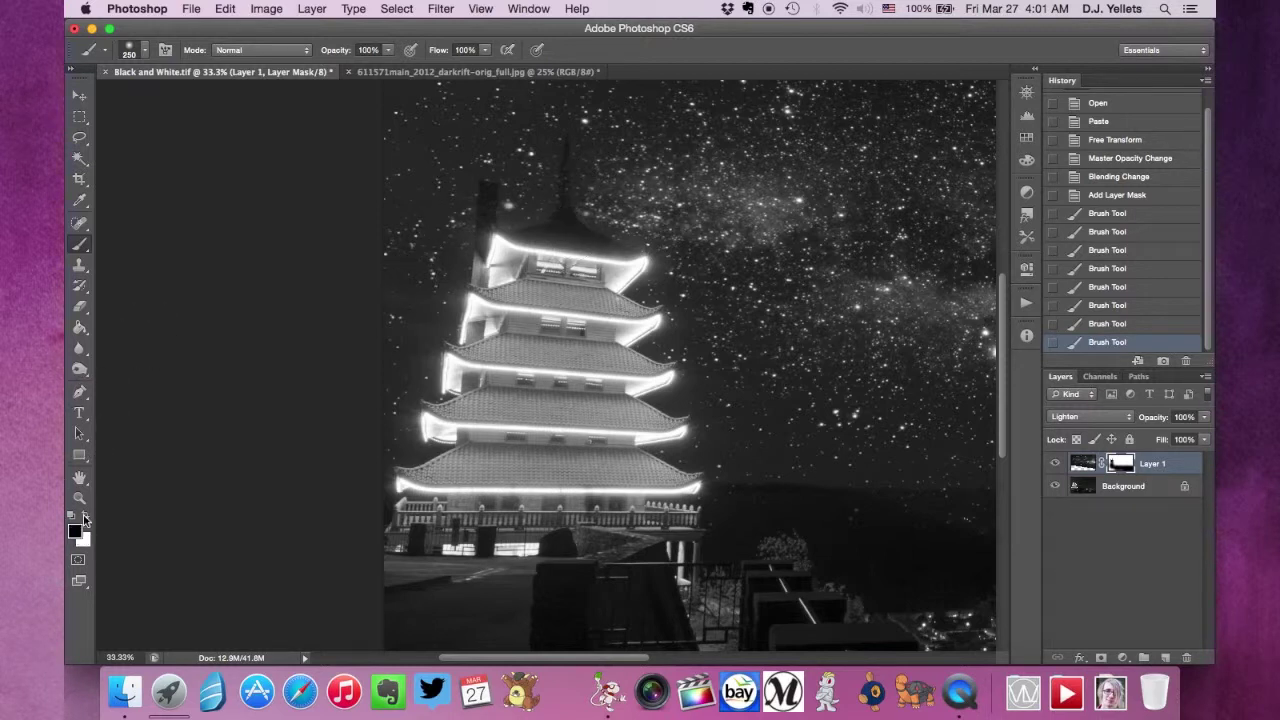
key(bracketleft)
key(bracketleft)
key(bracketleft)
key(bracketleft)
key(bracketleft)
key(bracketleft)
key(bracketleft)
click(563, 220)
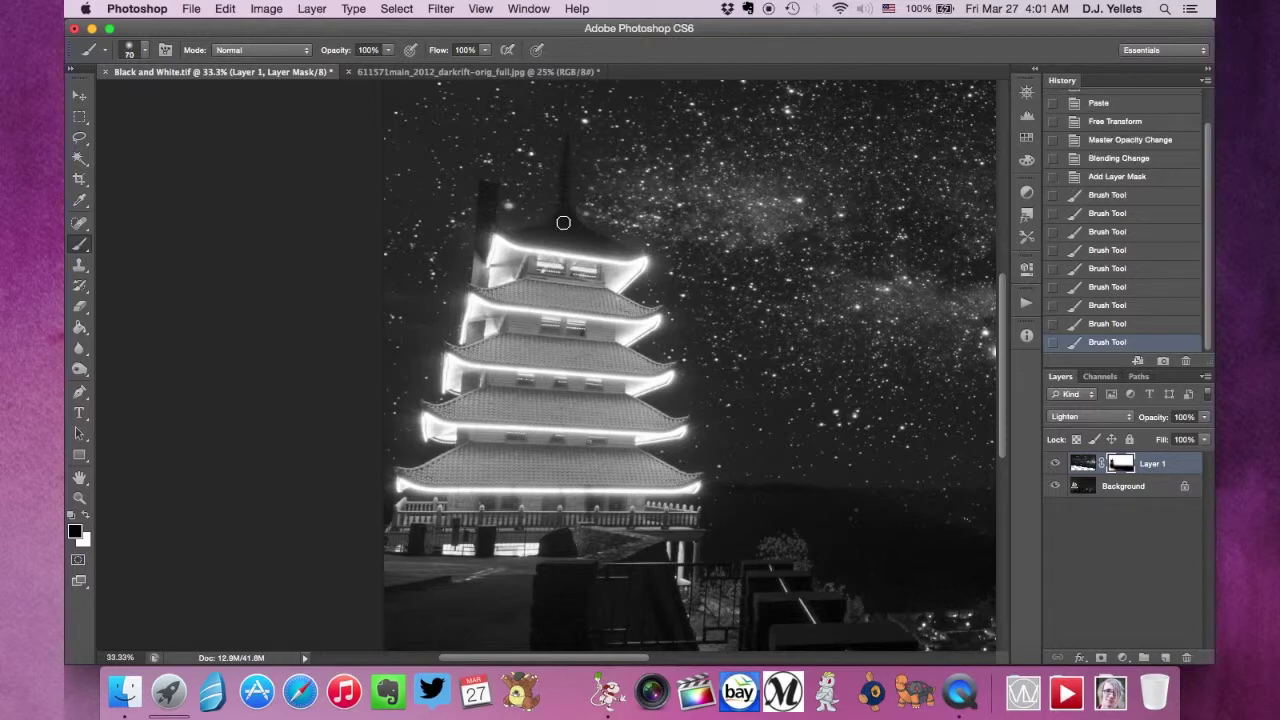
- Fit the image and remove the bright star in the upper sky with the Spot Healing Brush
key(super+0)
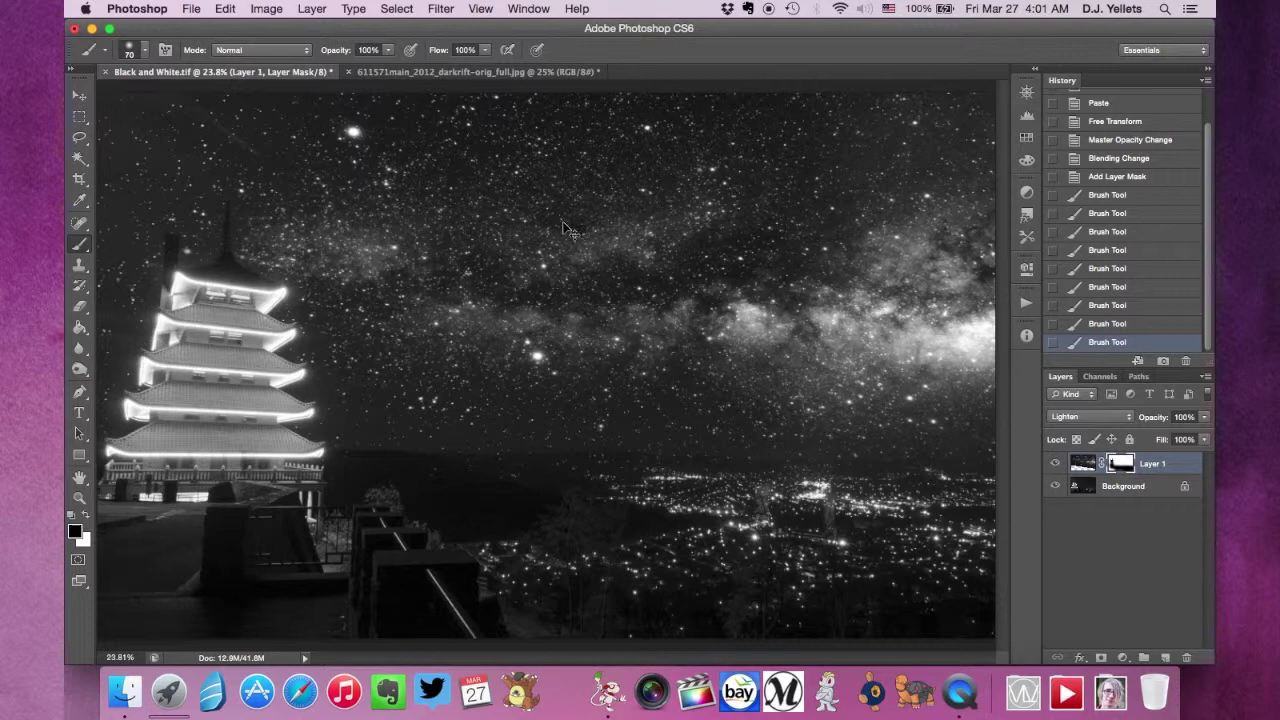
key(super+minus)
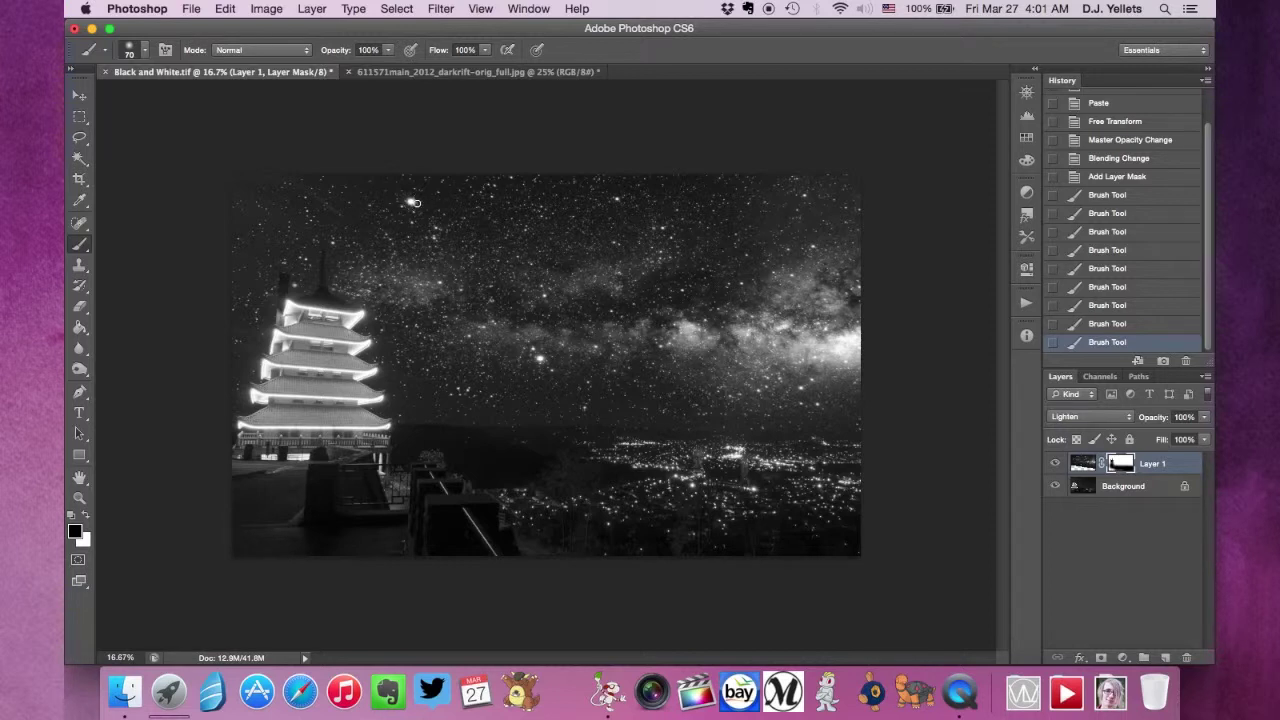
key(j)
click(643, 234)
key(super+2)
click(409, 203)
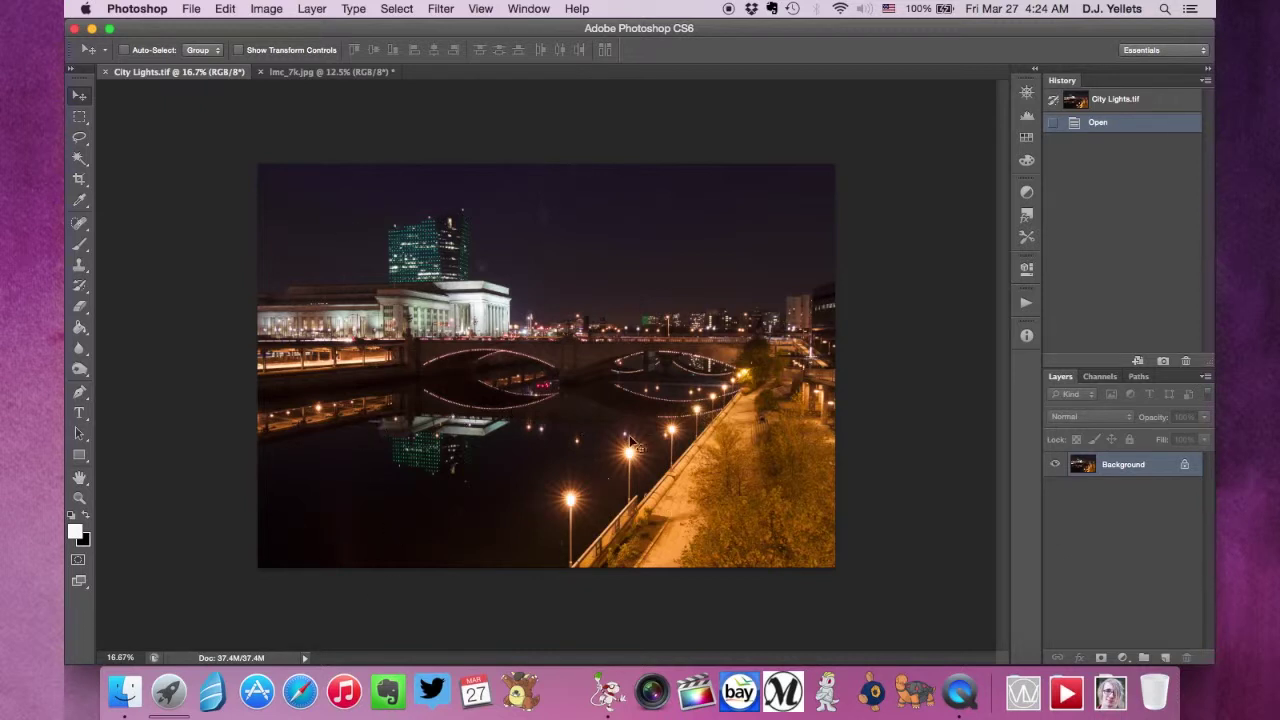
- Copy the whole lmc_7k.jpg galaxy image and paste it into City Lights.tif as Layer 1
click(314, 71)
key(ctrl+a)
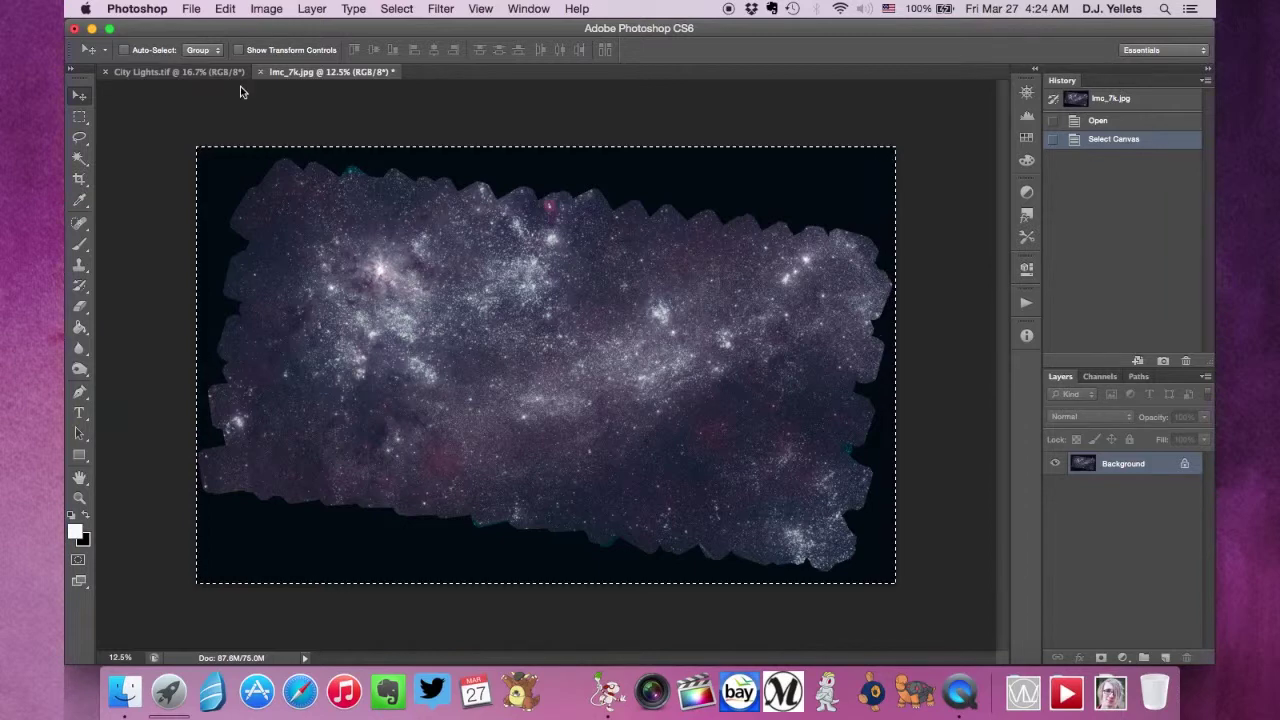
click(177, 71)
key(super+v)
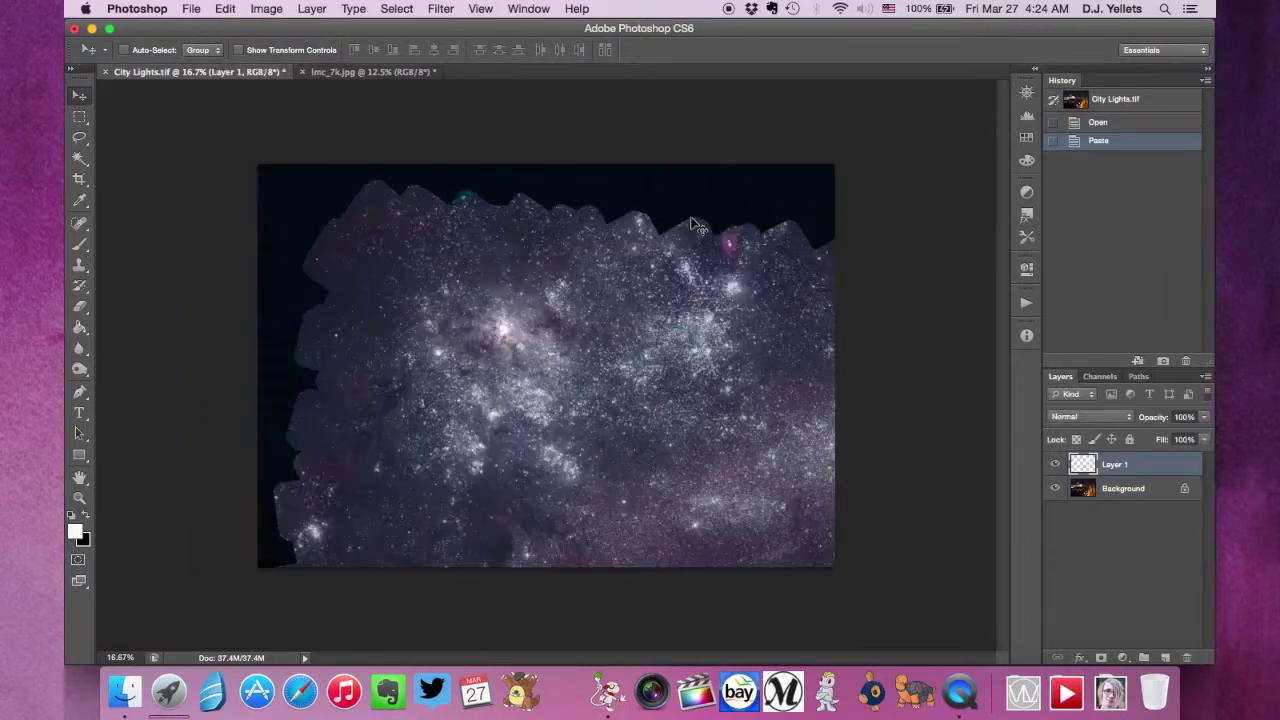
click(1054, 465)
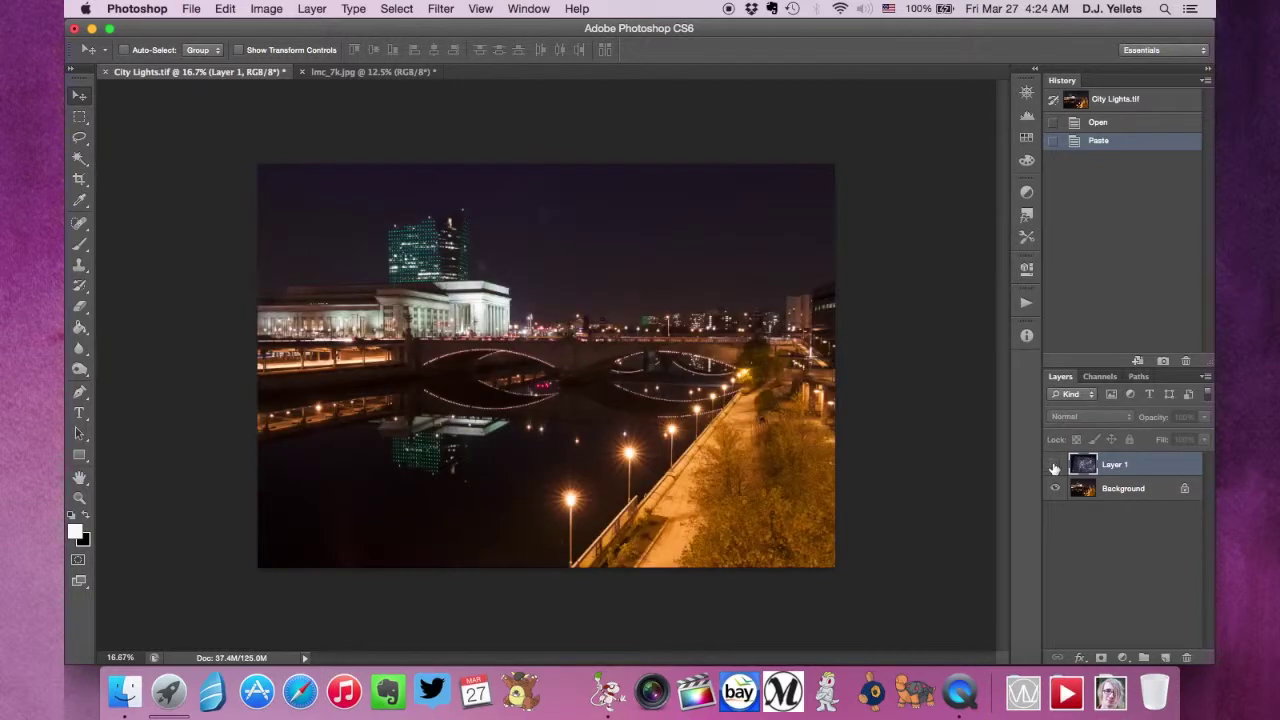
click(1118, 494)
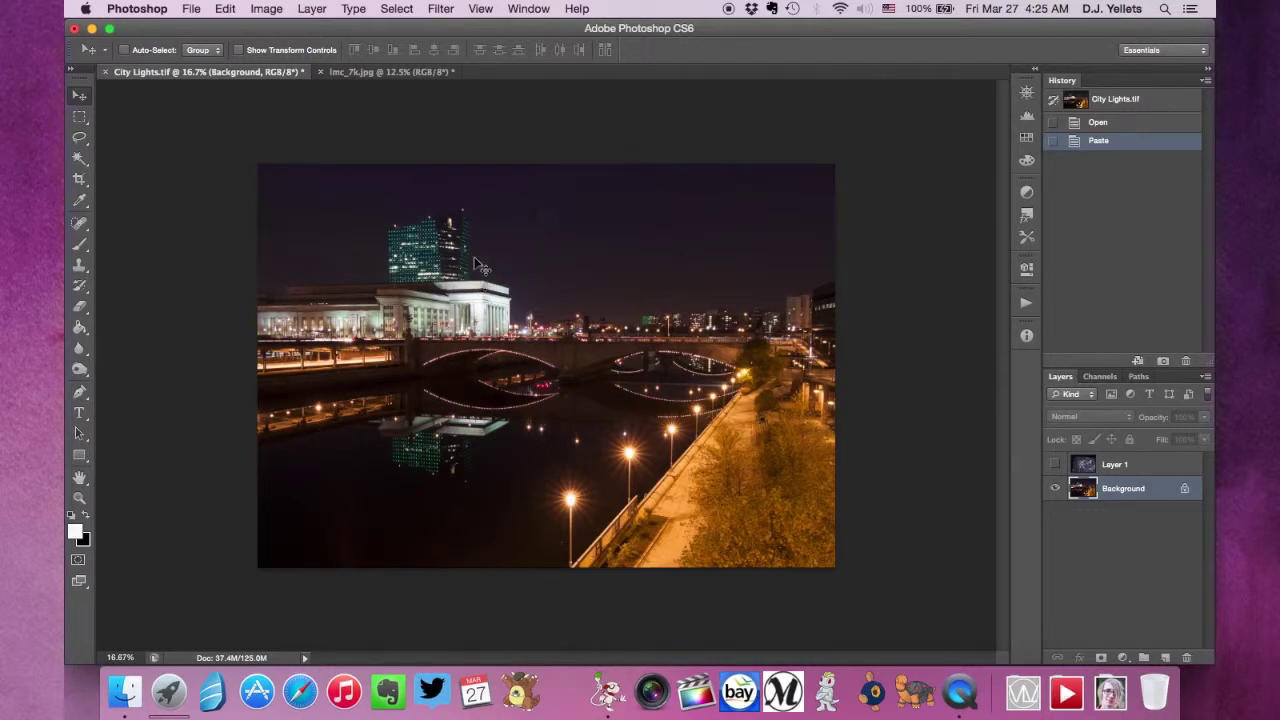
- Lasso the two small sky spots near the green tower
click(79, 137)
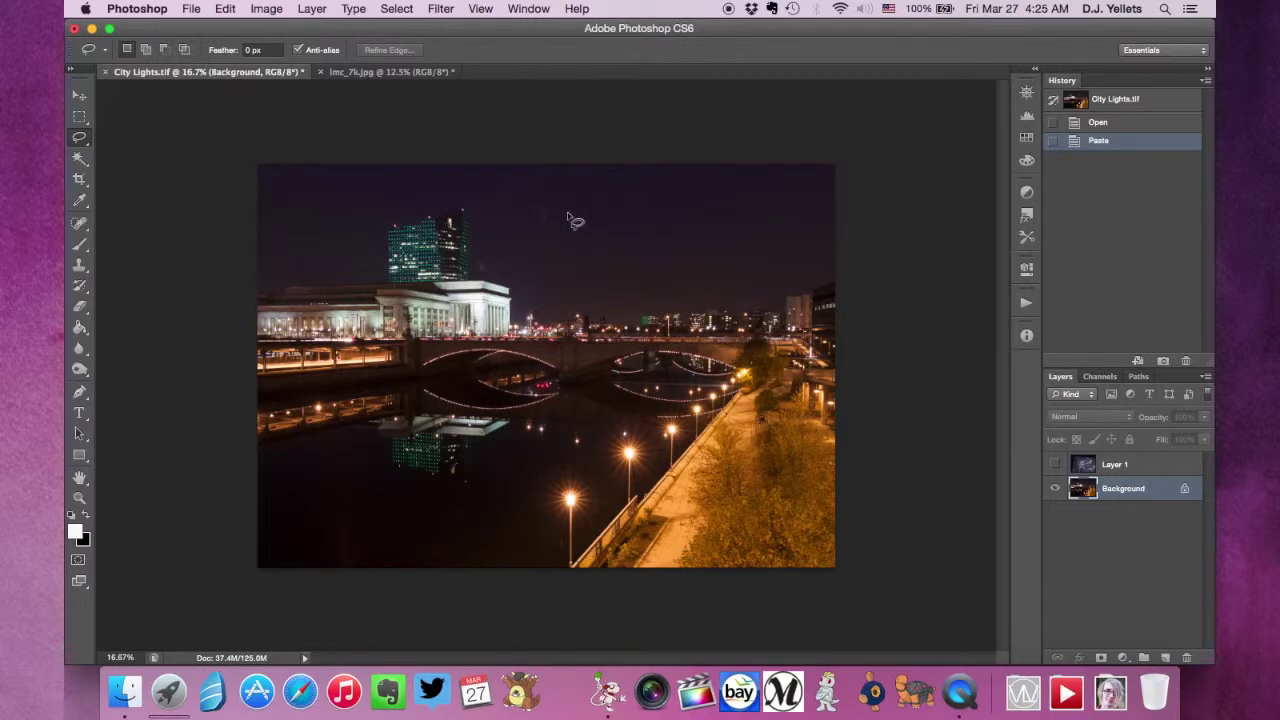
mouse_move(556, 222)
mouse_down()
mouse_move(534, 203)
mouse_move(549, 205)
mouse_move(547, 222)
mouse_up()
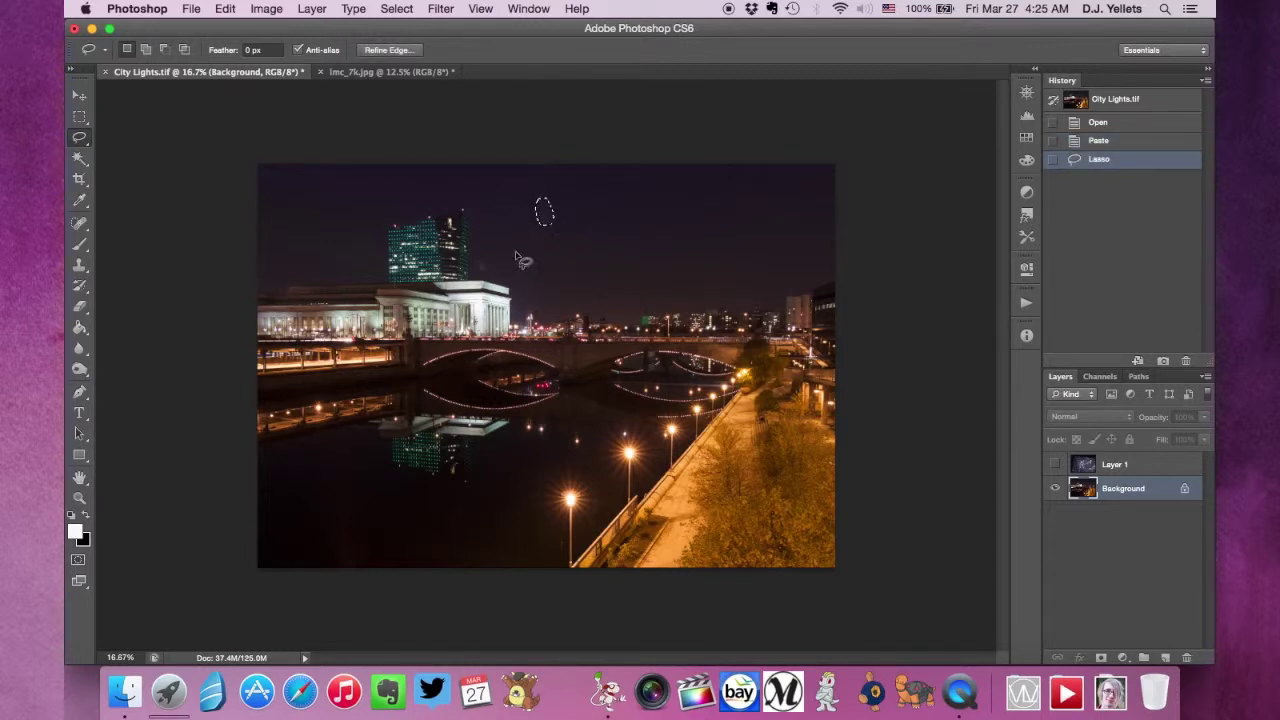
mouse_move(486, 272)
mouse_down()
mouse_move(471, 268)
mouse_move(481, 250)
mouse_move(492, 264)
mouse_up()
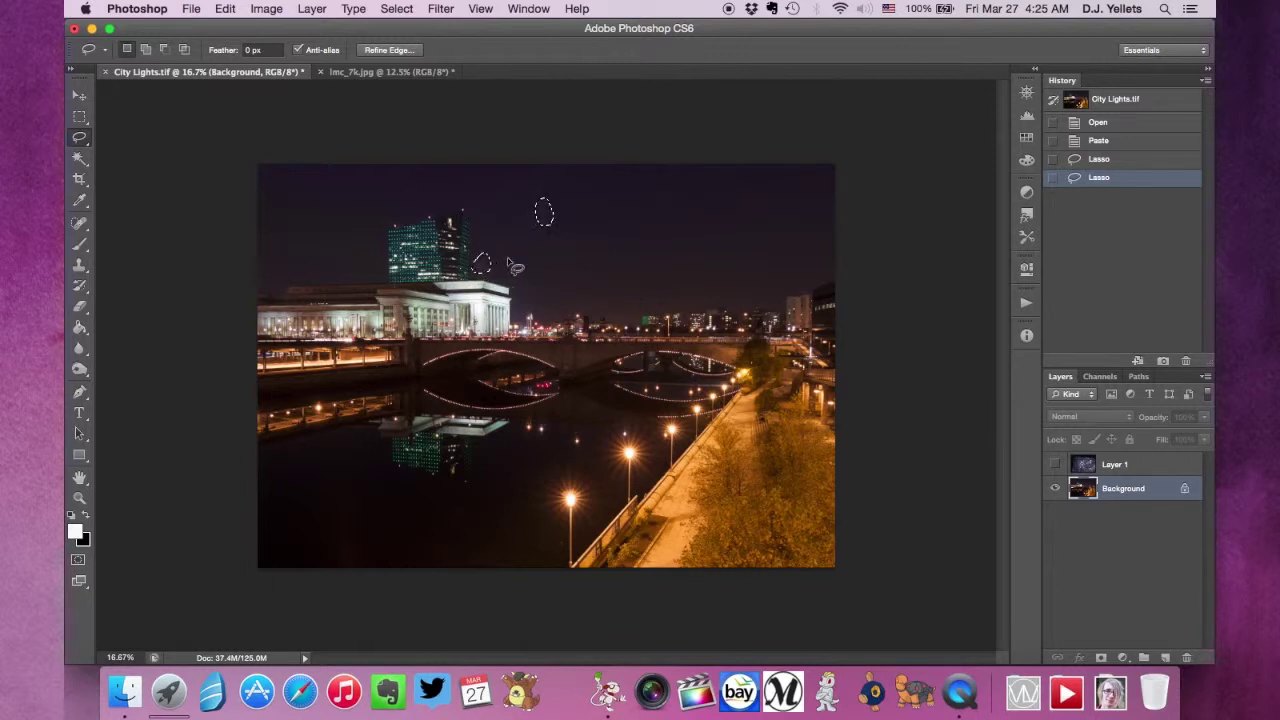
key(shift)
mouse_move(640, 243)
mouse_down()
mouse_move(564, 258)
mouse_move(739, 242)
mouse_move(694, 227)
mouse_move(745, 212)
mouse_up()
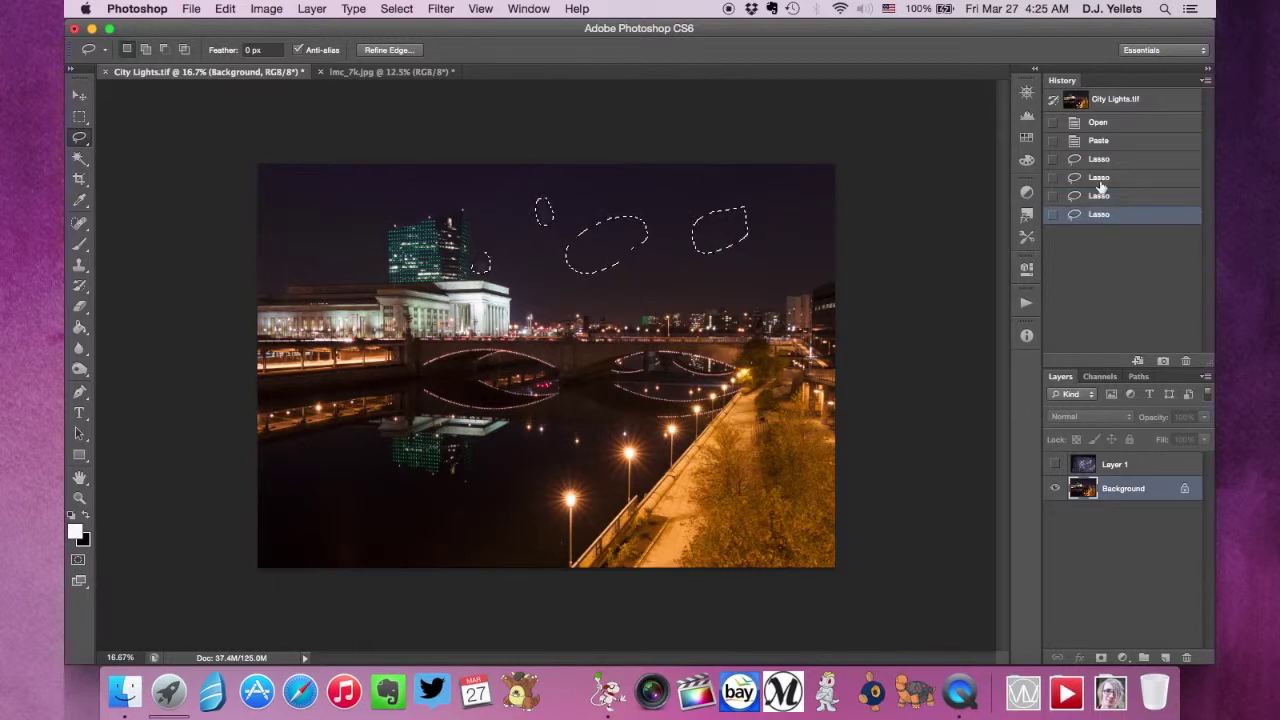
key(alt+super+z)
key(alt+super+z)
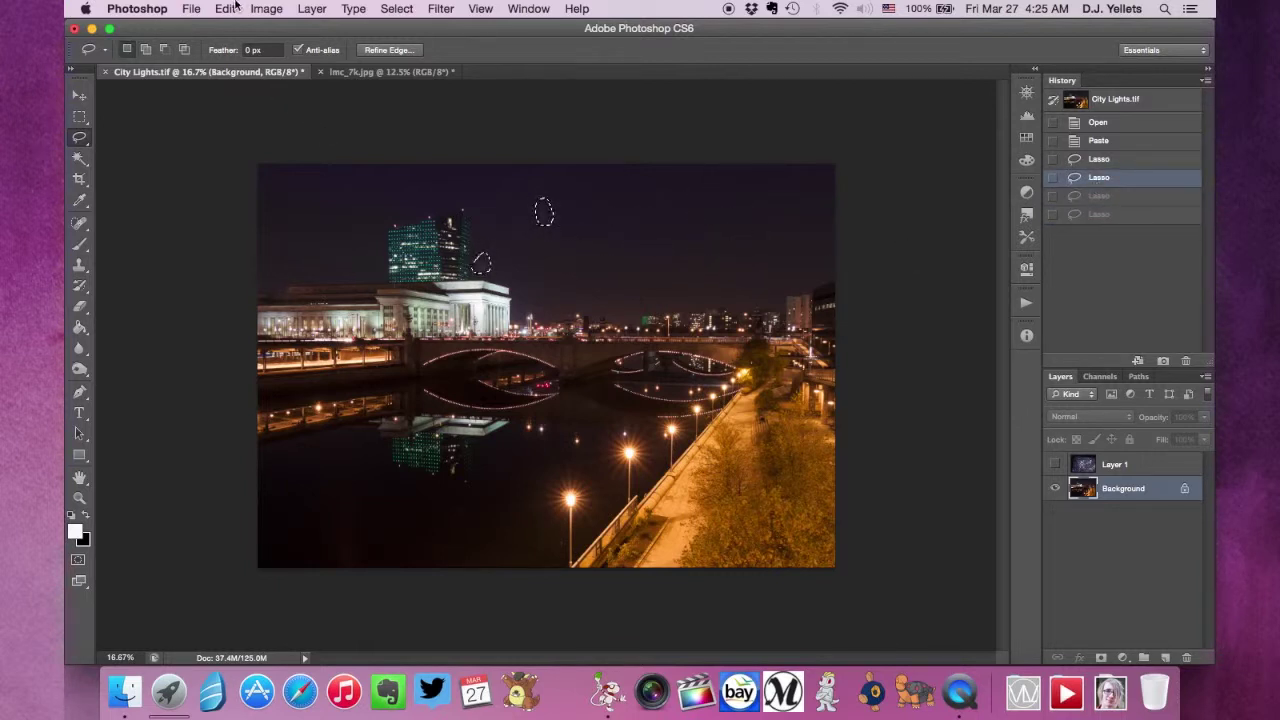
- Fill the selected spots with Content-Aware fill and deselect
click(228, 8)
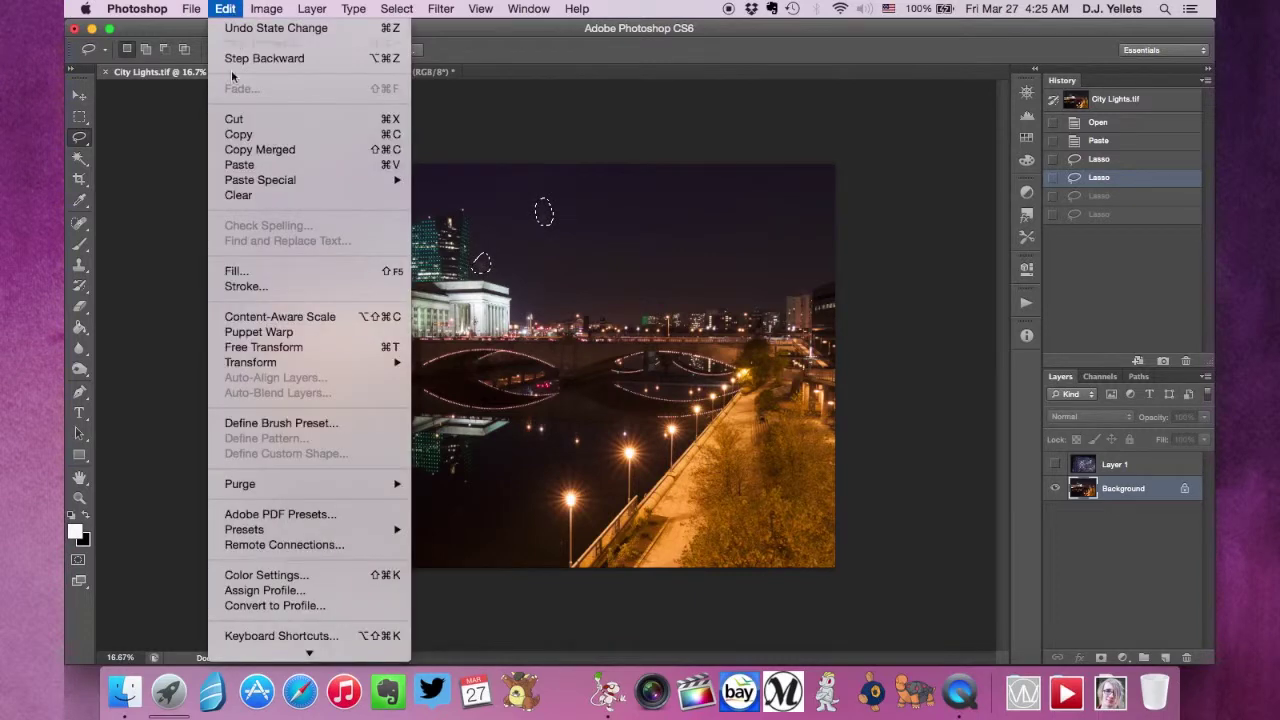
click(253, 274)
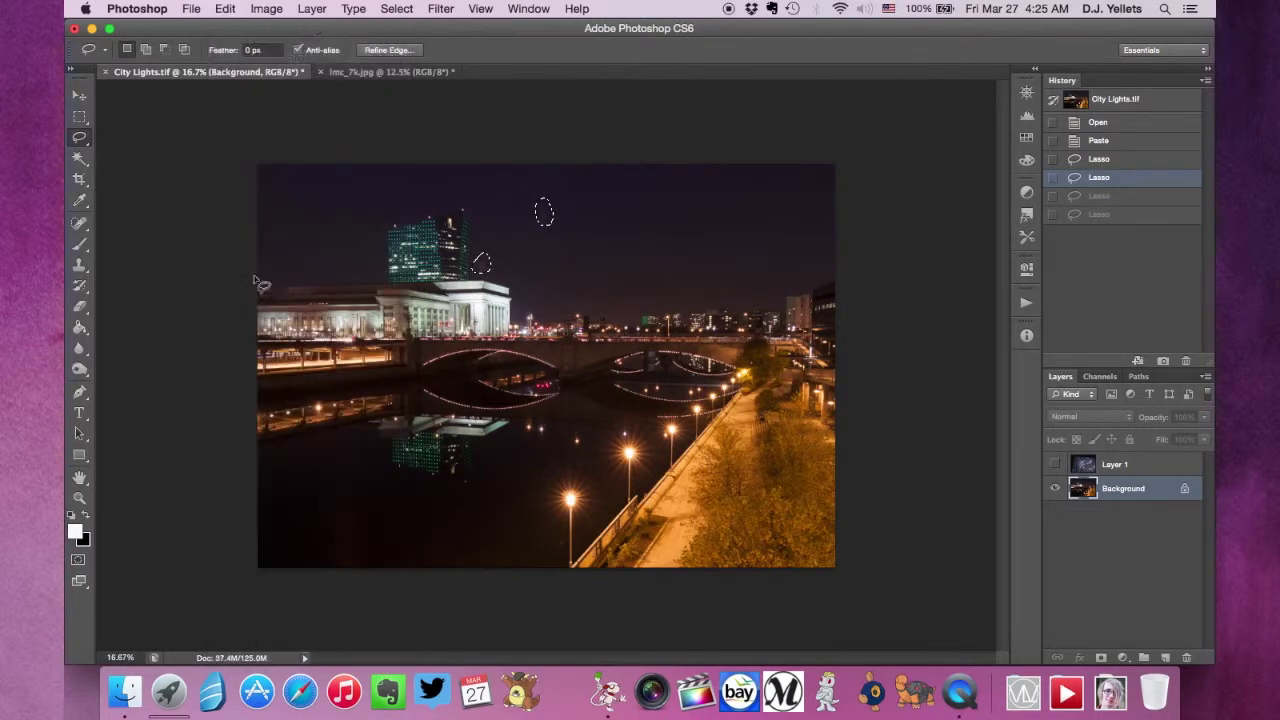
click(585, 264)
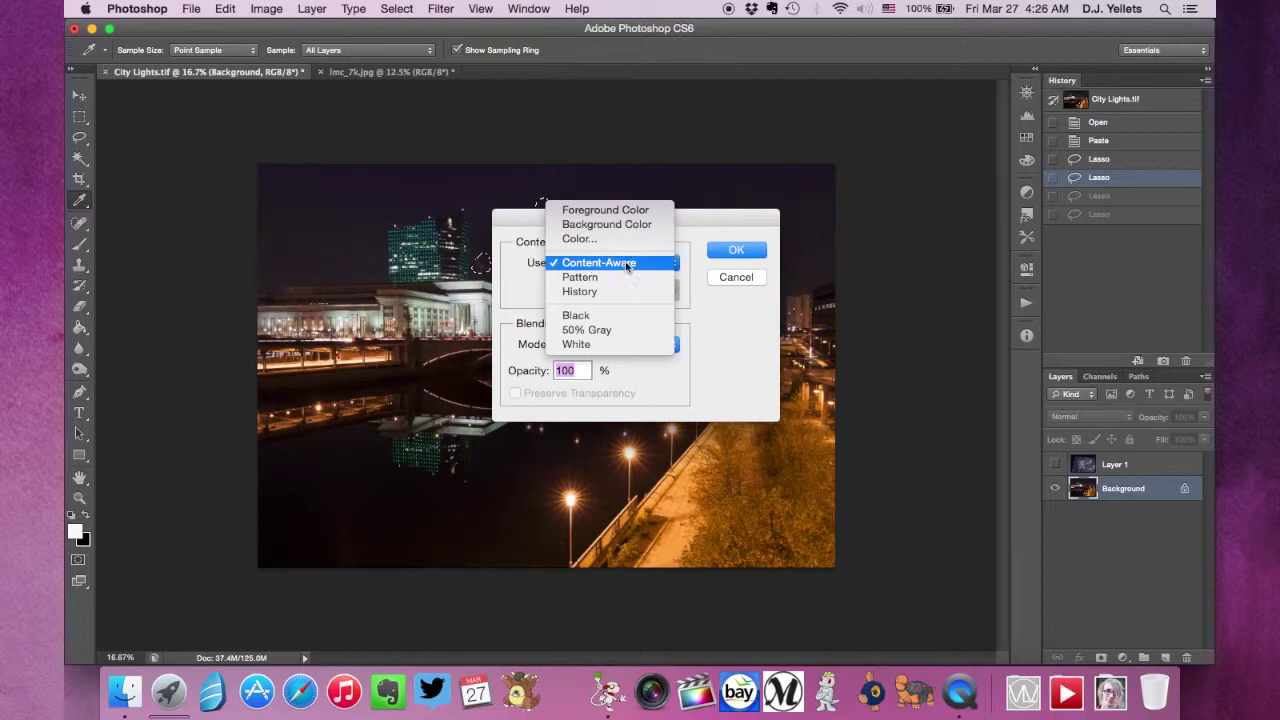
click(586, 263)
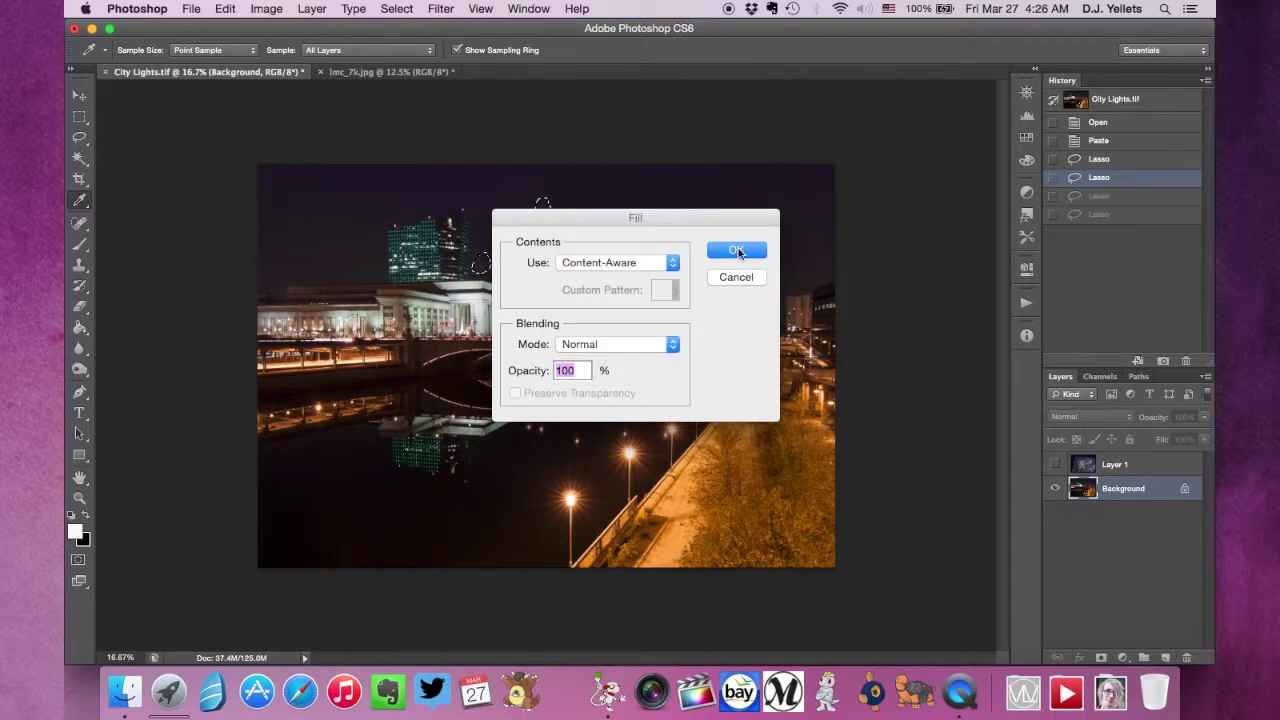
click(736, 251)
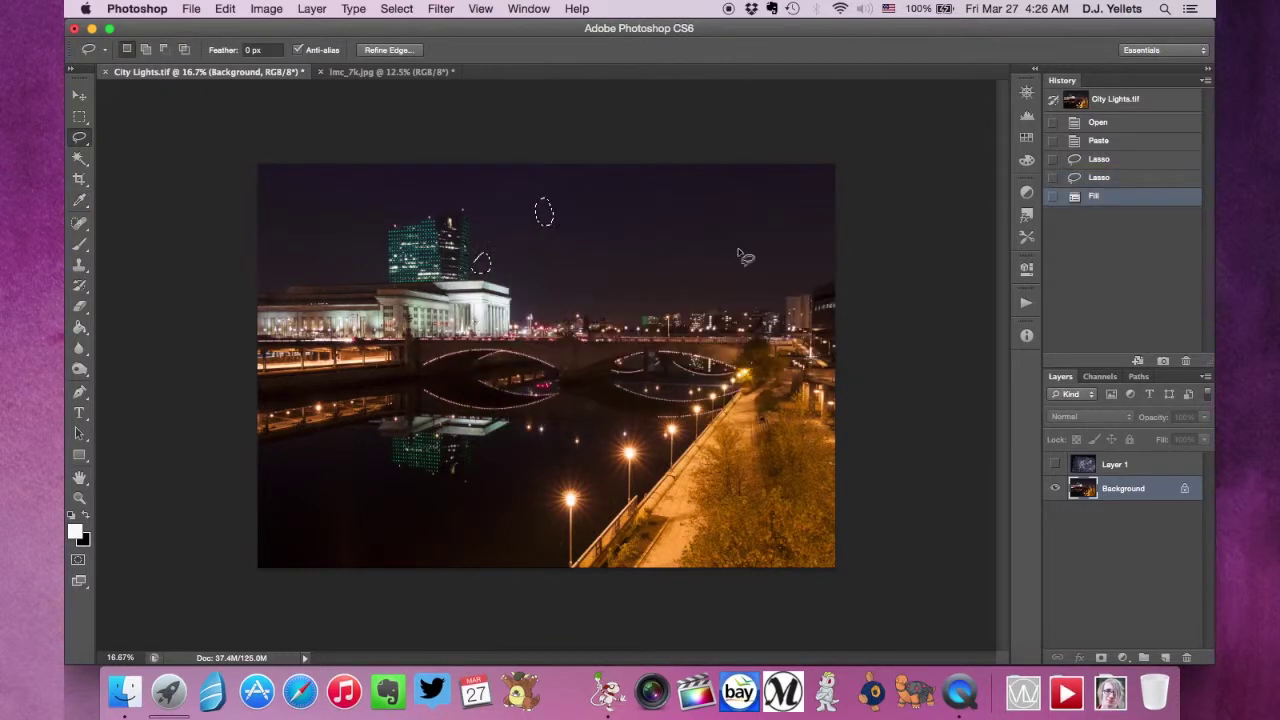
key(ctrl+d)
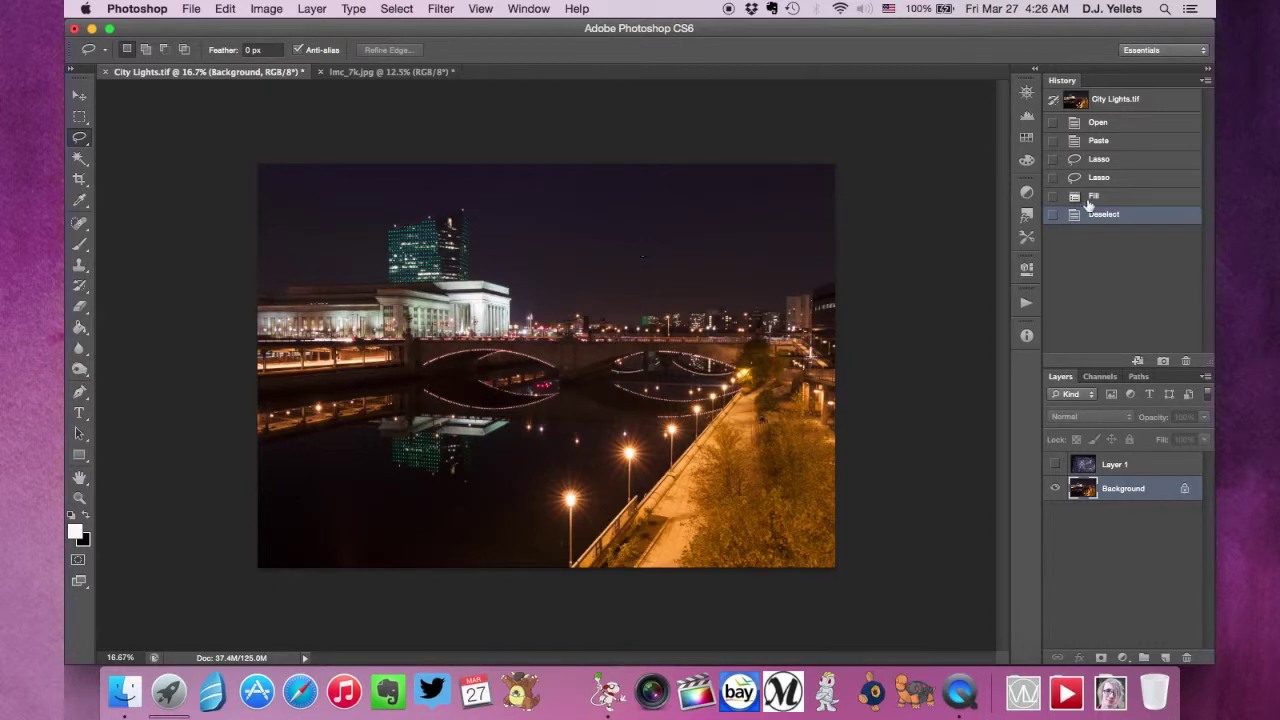
- Compare the original and edited History states, then pick the Clone Stamp tool
click(1117, 124)
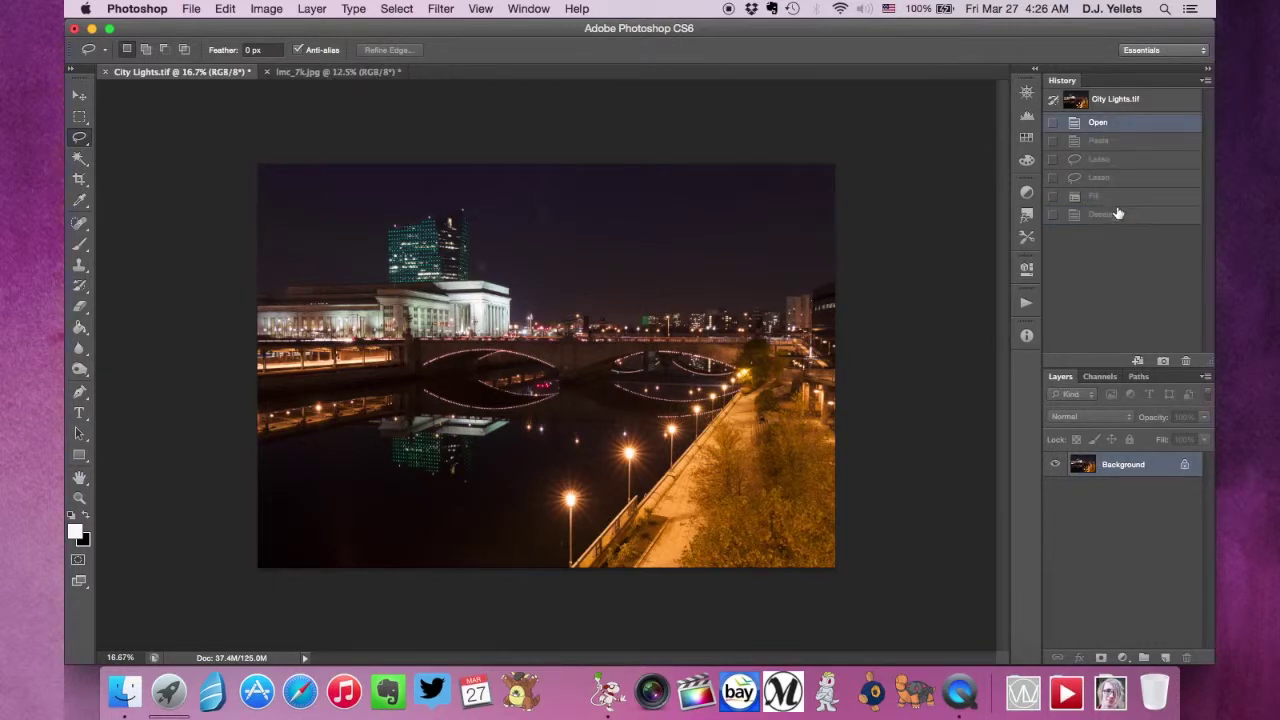
click(1118, 213)
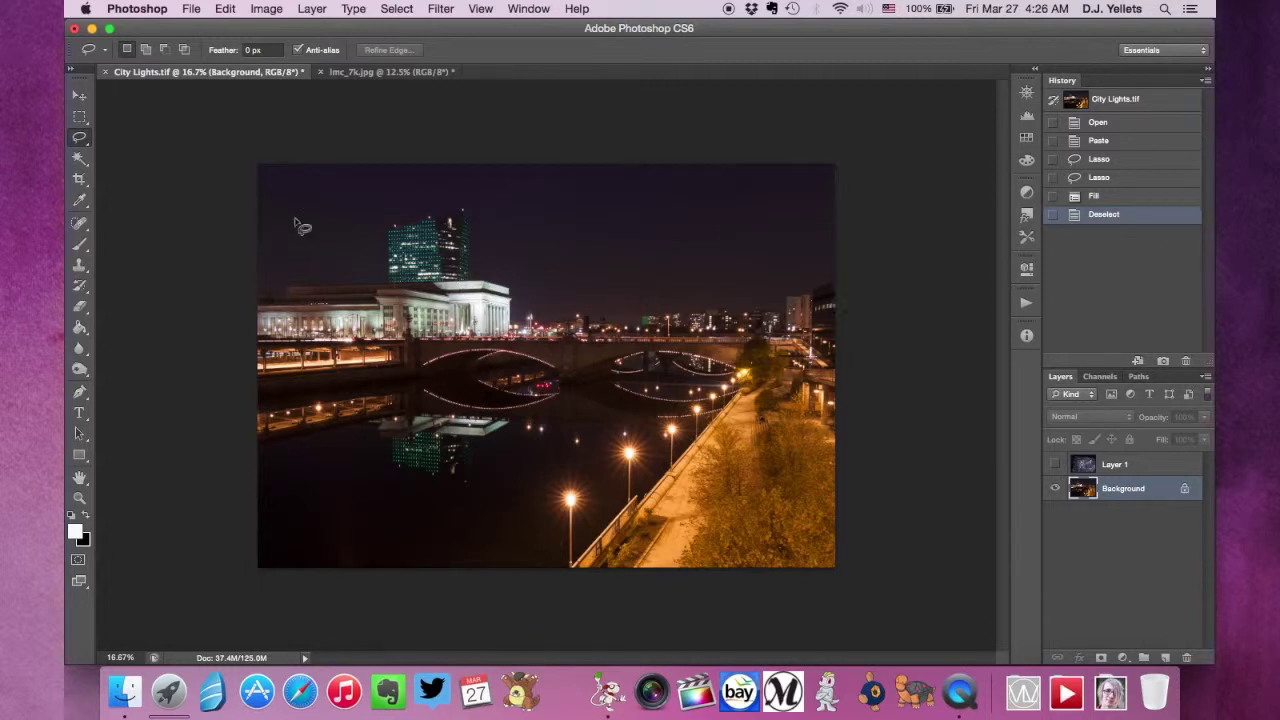
mouse_move(80, 224)
mouse_down()
mouse_move(126, 226)
mouse_move(80, 226)
mouse_move(80, 268)
mouse_up()
click(80, 268)
- Show the galaxy Layer 1 and lower its opacity to 45%
click(80, 101)
click(80, 116)
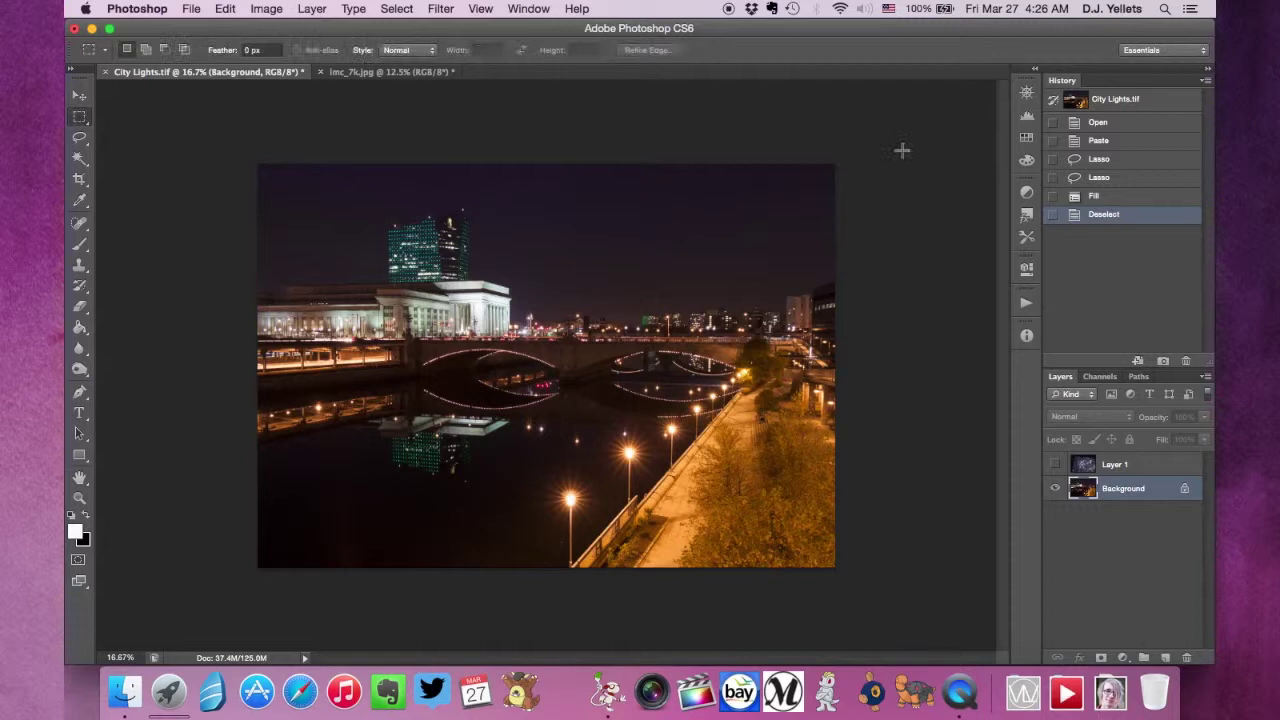
click(1055, 465)
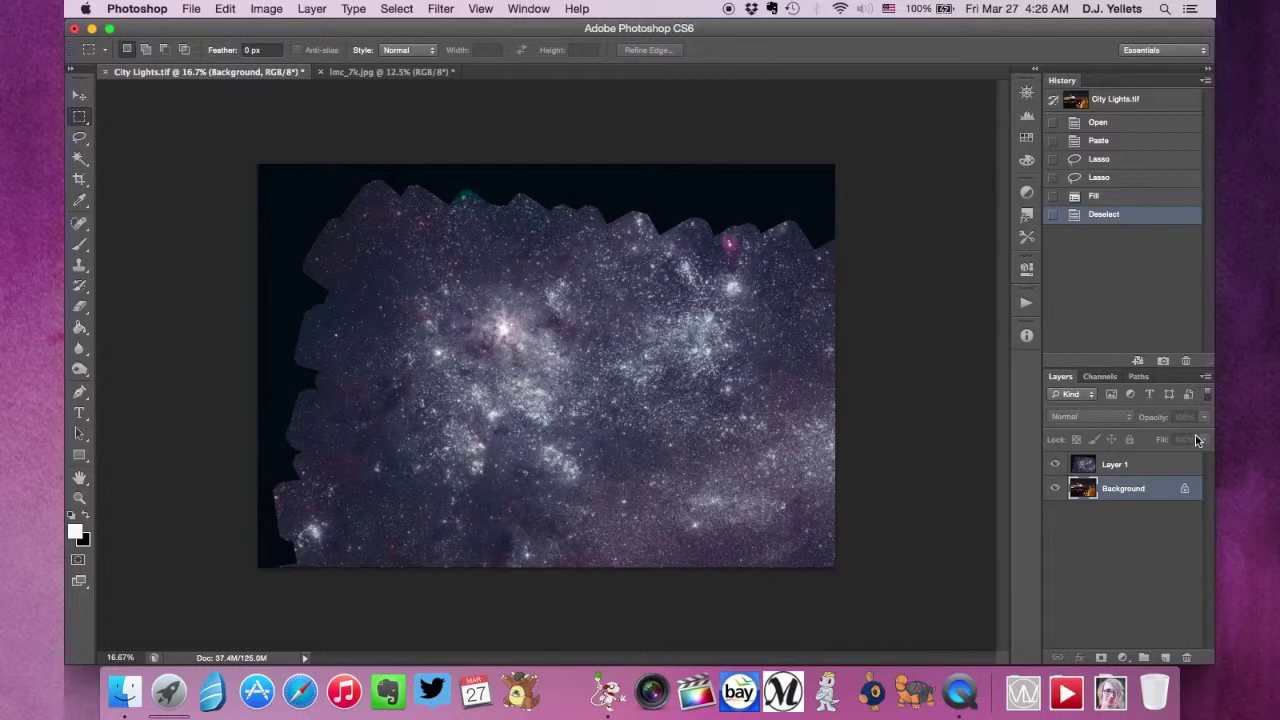
click(1120, 467)
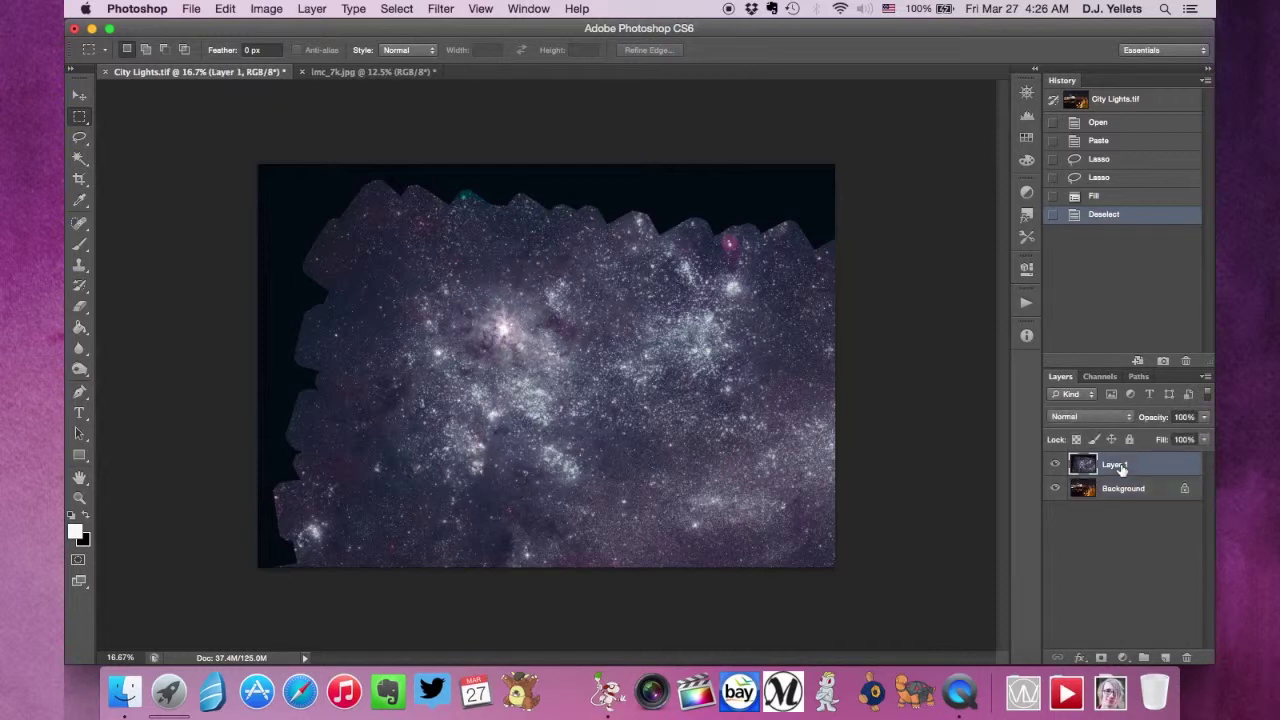
click(1205, 419)
click(1162, 433)
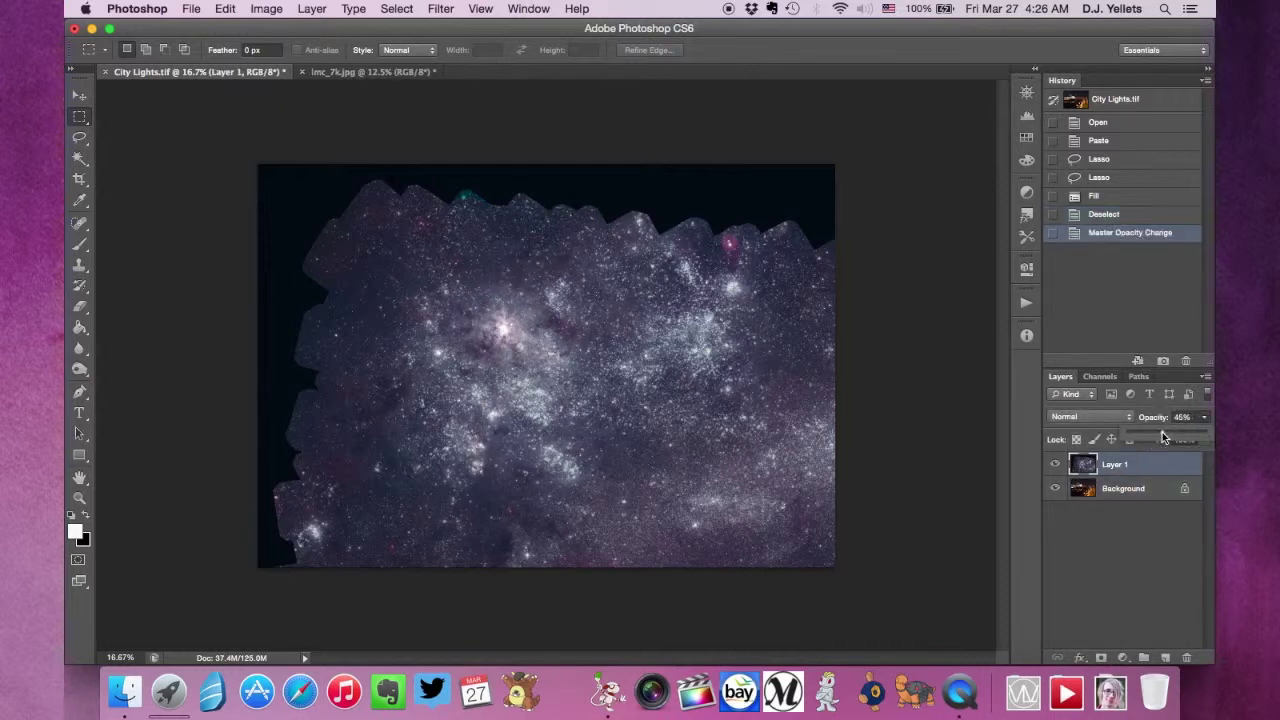
- Move the galaxy layer up over the sky and raise its opacity back to 100%
click(80, 93)
drag(597, 386, 512, 186)
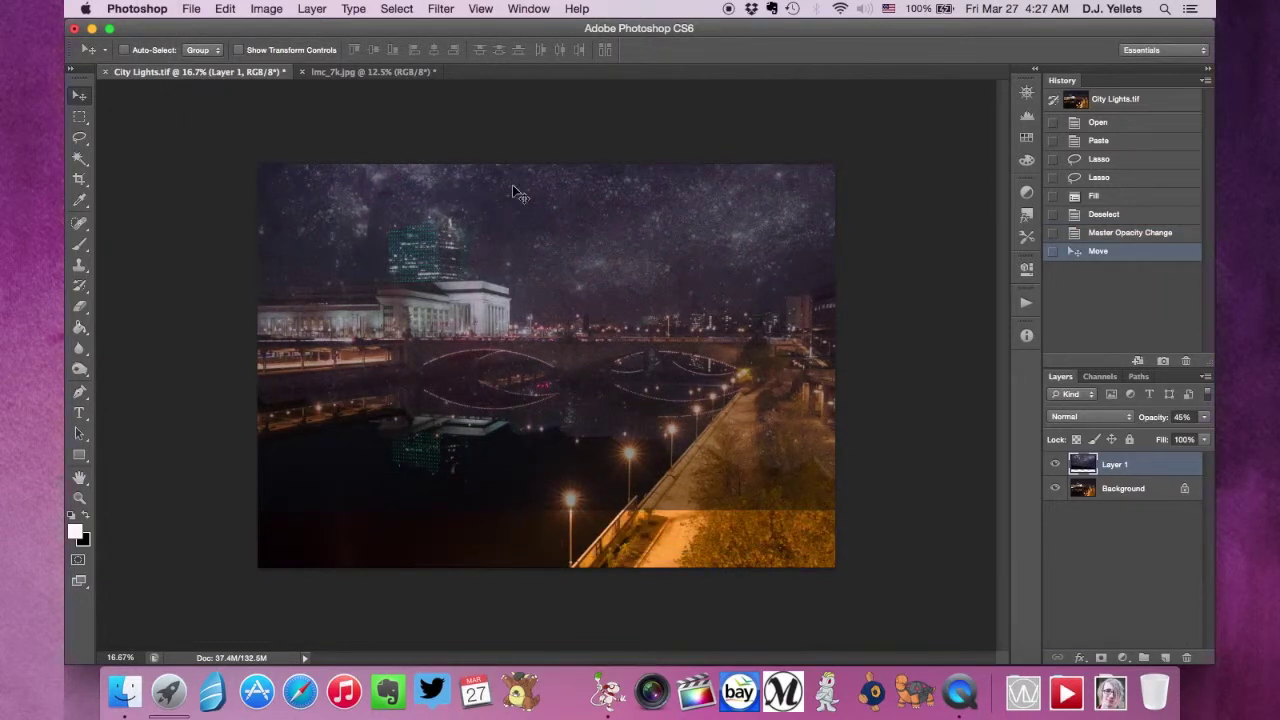
click(1194, 417)
click(1204, 418)
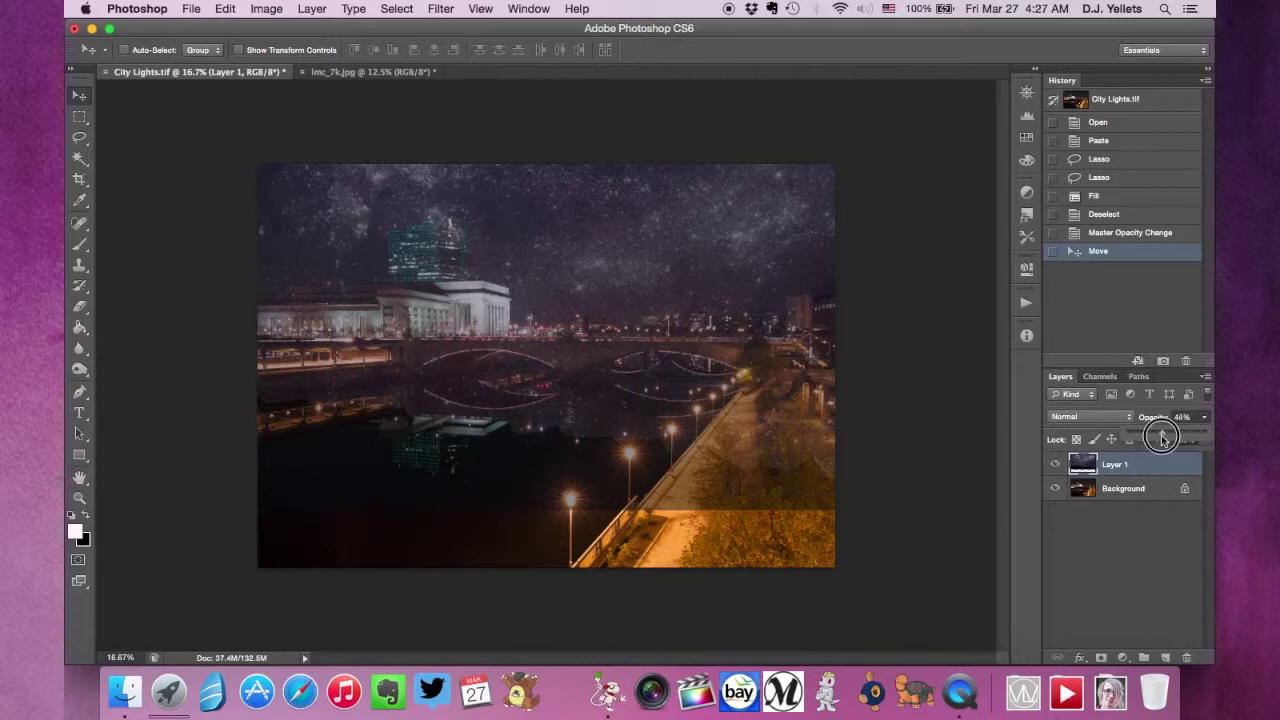
drag(1168, 438, 1208, 433)
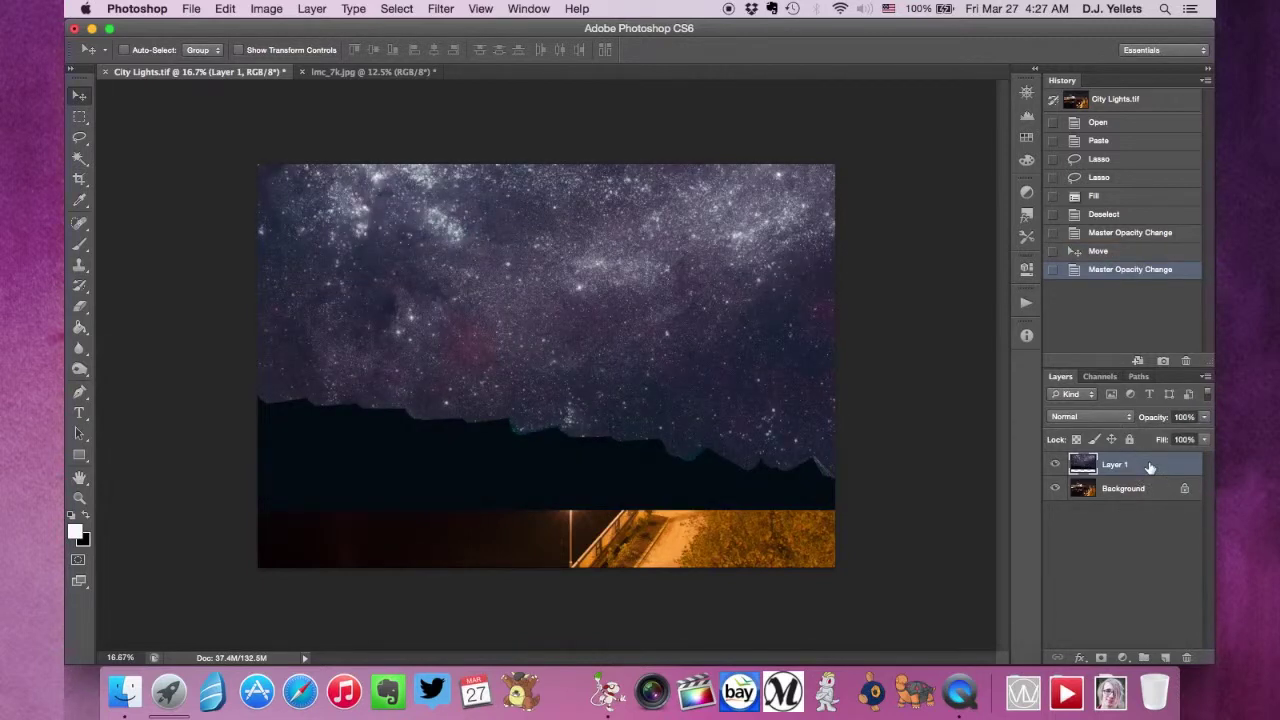
- Switch Layer 1's blend mode from Normal to Soft Light, keeping it after comparing options
click(1097, 416)
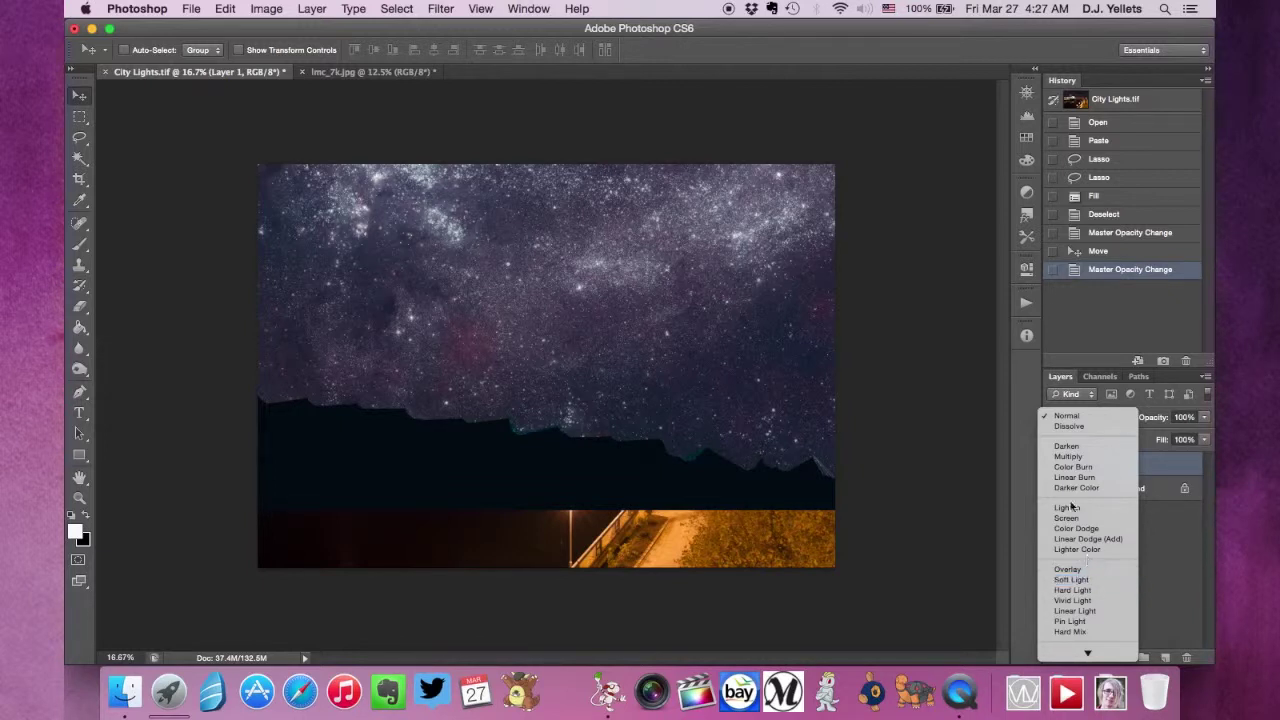
click(1081, 580)
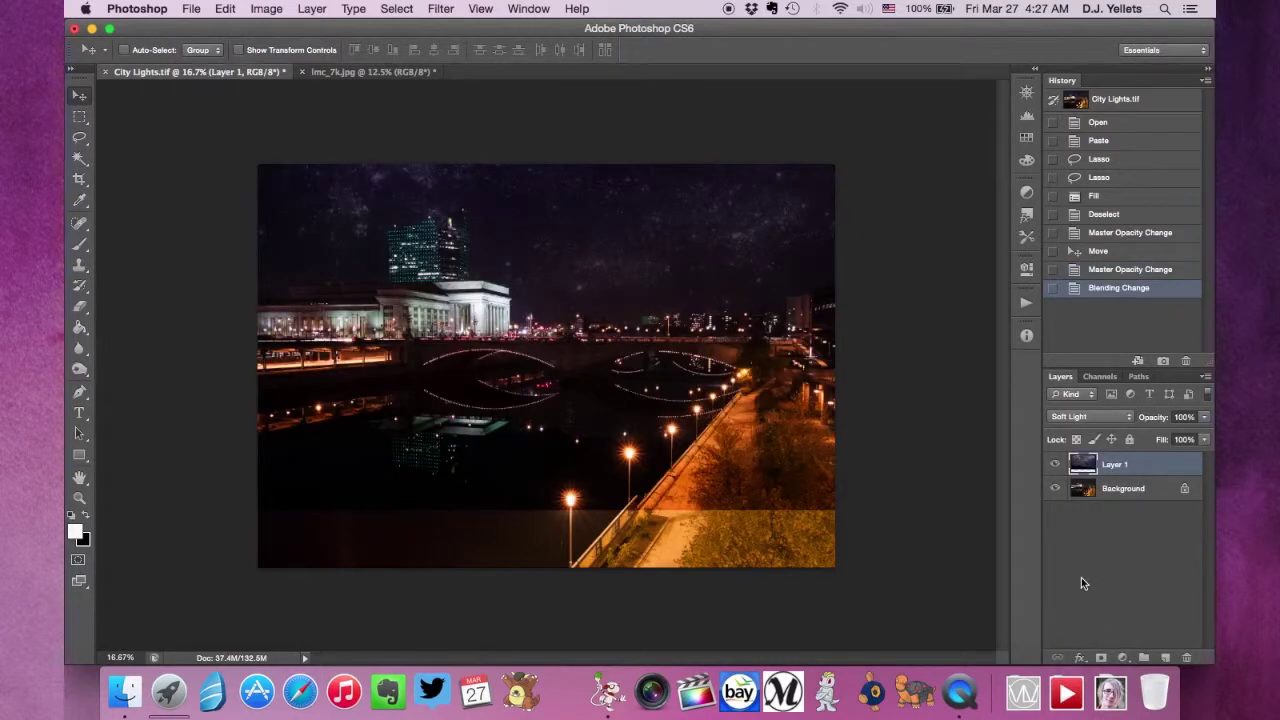
click(1070, 416)
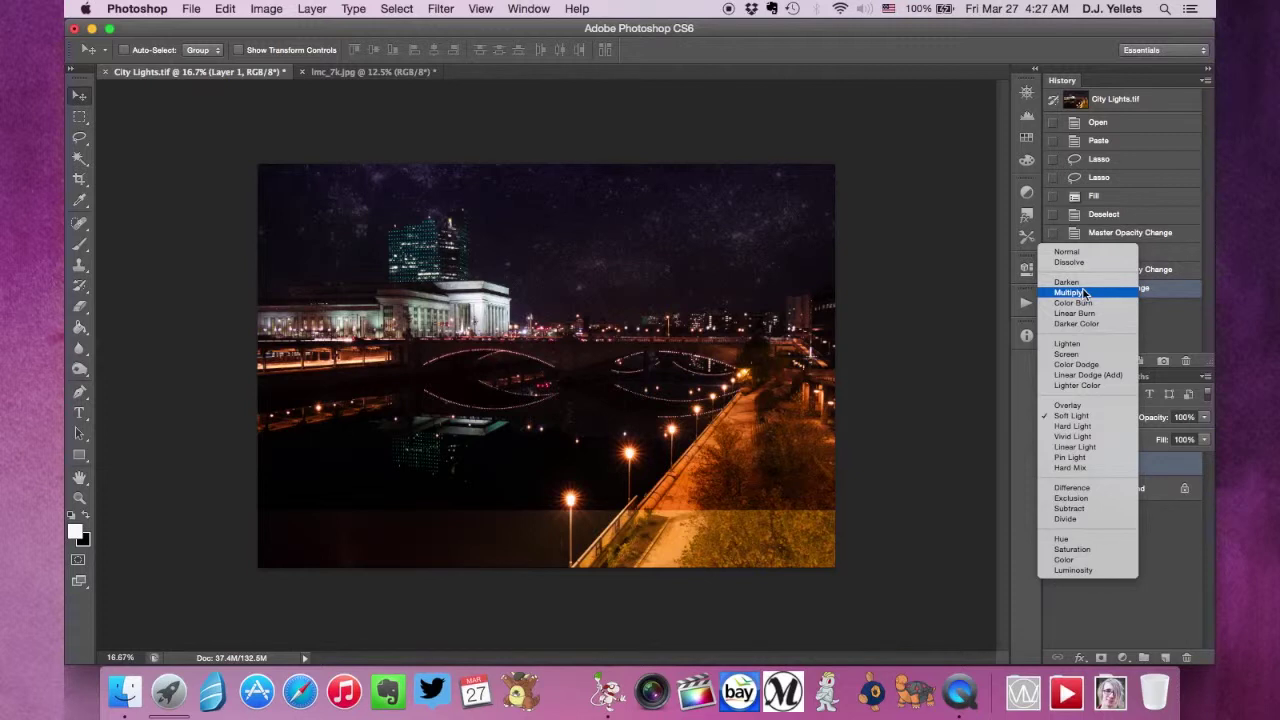
click(1073, 416)
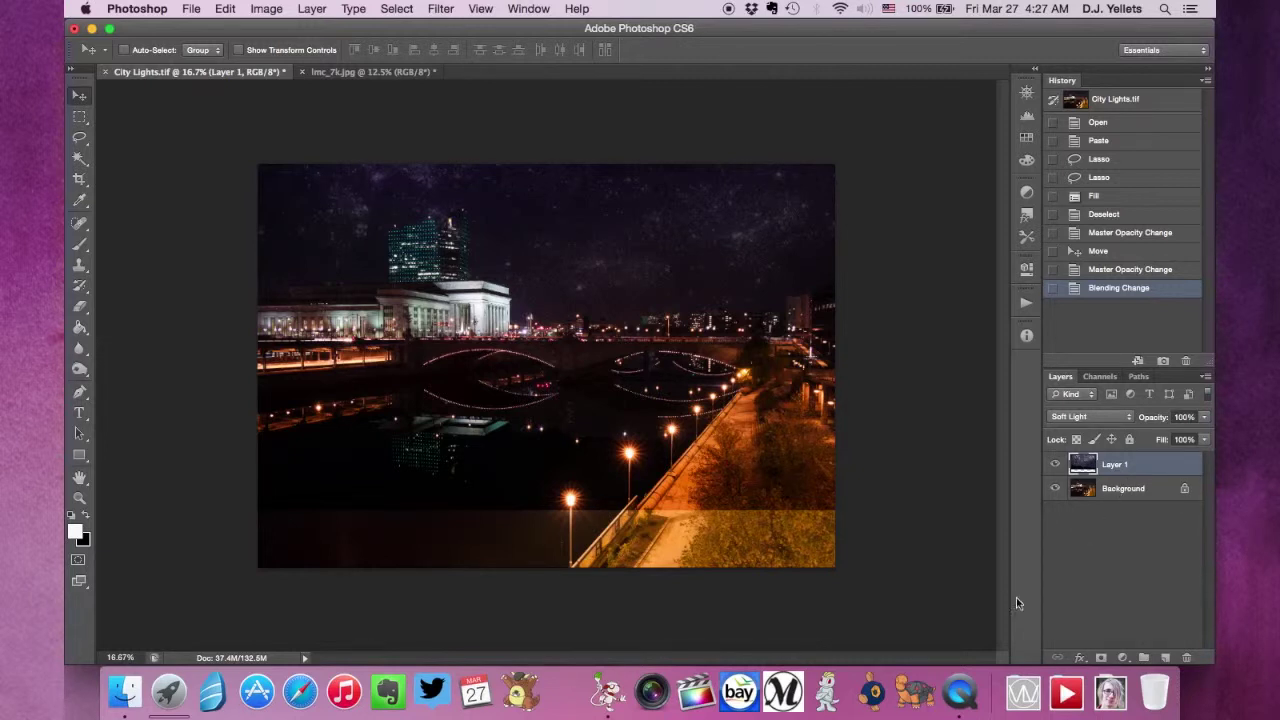
- Add a layer mask to Layer 1 and set up a black brush enlarged to 1700
click(1102, 659)
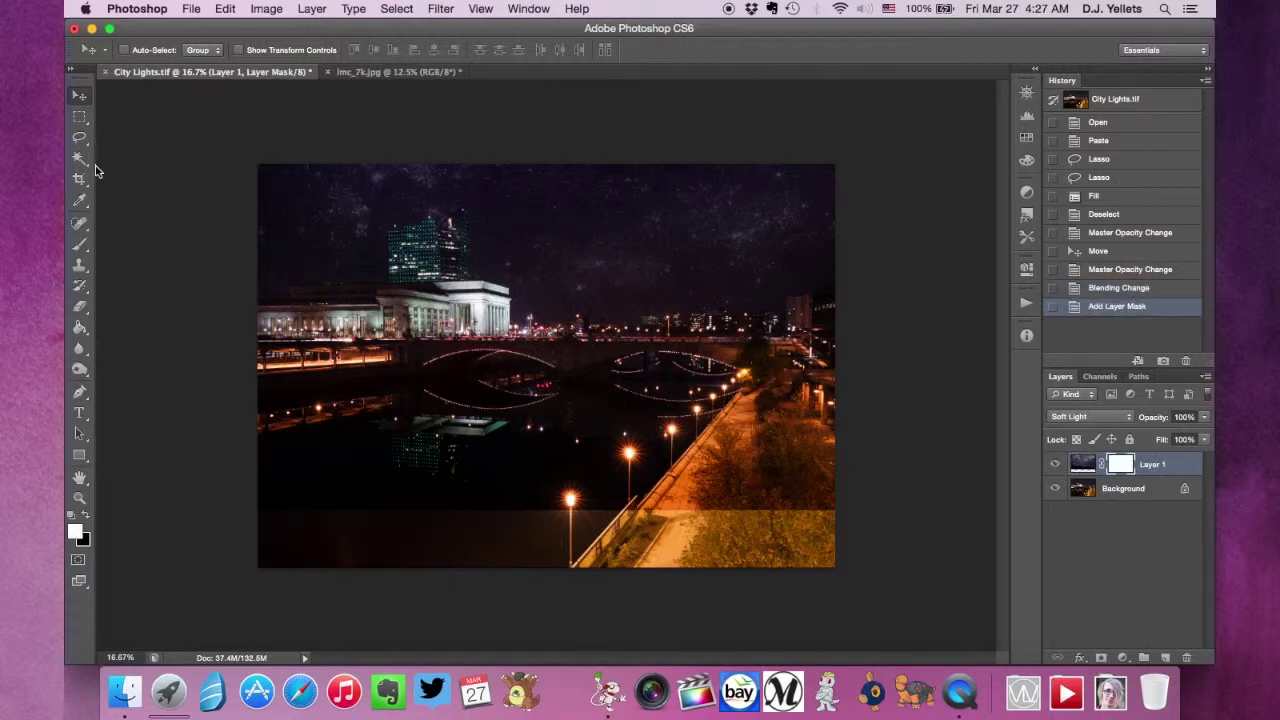
click(80, 245)
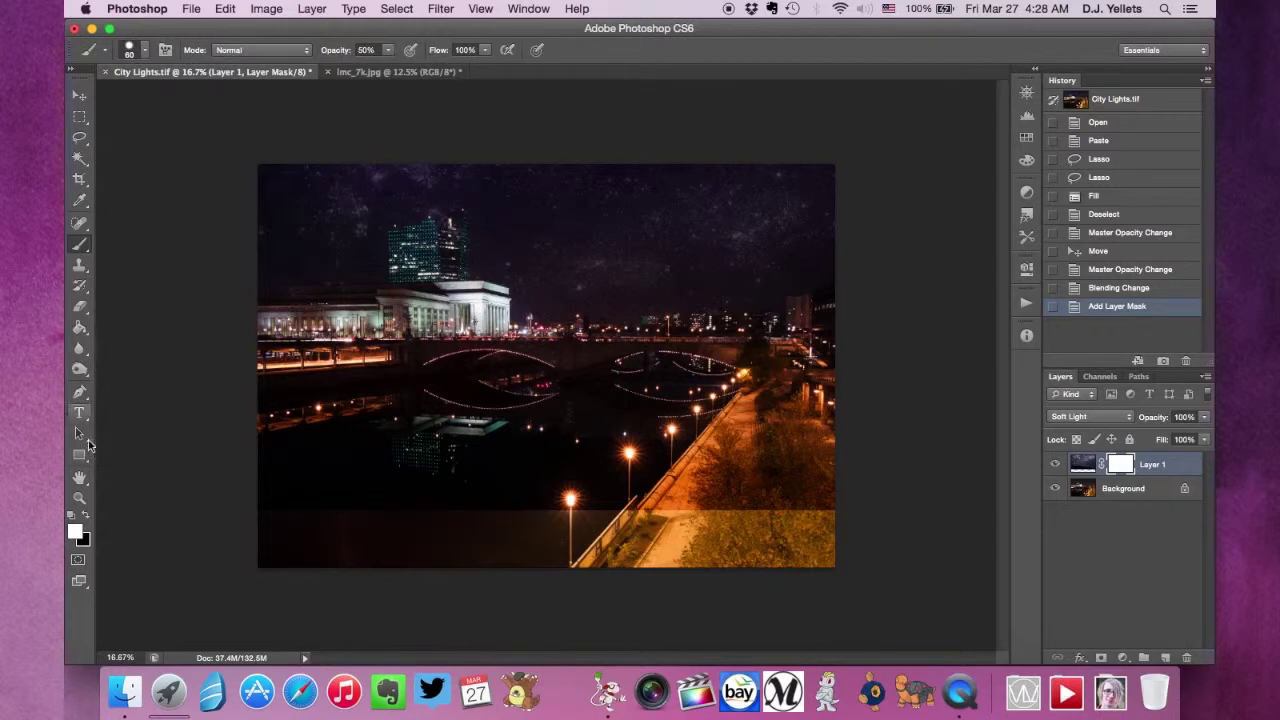
click(86, 519)
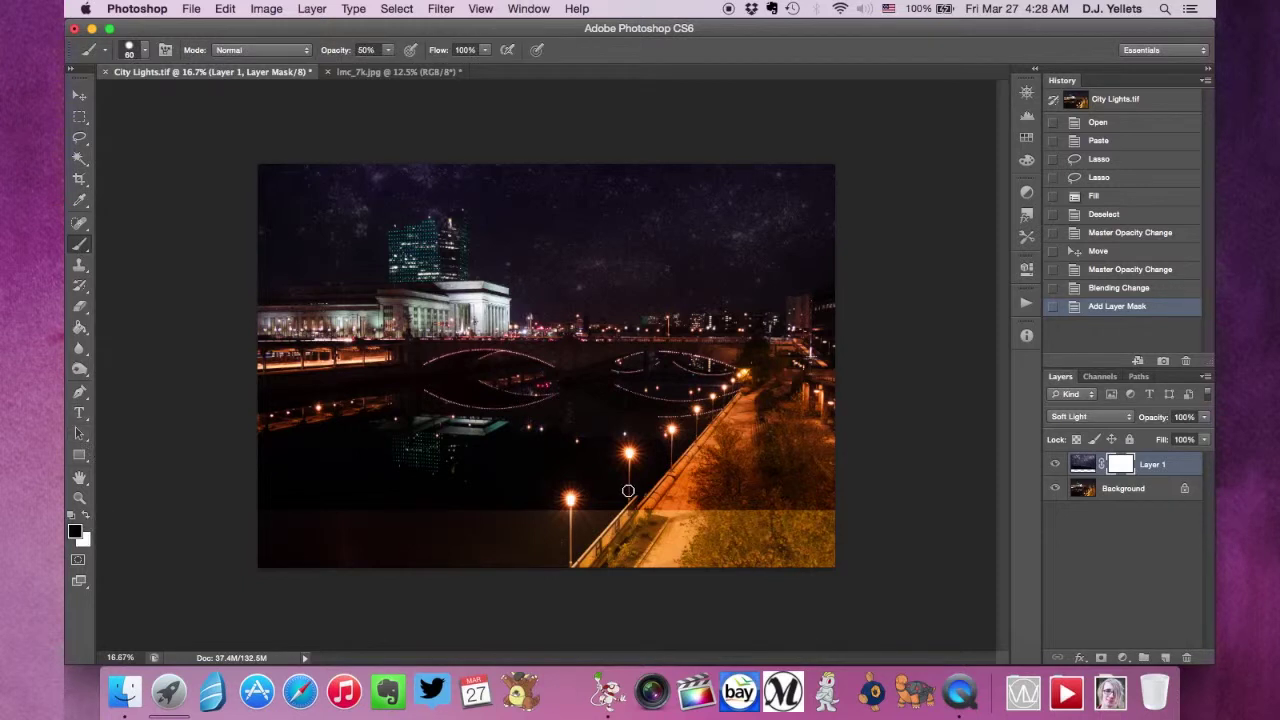
key(bracketright)
key(bracketright)
key(bracketright)
key(bracketright)
key(bracketright)
key(bracketright)
key(bracketright)
key(bracketright)
key(bracketright)
key(bracketright)
key(bracketright)
key(bracketright)
key(bracketright)
key(bracketright)
key(bracketright)
key(bracketright)
key(bracketright)
key(bracketright)
key(bracketright)
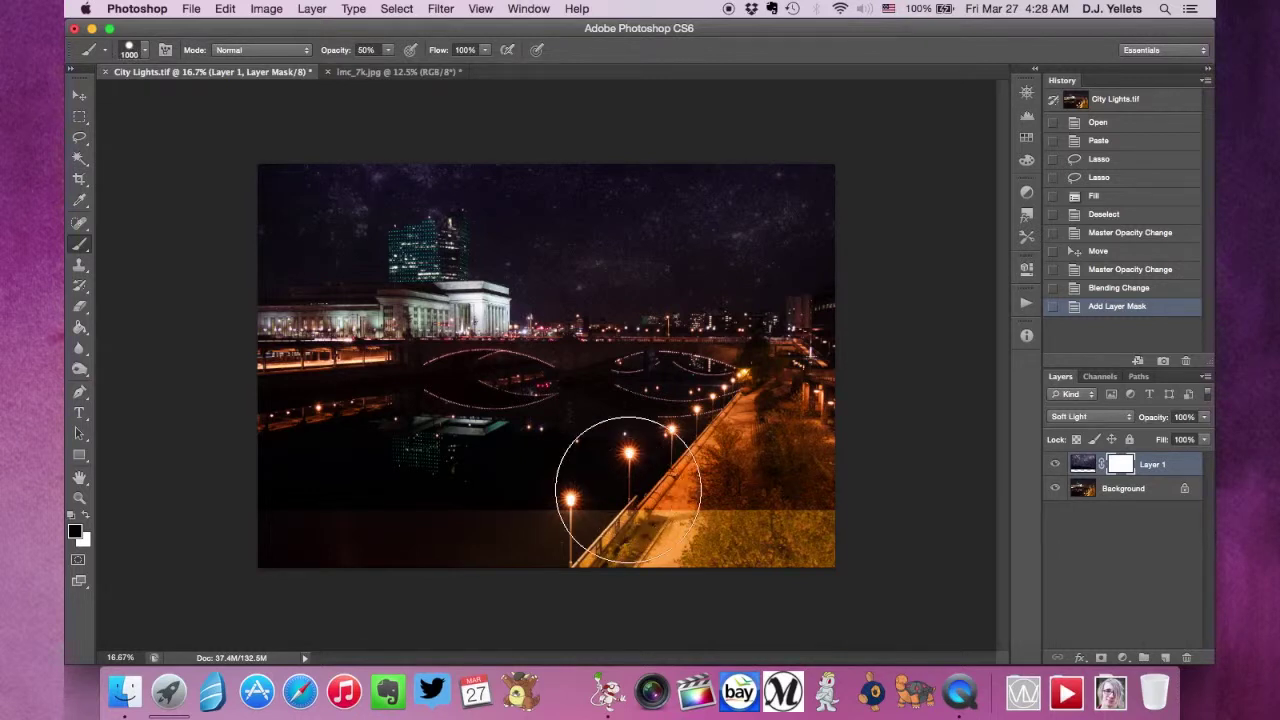
key(bracketright)
key(bracketright)
key(bracketright)
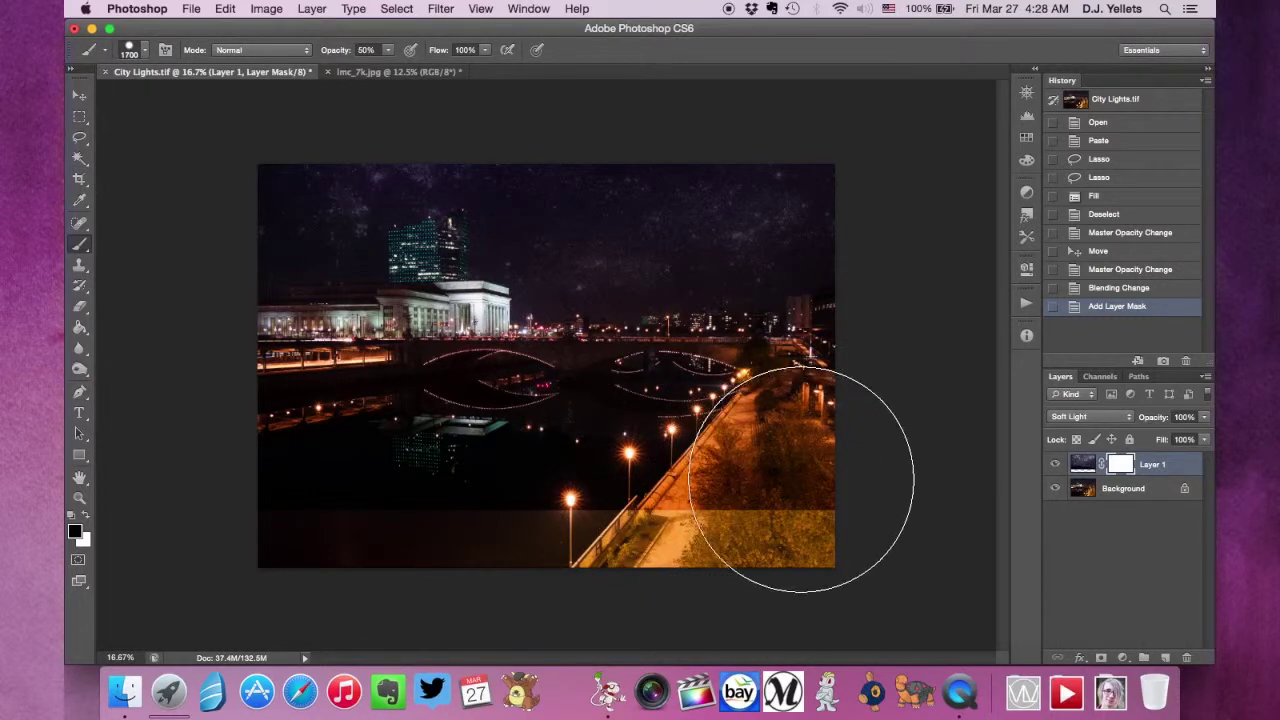
- Paint the mask black at full opacity over the right-side trees, buildings and river
mouse_move(686, 489)
mouse_down()
mouse_move(657, 509)
mouse_move(757, 500)
mouse_move(300, 360)
mouse_move(471, 357)
mouse_up()
key(bracketleft)
key(bracketleft)
key(bracketleft)
key(bracketleft)
key(bracketleft)
key(bracketleft)
key(bracketleft)
key(bracketleft)
key(bracketleft)
key(bracketleft)
key(bracketleft)
key(bracketleft)
key(bracketleft)
key(bracketleft)
key(bracketleft)
key(0)
click(129, 50)
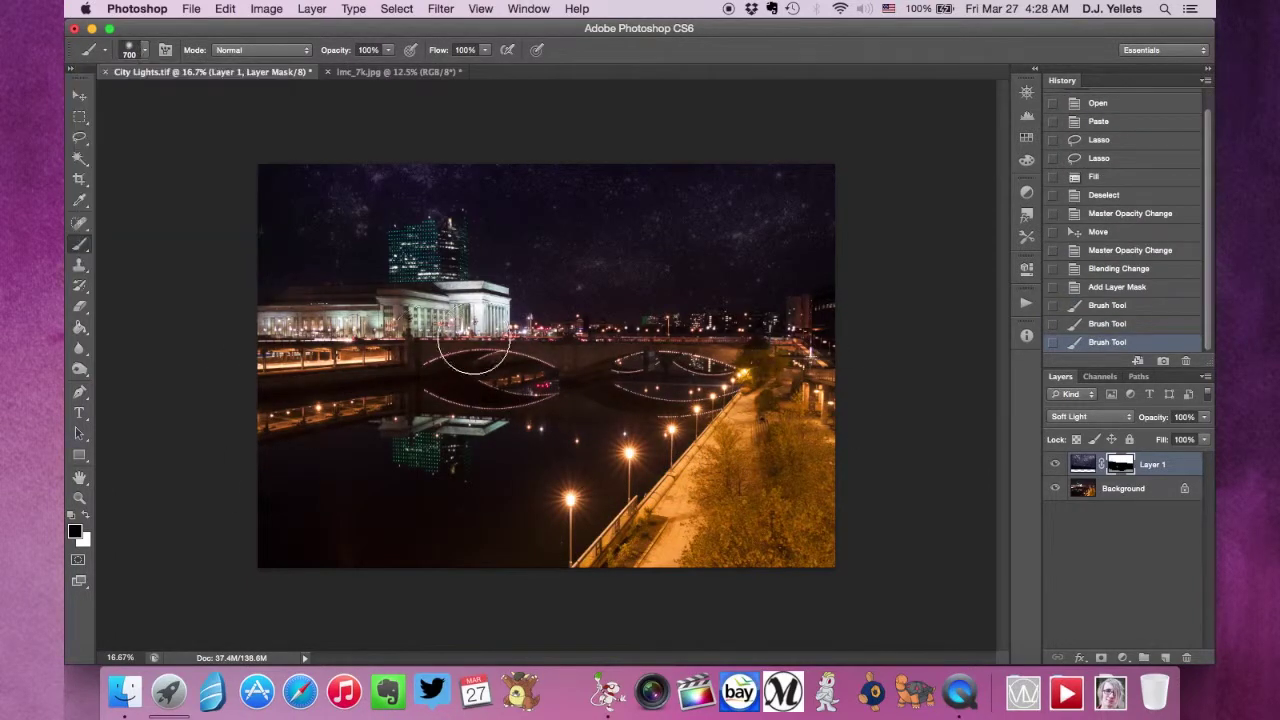
key(super+equal)
key(super+equal)
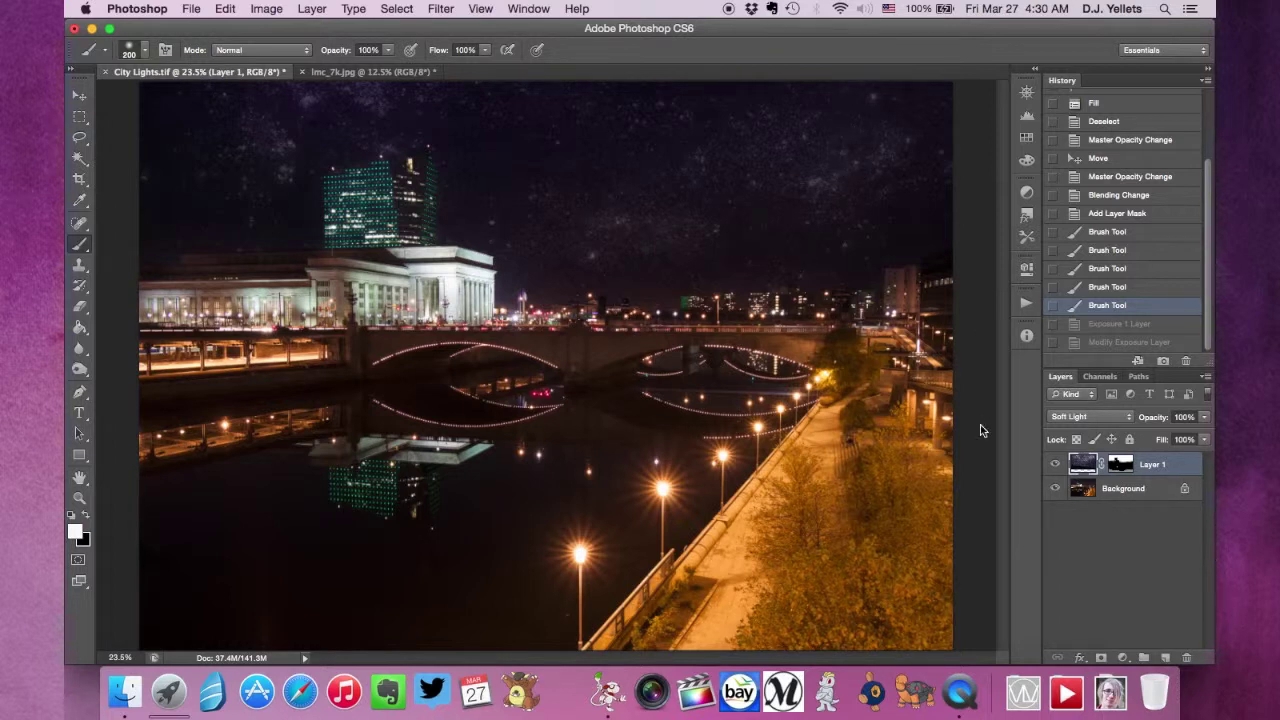
- Load Layer 1's mask as a selection with Add Mask To Selection
click(1120, 466)
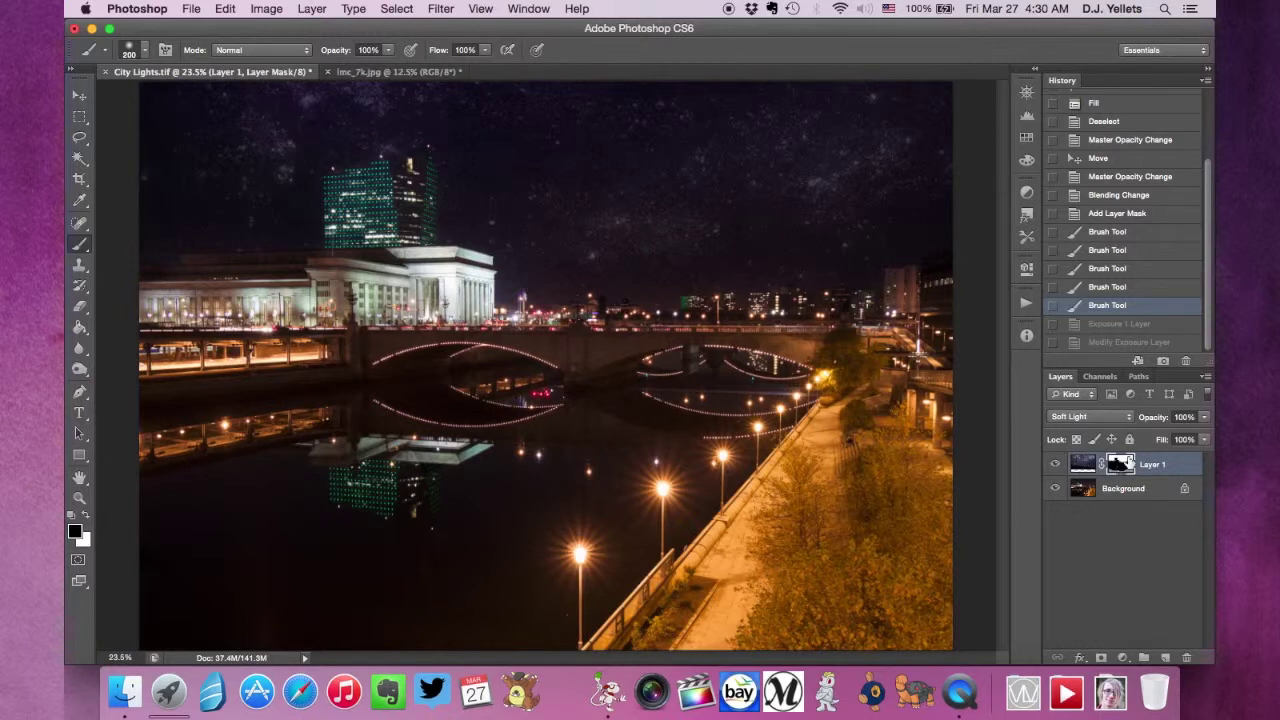
right_click(1121, 463)
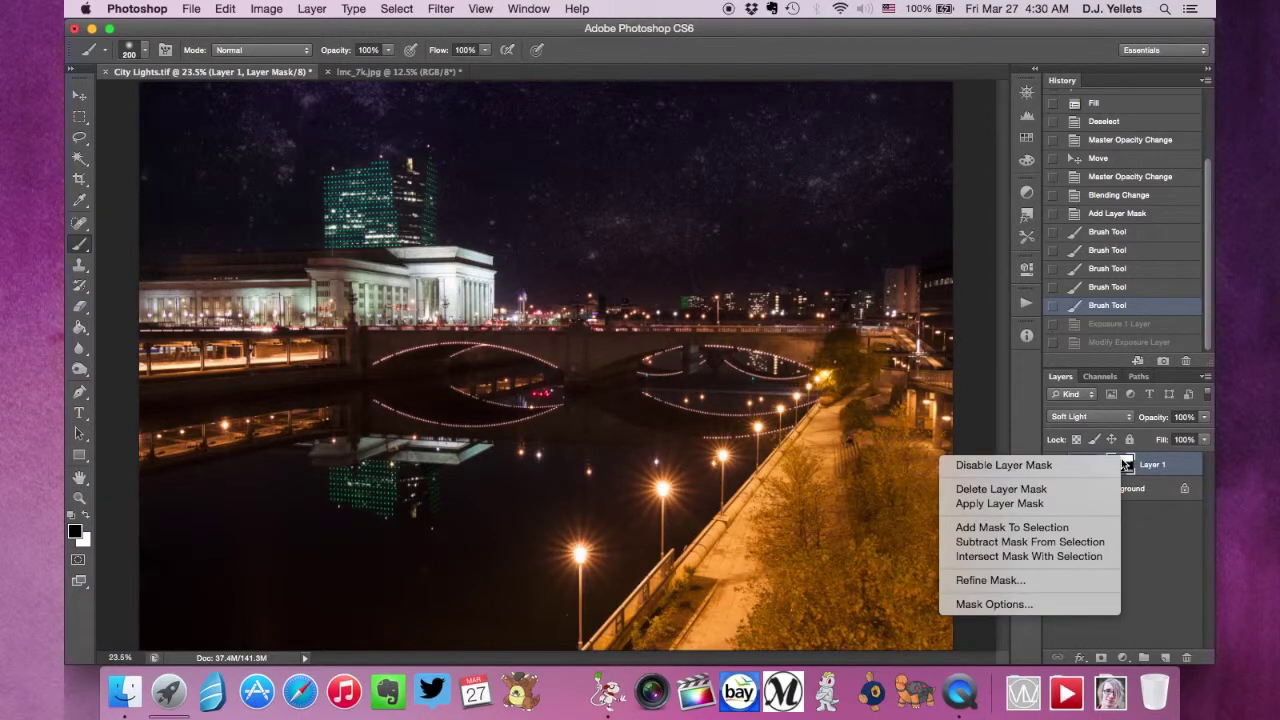
click(1035, 527)
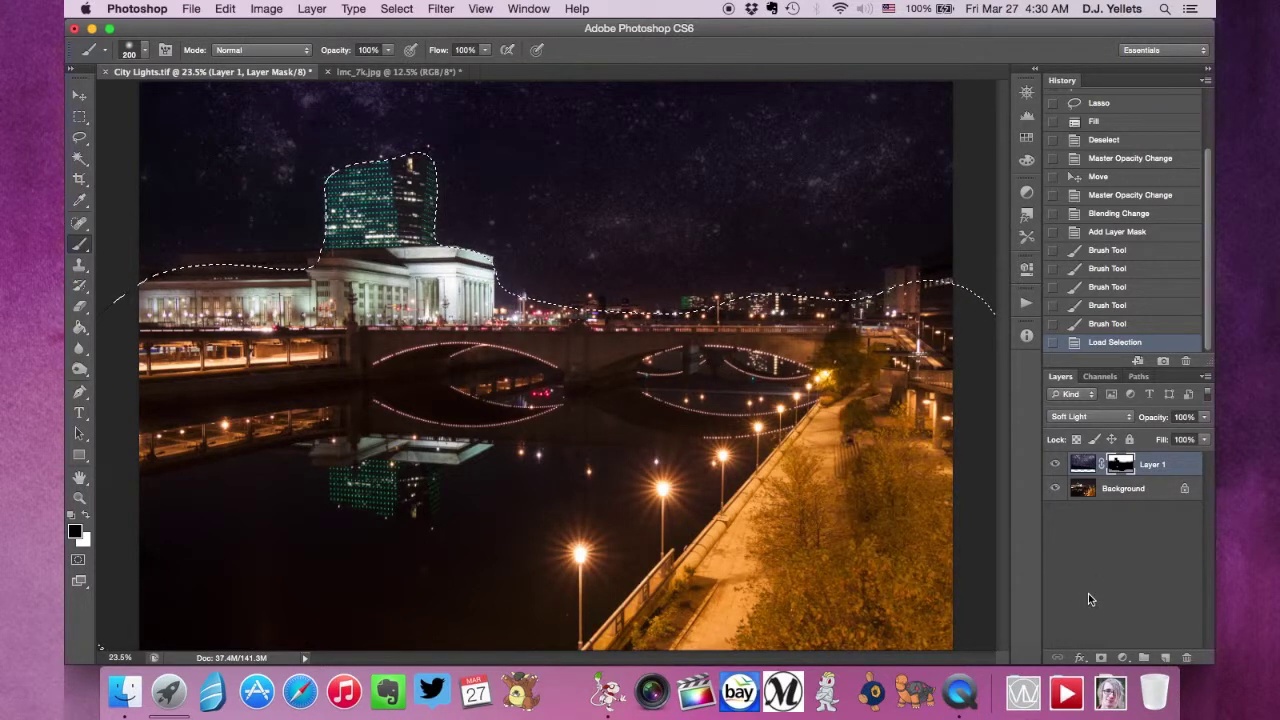
- Add an Exposure adjustment layer for the sky set to about +0.62
click(1125, 660)
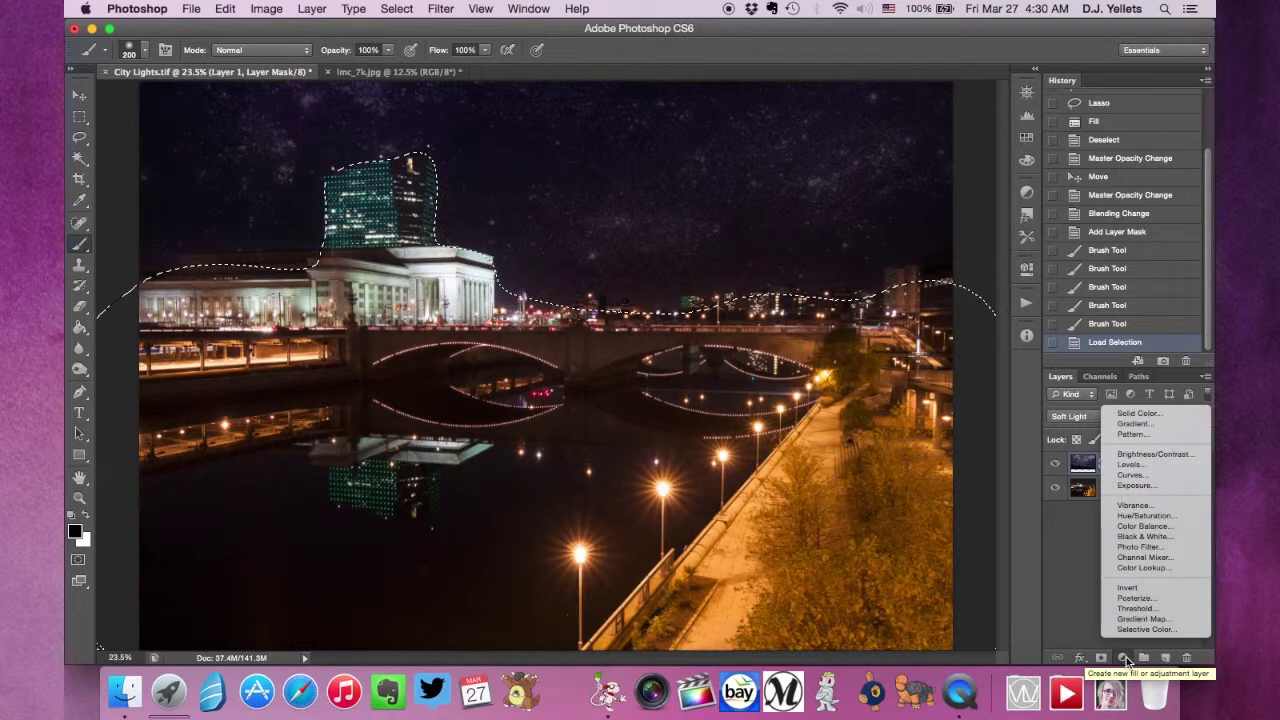
click(1133, 485)
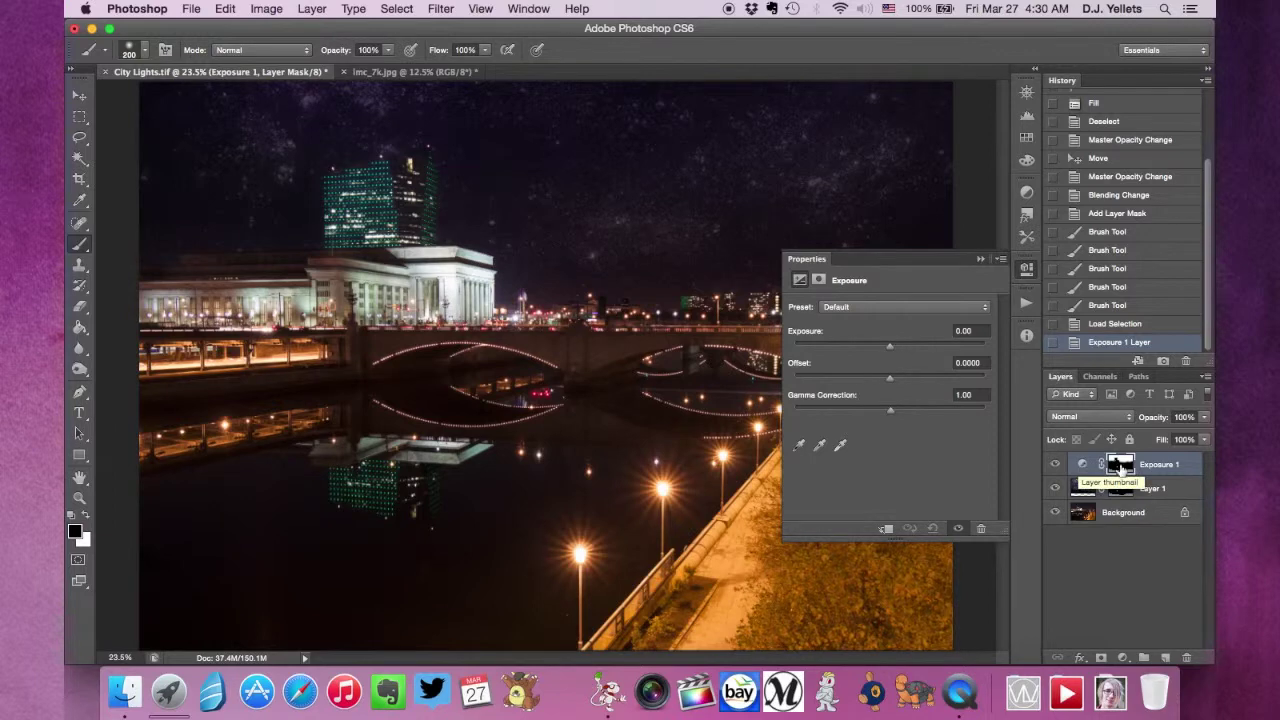
click(922, 345)
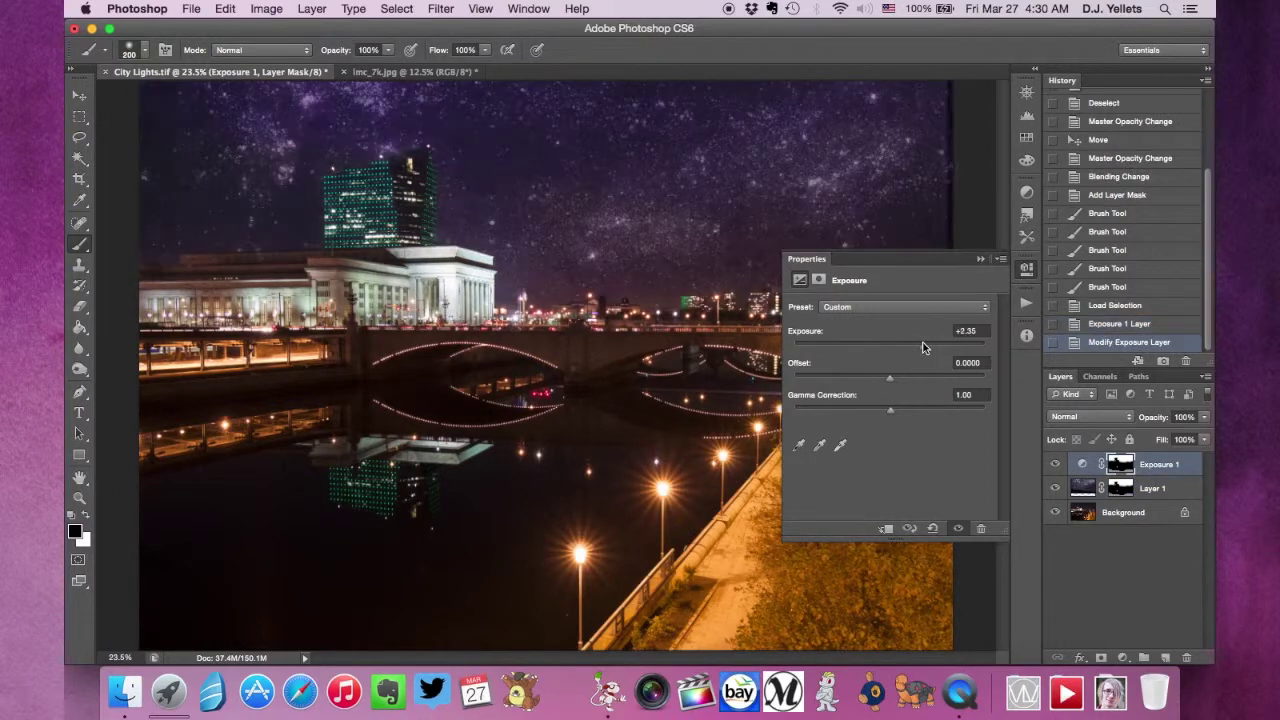
click(833, 345)
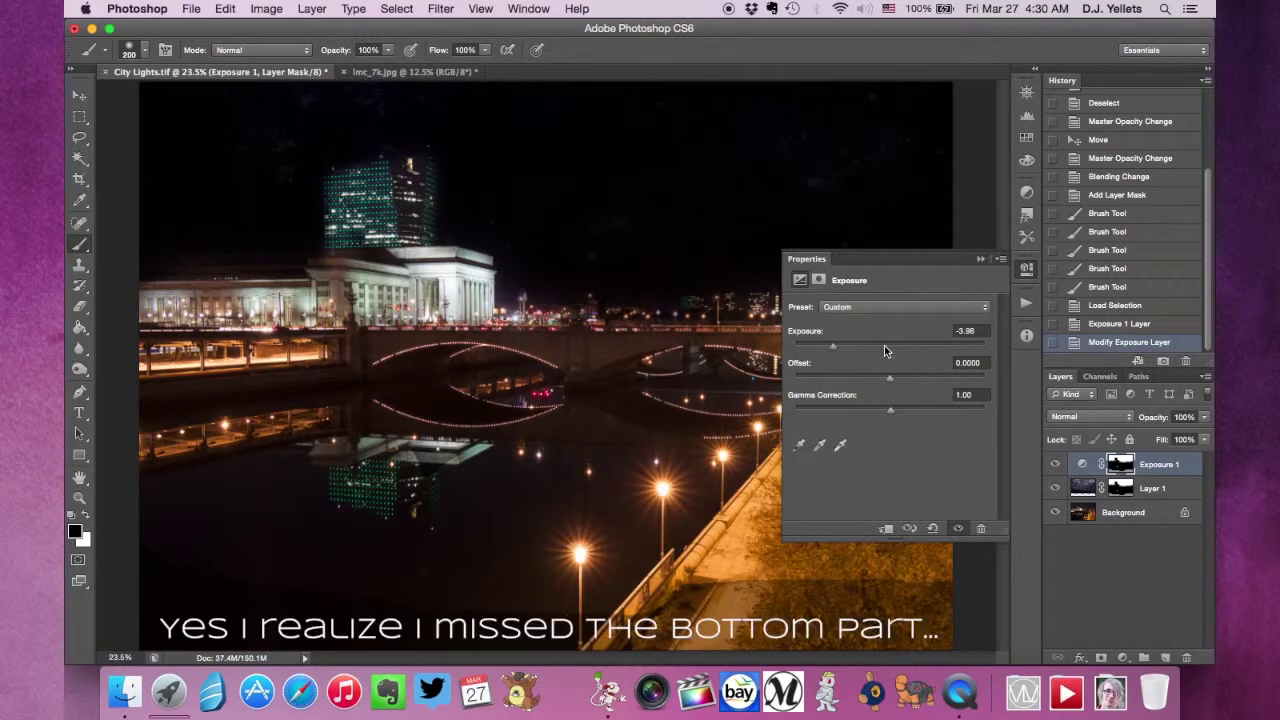
click(905, 346)
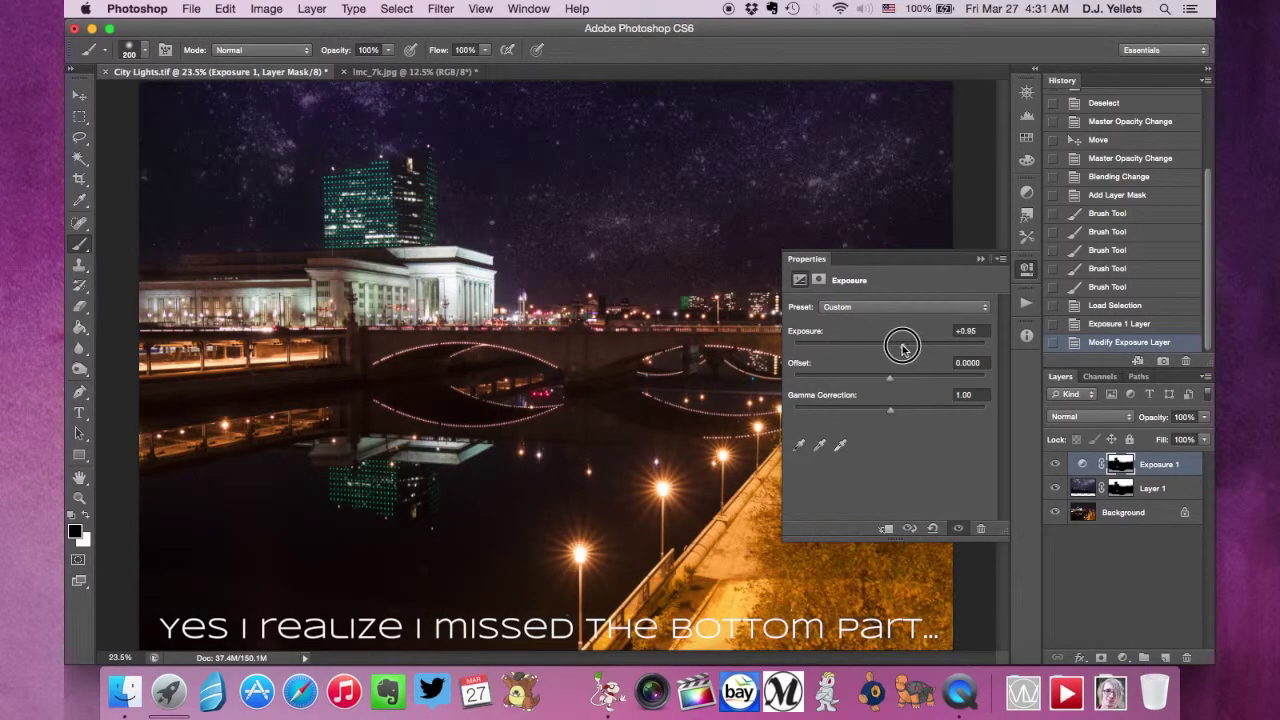
drag(899, 348, 898, 348)
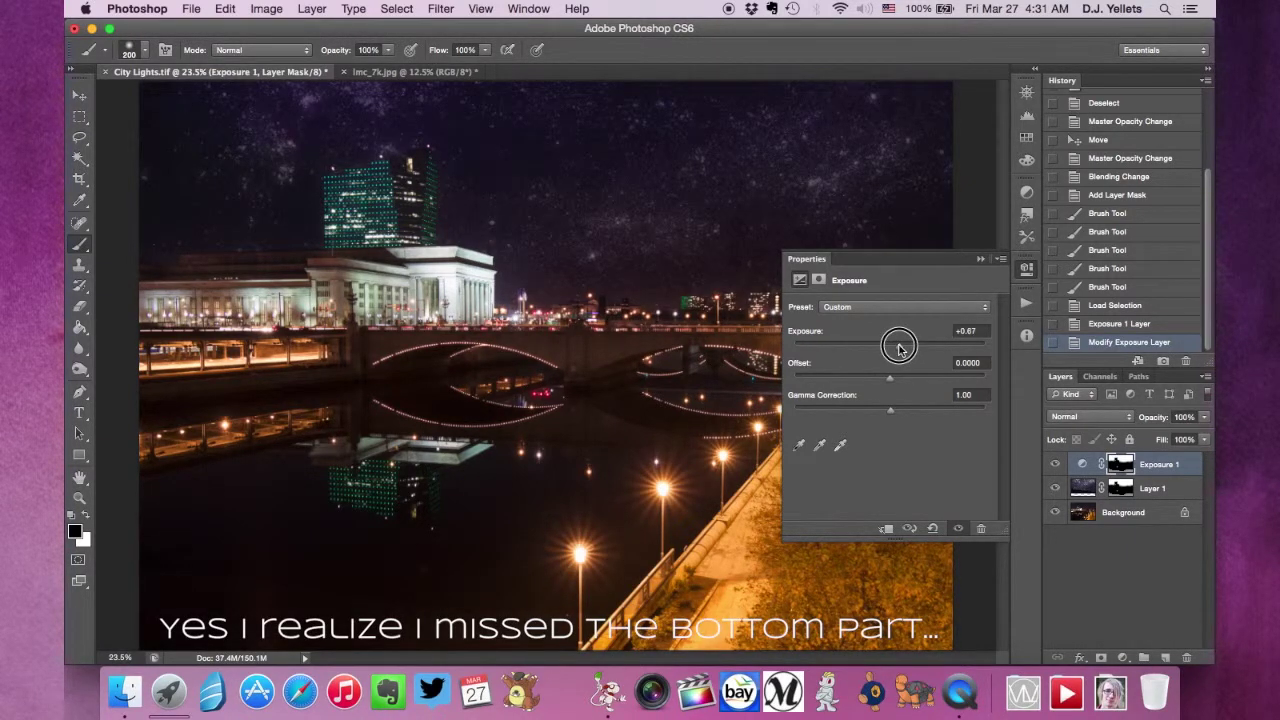
click(980, 260)
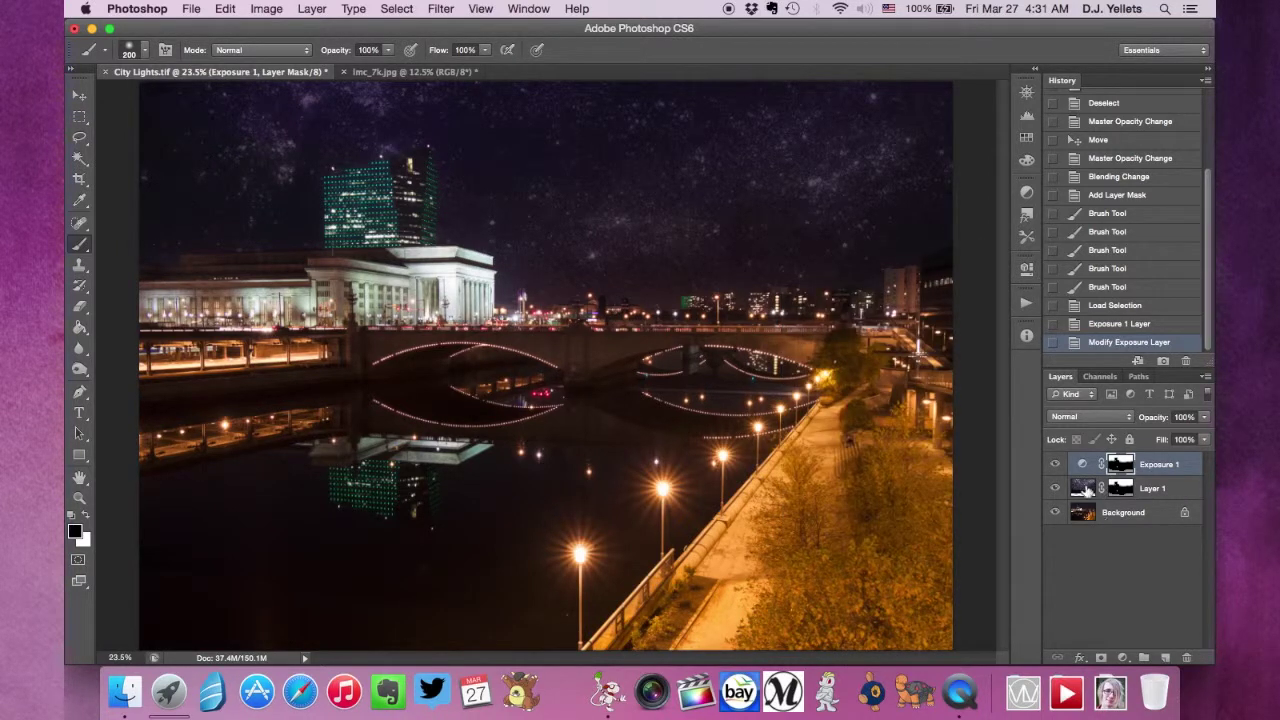
- Copy Layer 1's star image and paste it as a new layer, Layer 2
click(1082, 490)
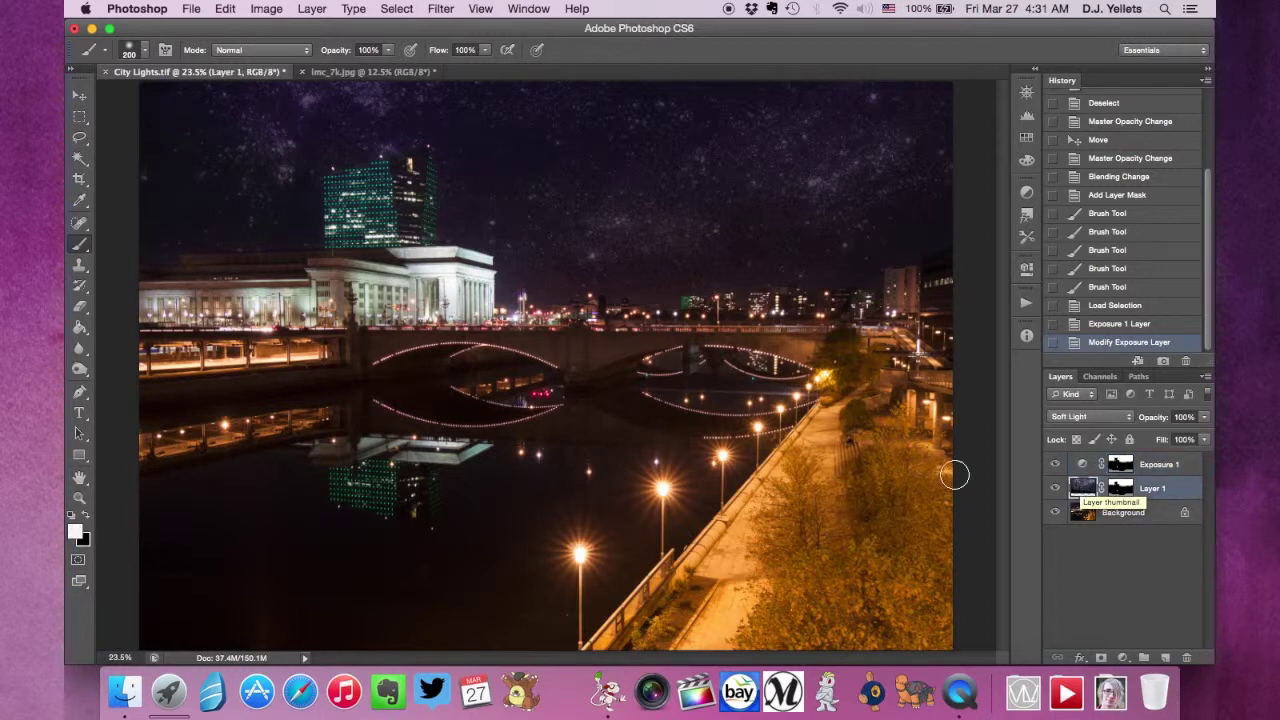
click(1125, 492)
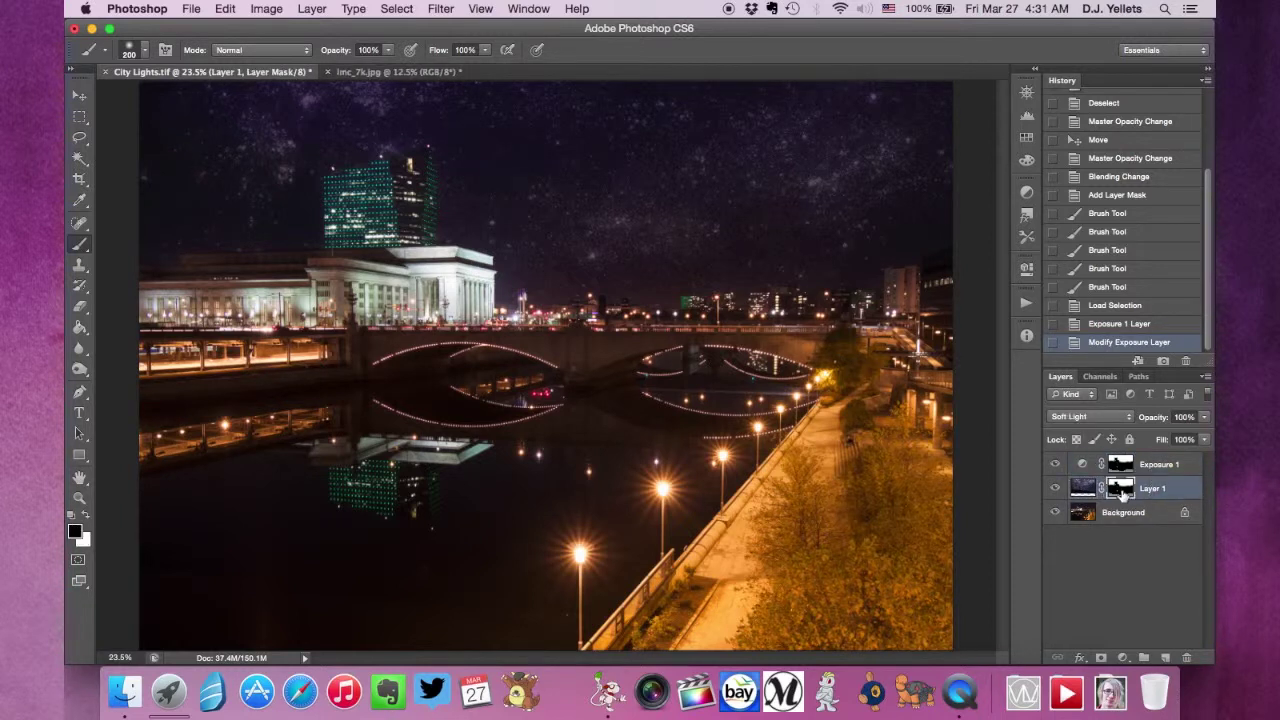
click(1080, 492)
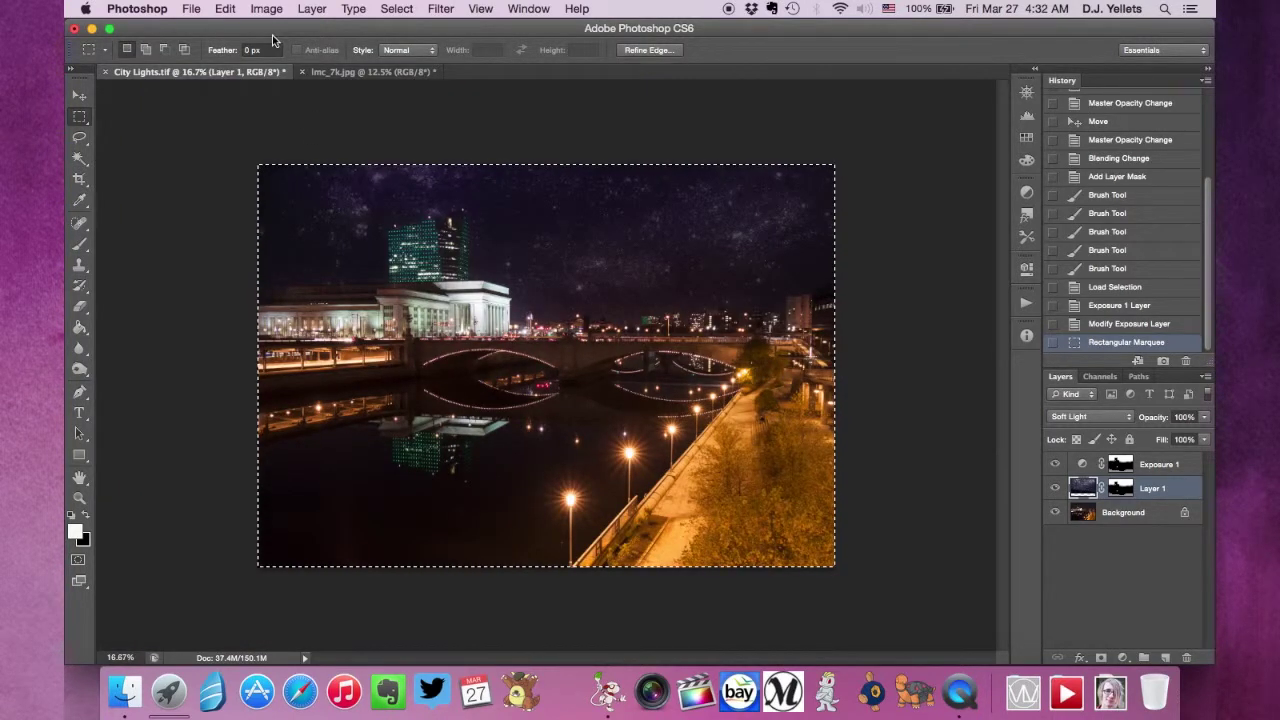
click(229, 8)
click(238, 135)
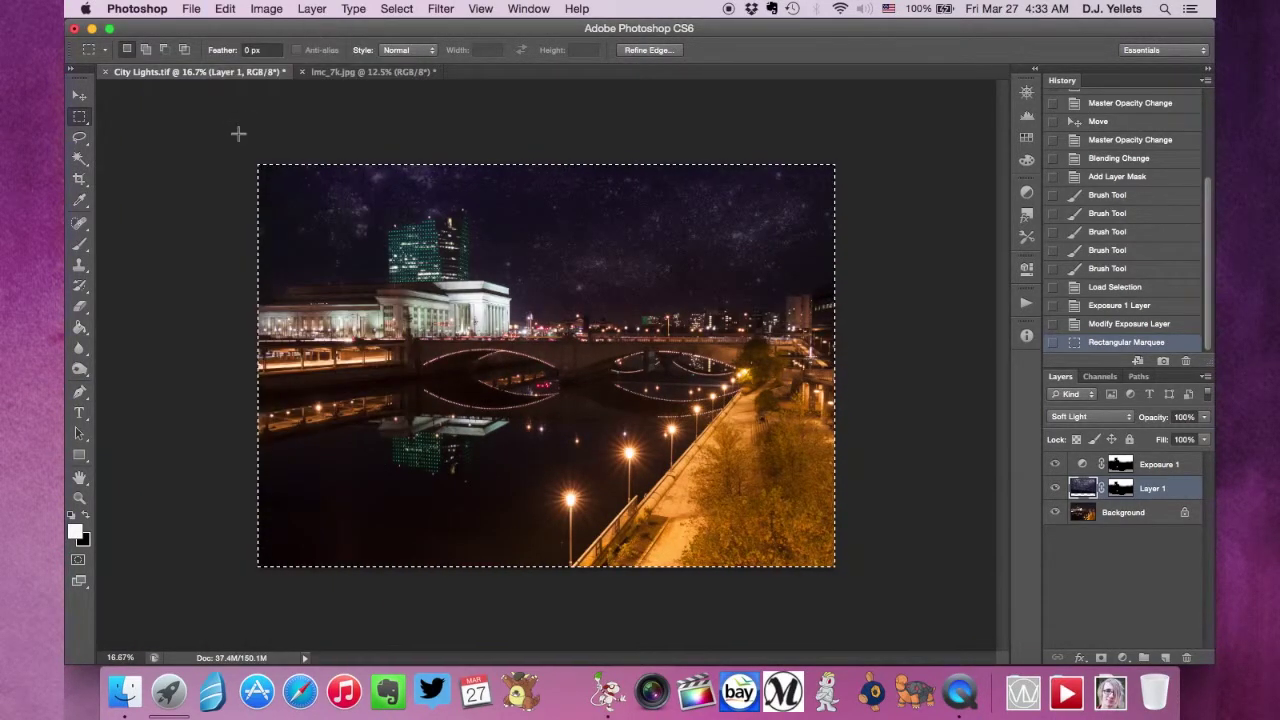
key(super+v)
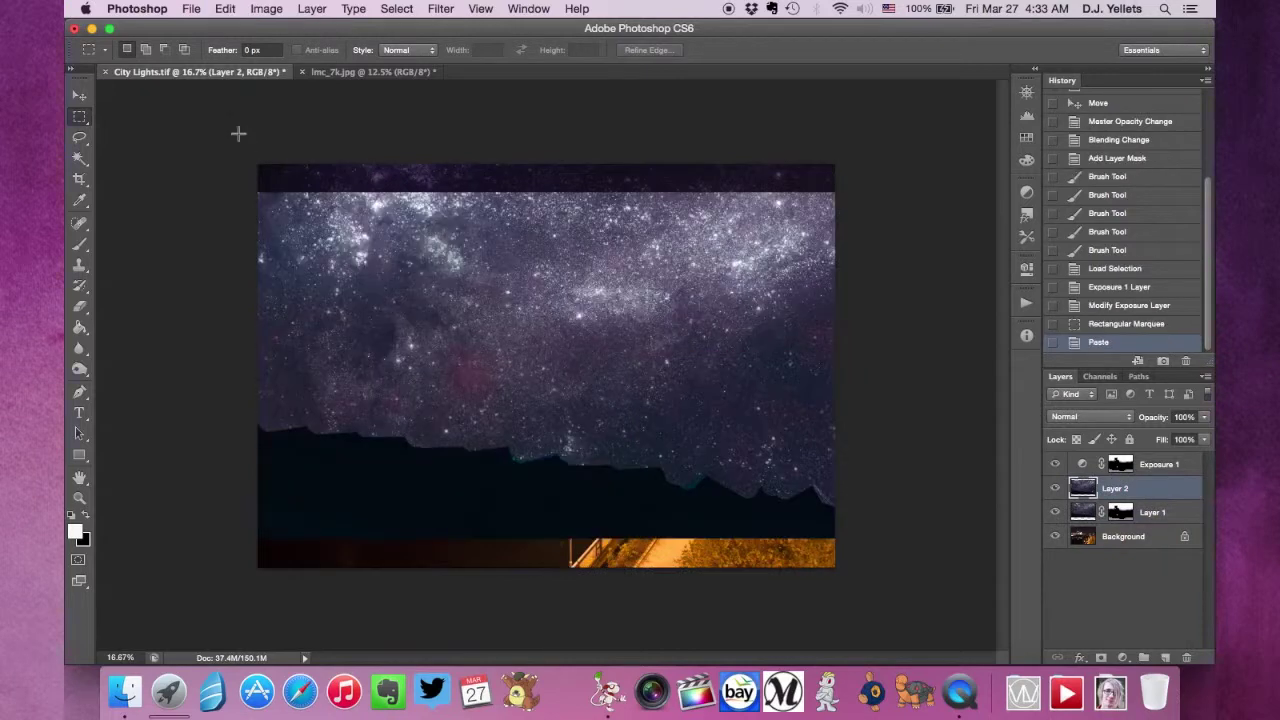
- Set Layer 2's opacity to 43% and shift it slightly lower over the city
click(79, 95)
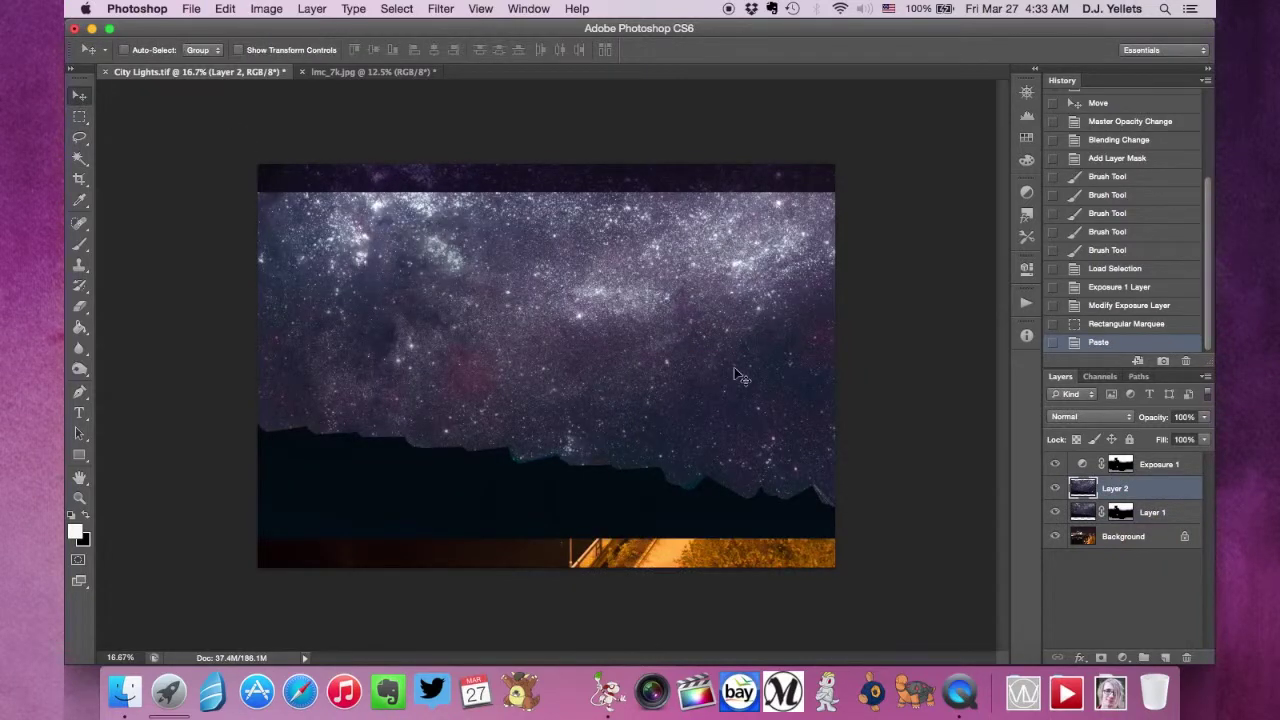
click(1204, 417)
drag(1205, 432, 1161, 431)
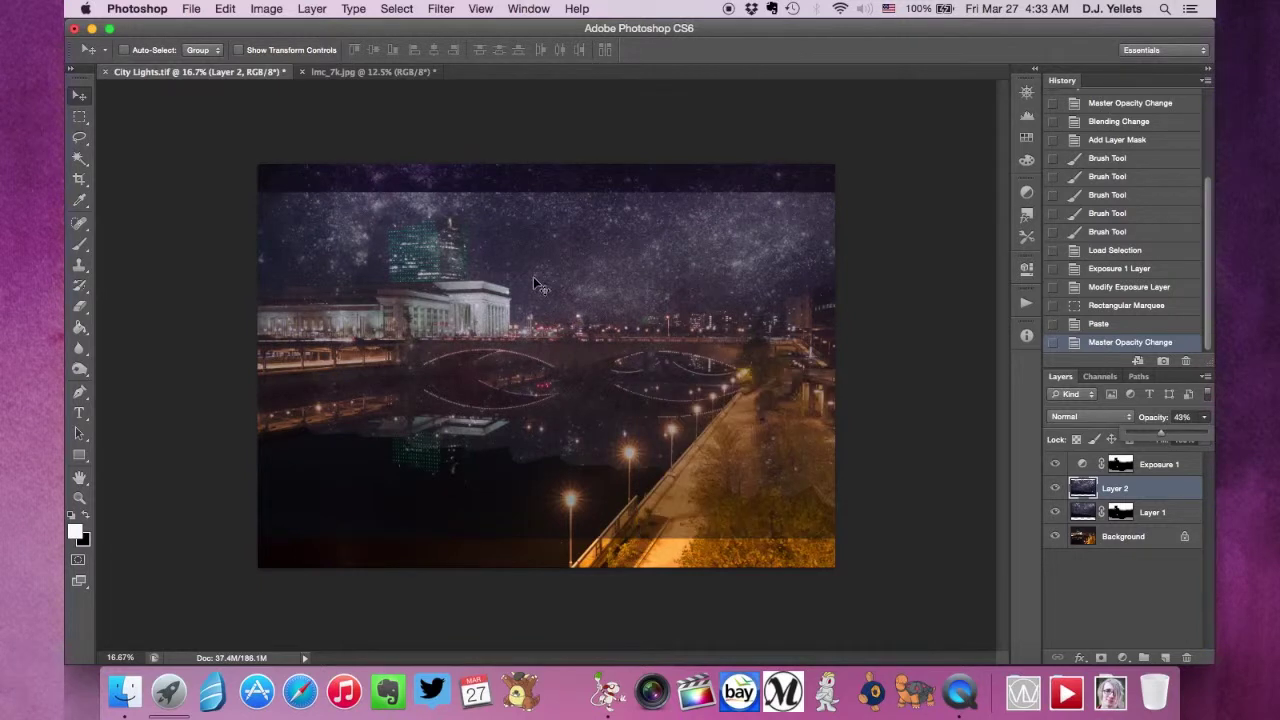
drag(533, 276, 533, 316)
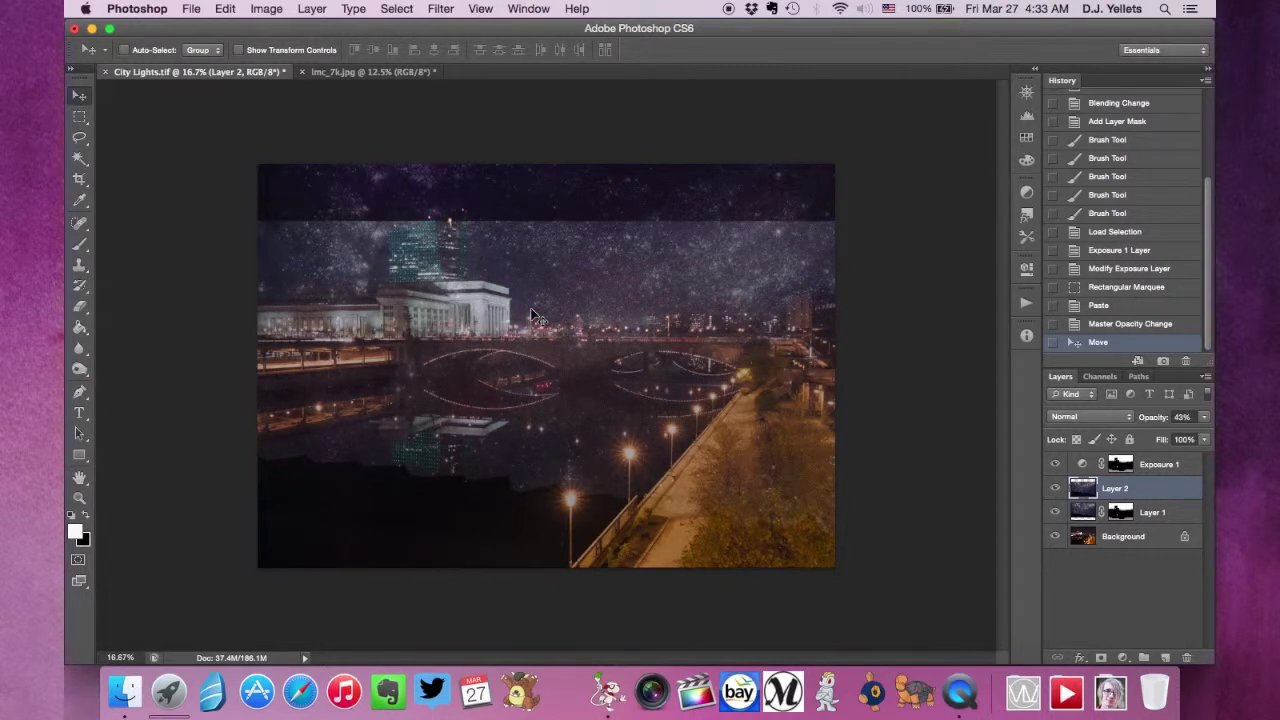
click(235, 8)
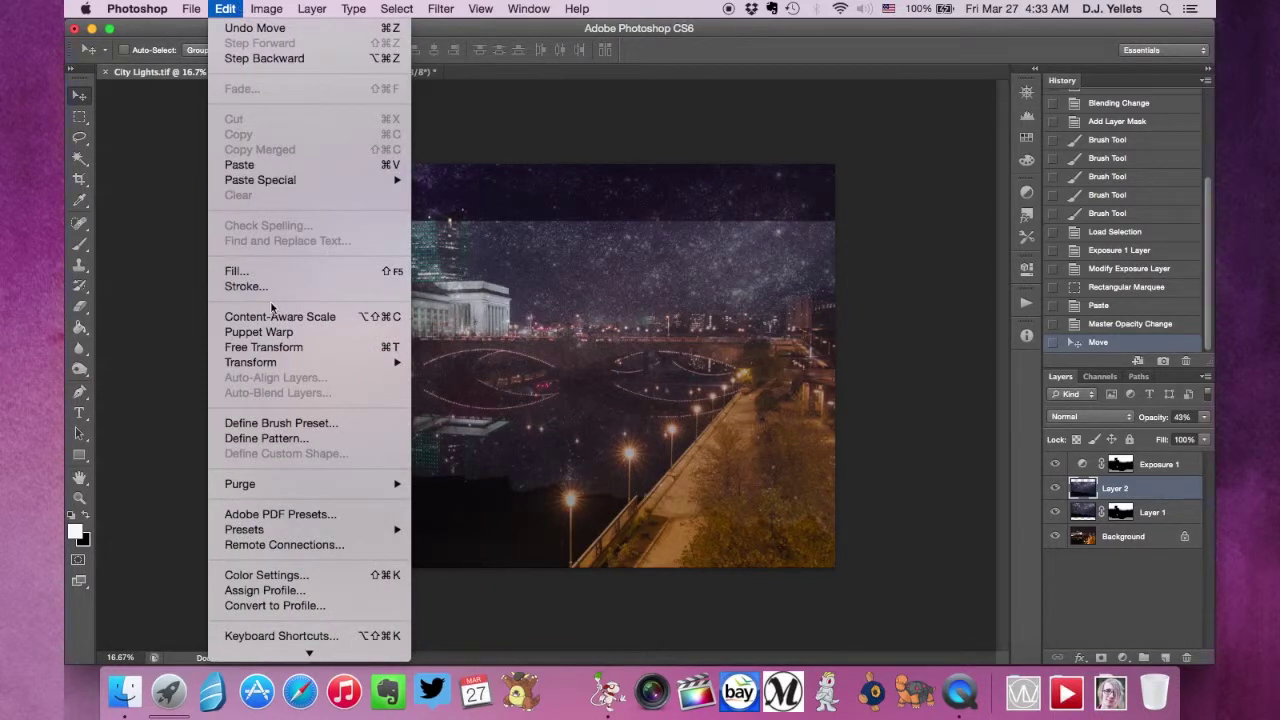
- Flip Layer 2 vertically and restore its opacity to 100%
mouse_move(270, 363)
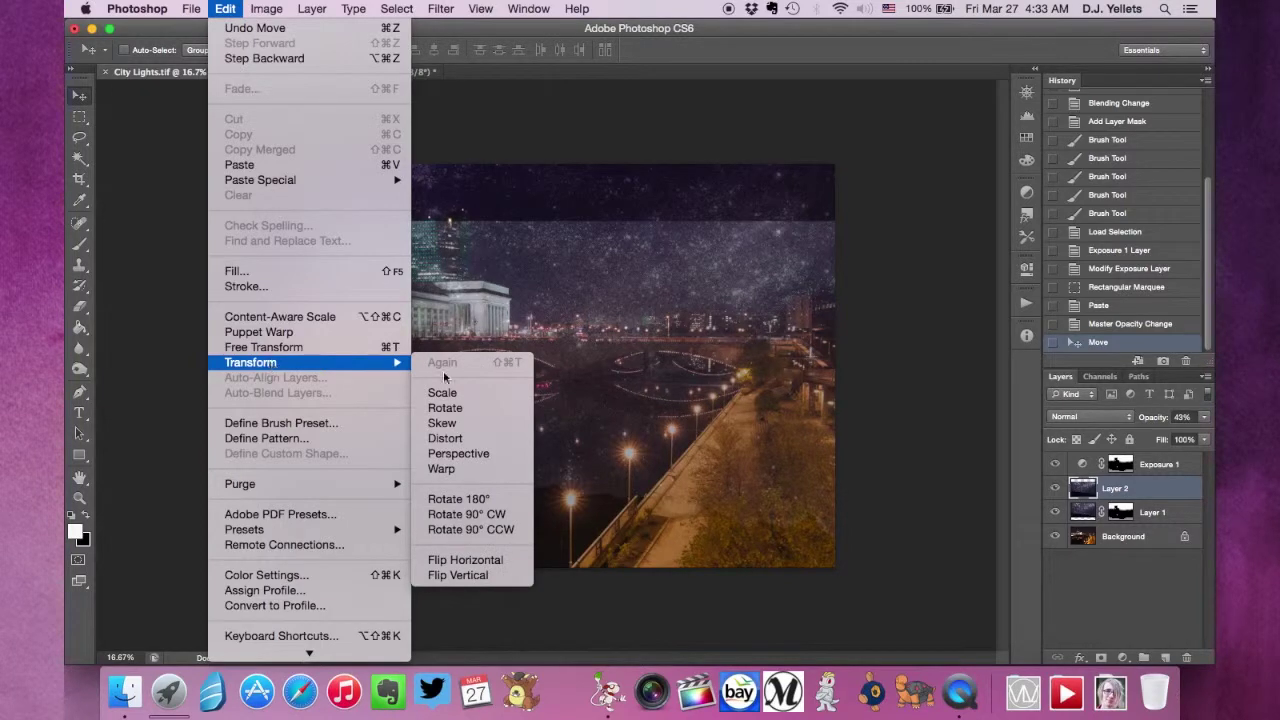
click(465, 576)
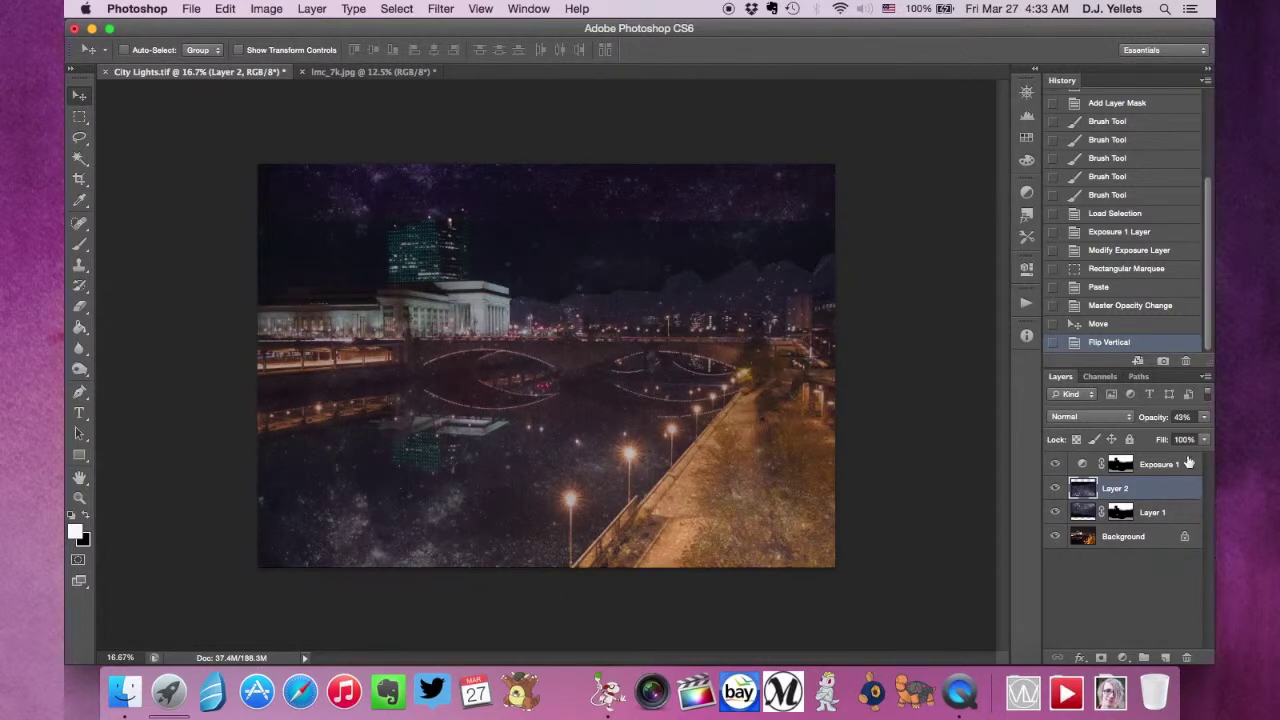
click(1202, 418)
drag(1196, 429, 1192, 430)
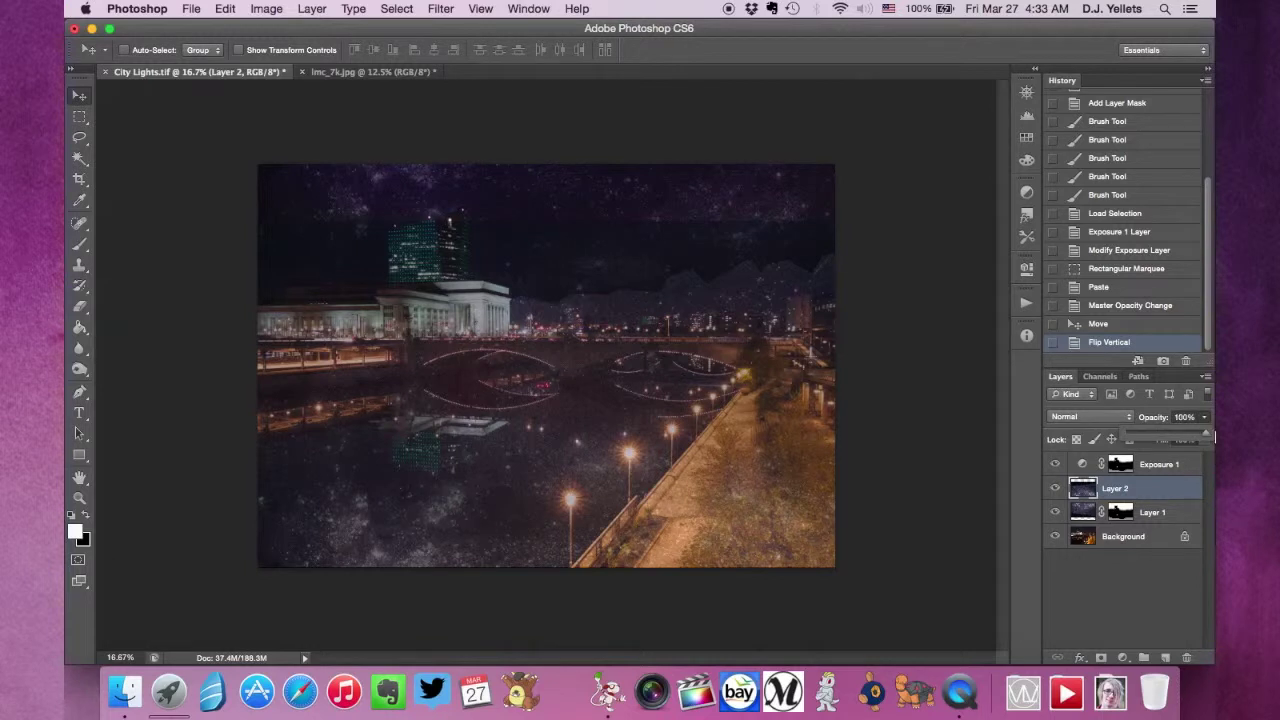
key(0)
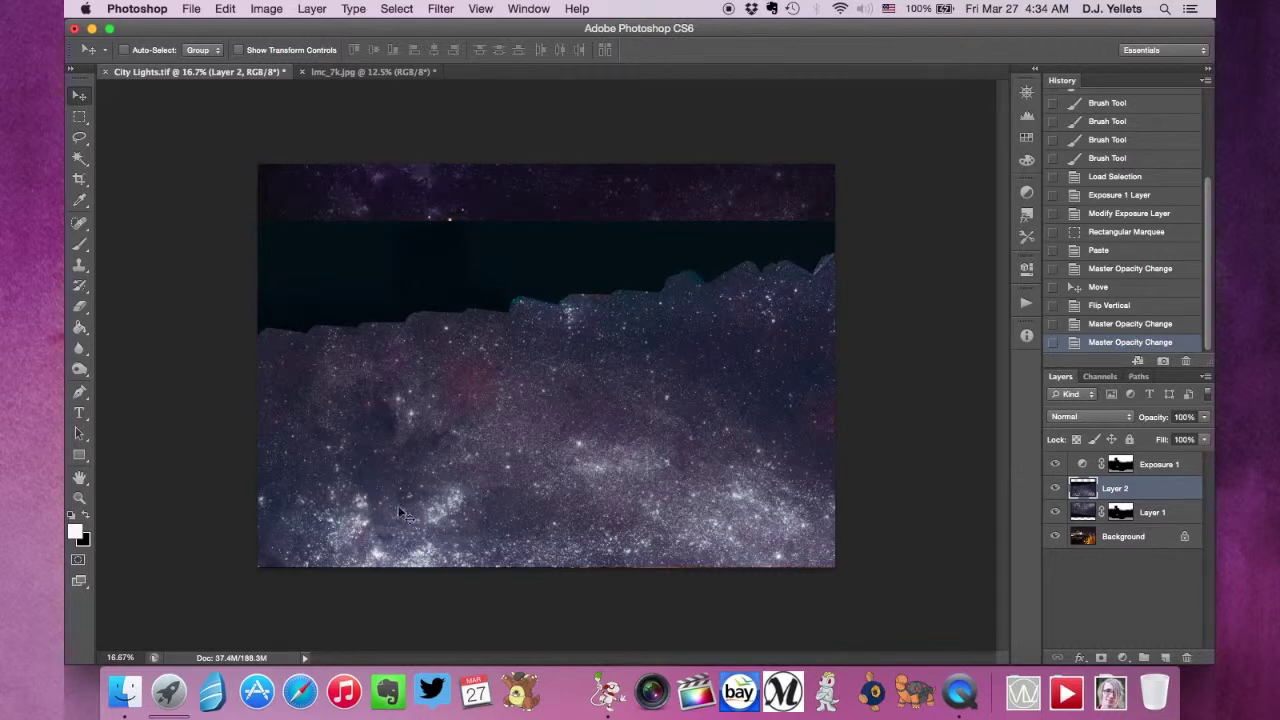
- Switch Layer 2 to Soft Light blending and move it above Exposure 1
click(1082, 417)
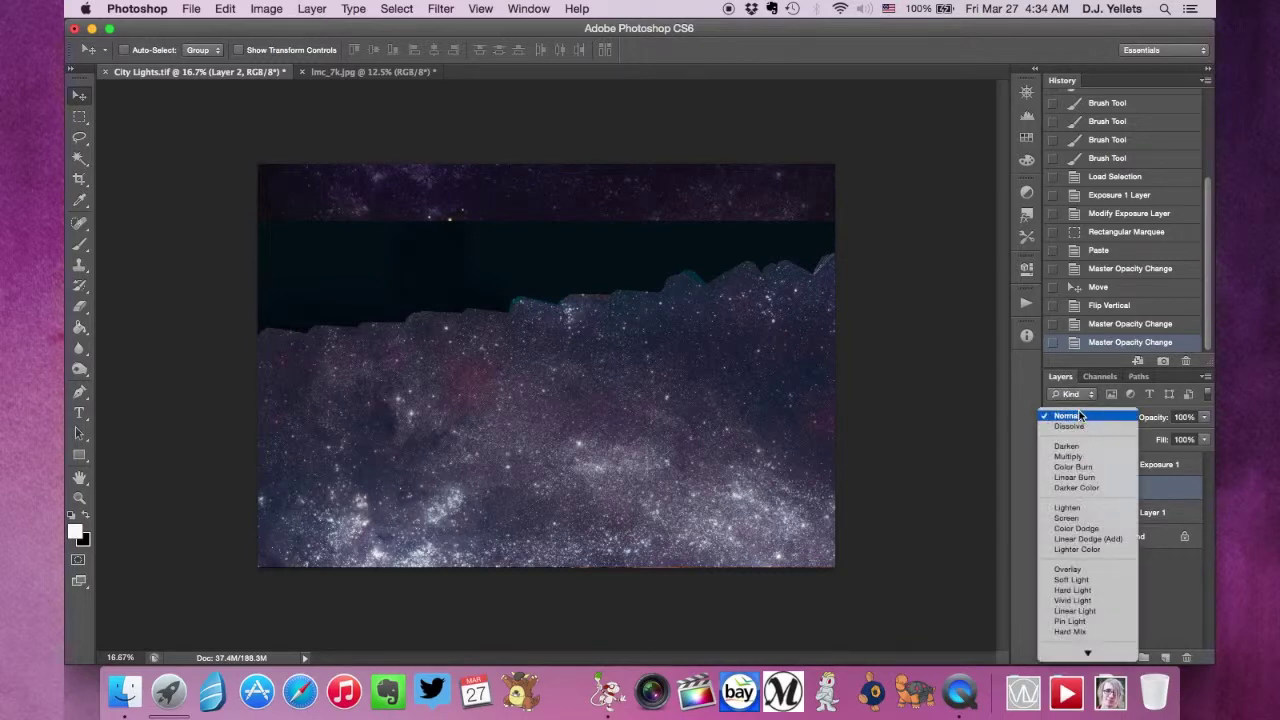
click(1080, 580)
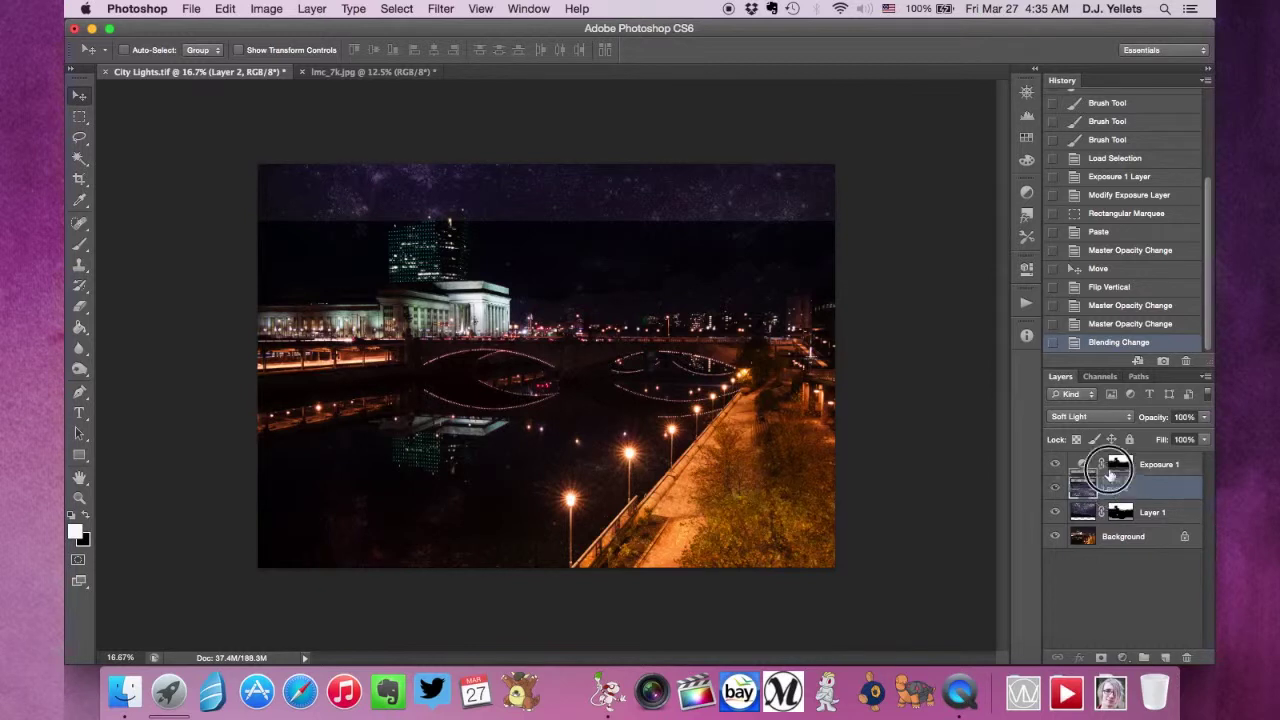
drag(1118, 490, 1108, 464)
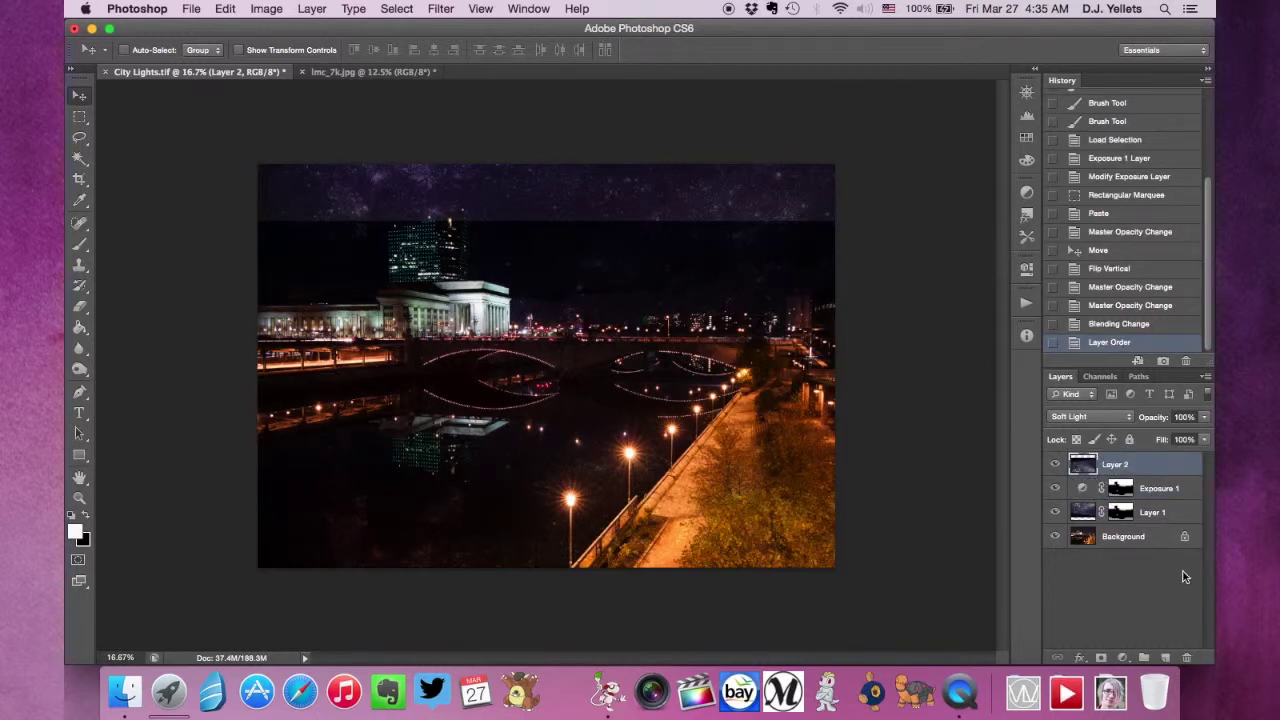
- Add a mask to Layer 2 and paint black with a large brush over the sky's flipped stars
click(1101, 657)
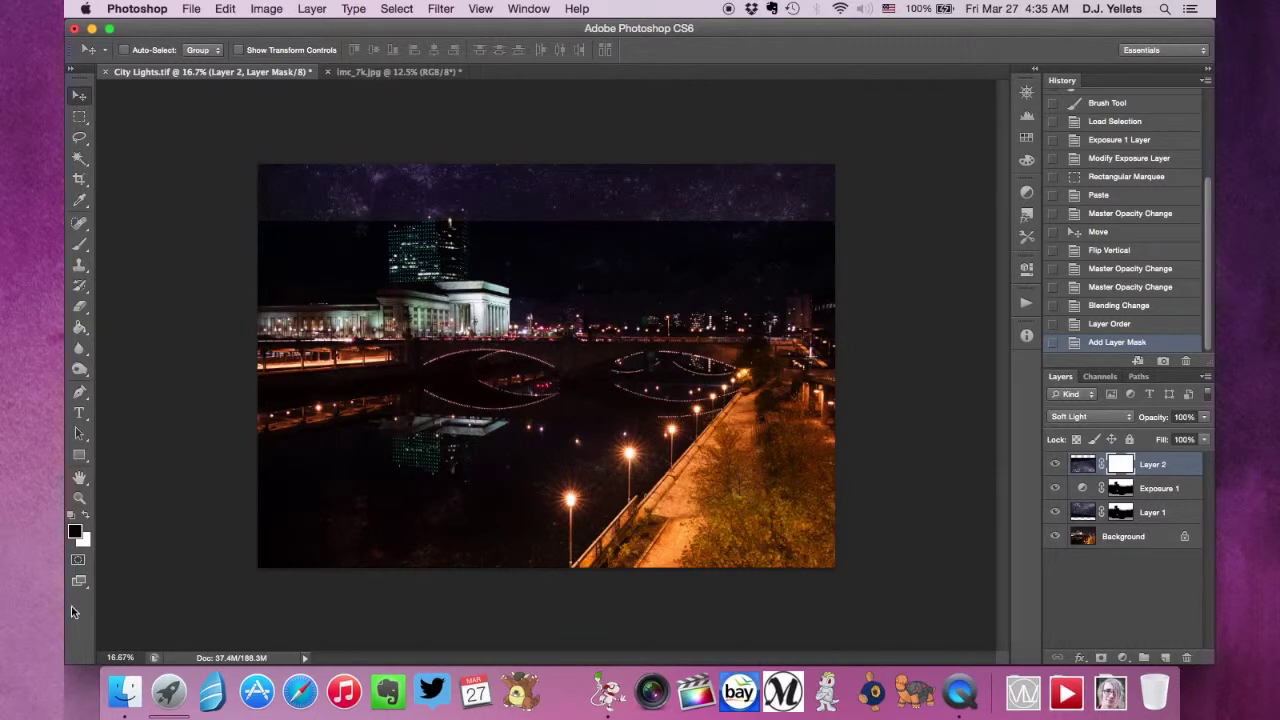
click(81, 245)
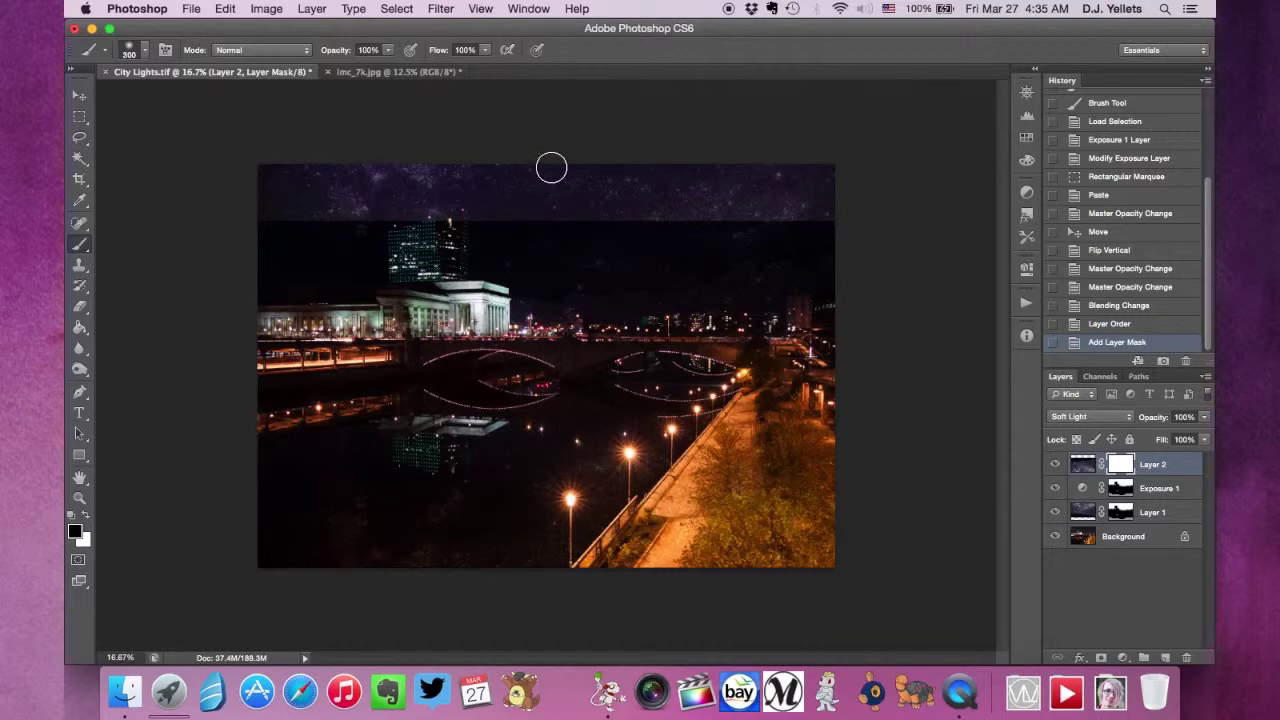
key(bracketright)
key(bracketright)
key(bracketright)
key(bracketright)
key(bracketright)
key(bracketright)
key(bracketright)
key(bracketright)
key(bracketright)
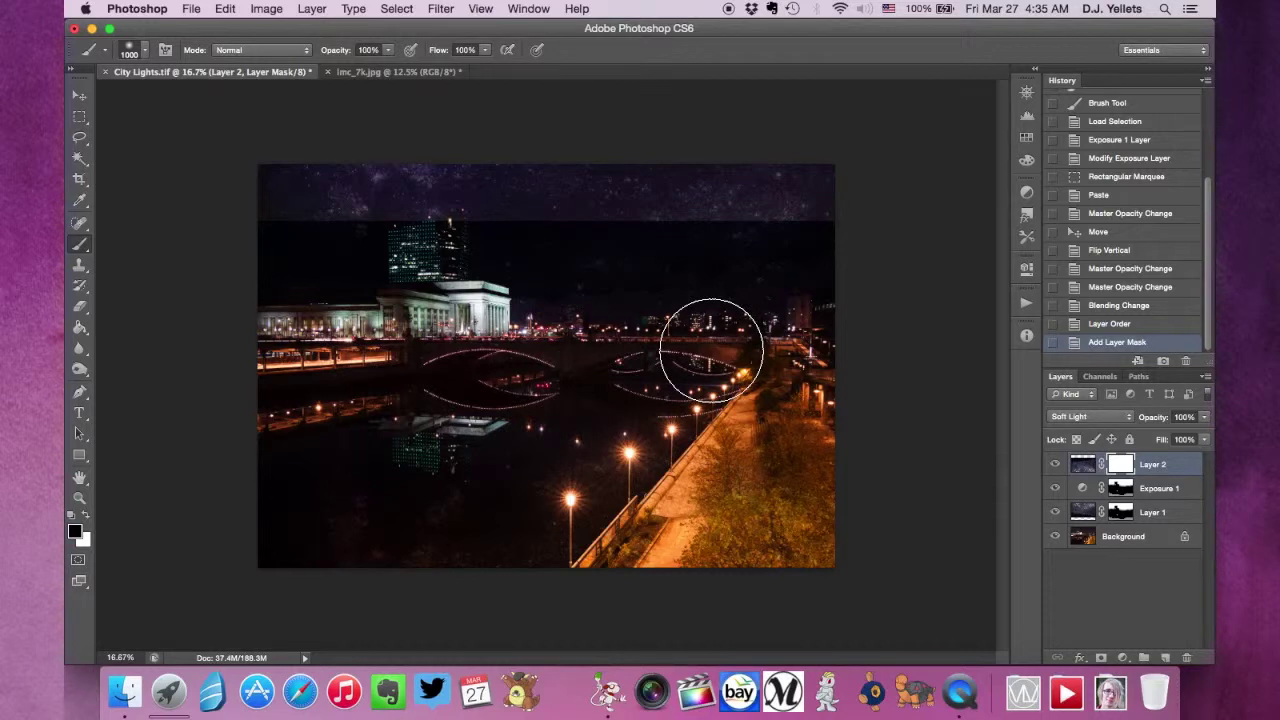
mouse_move(711, 348)
mouse_down()
mouse_move(500, 329)
mouse_move(806, 534)
mouse_move(780, 580)
mouse_up()
drag(286, 294, 228, 326)
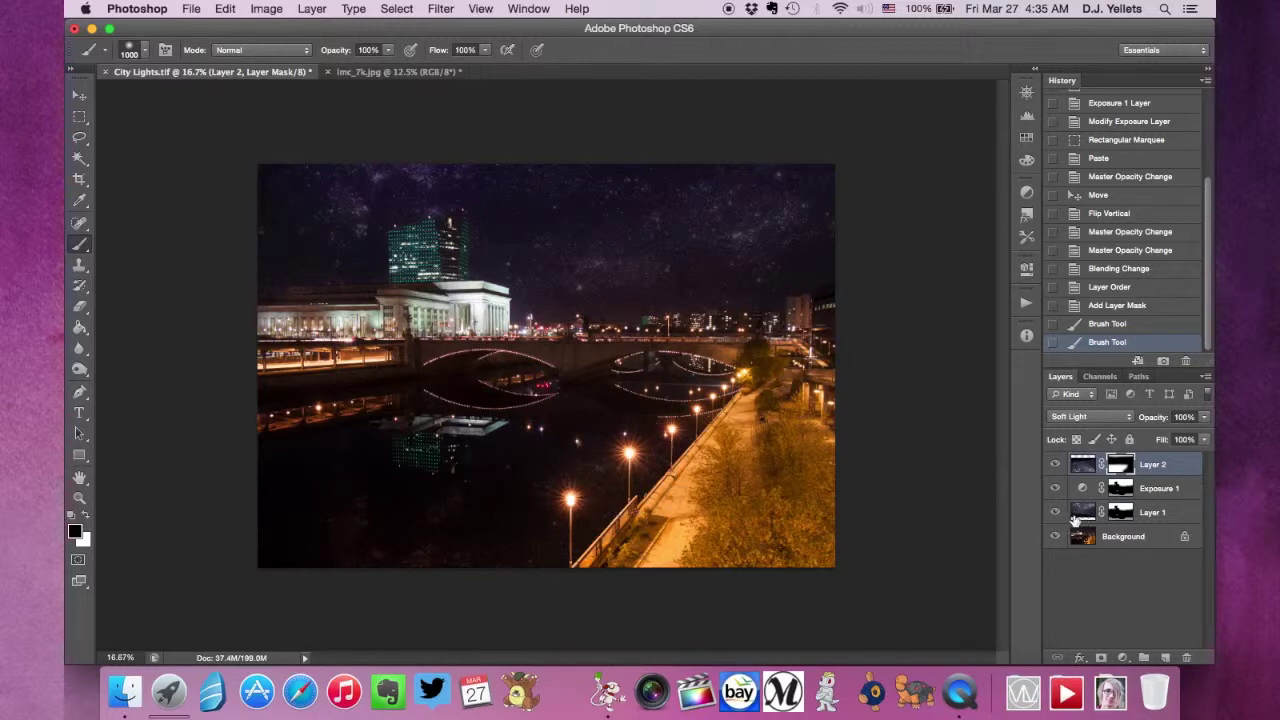
- Load Layer 2's mask as a selection, deselect, then touch up the mask with a brush dab
right_click(1122, 466)
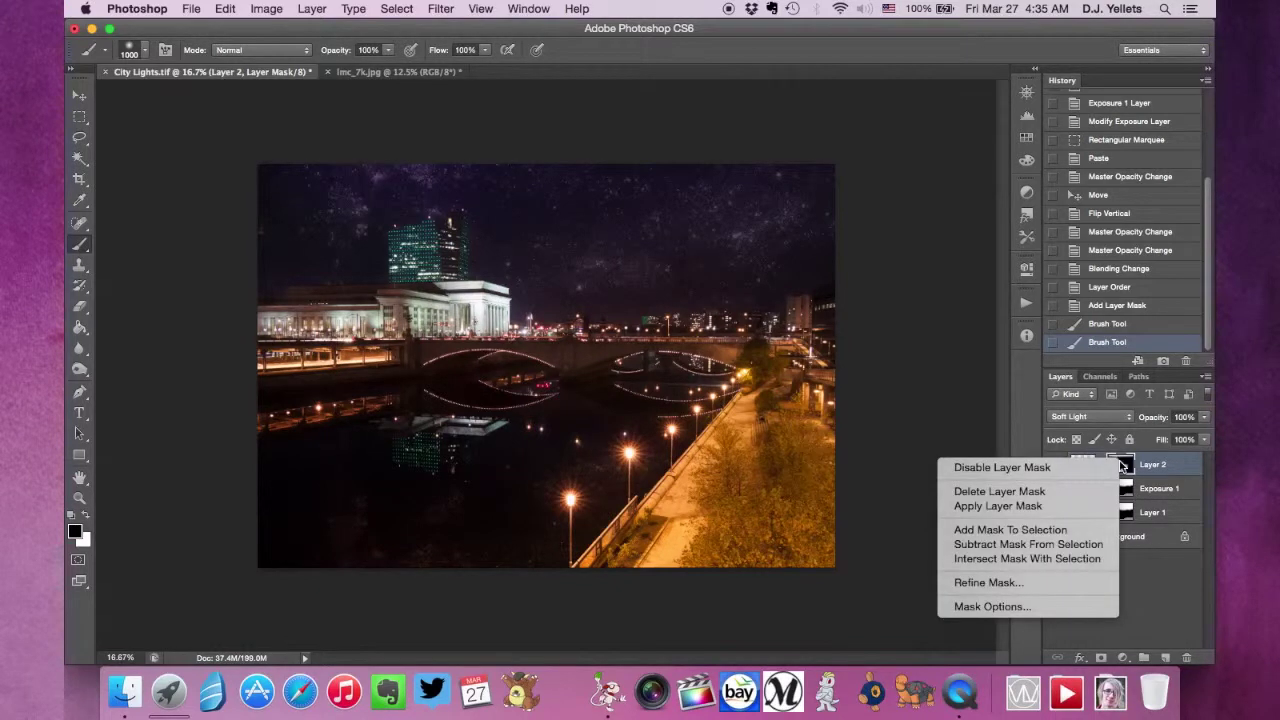
click(1018, 531)
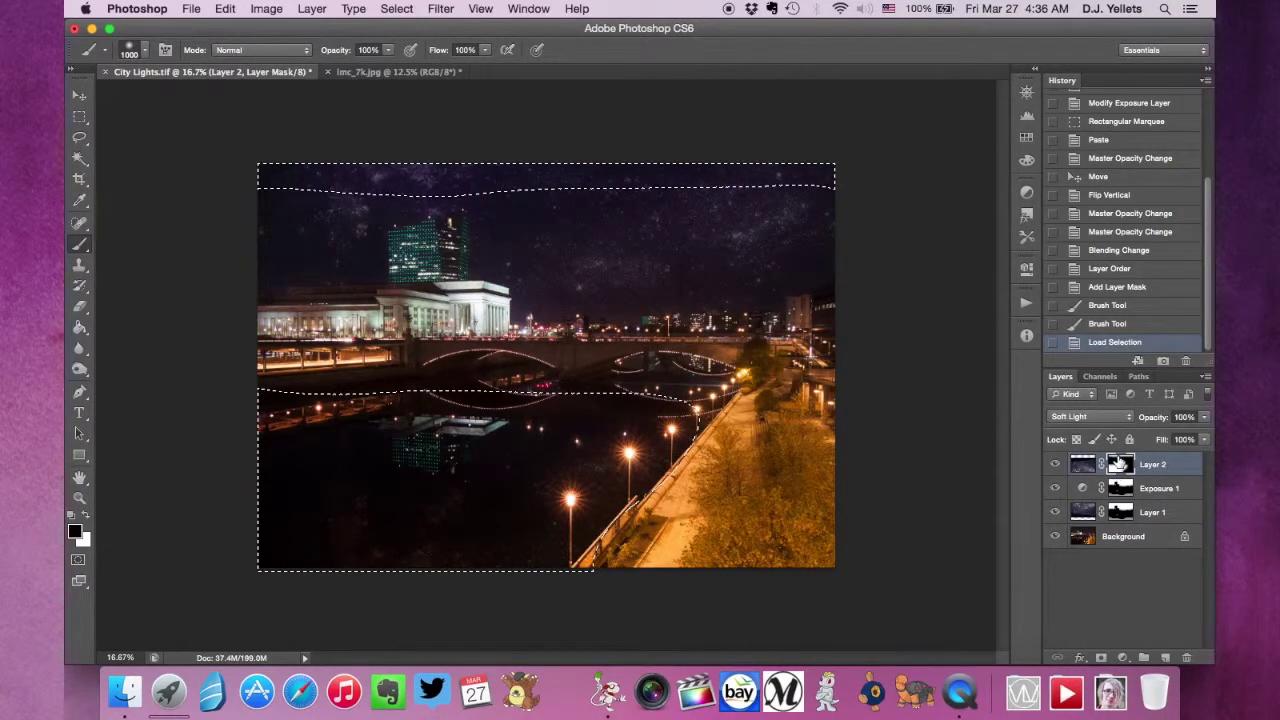
click(80, 117)
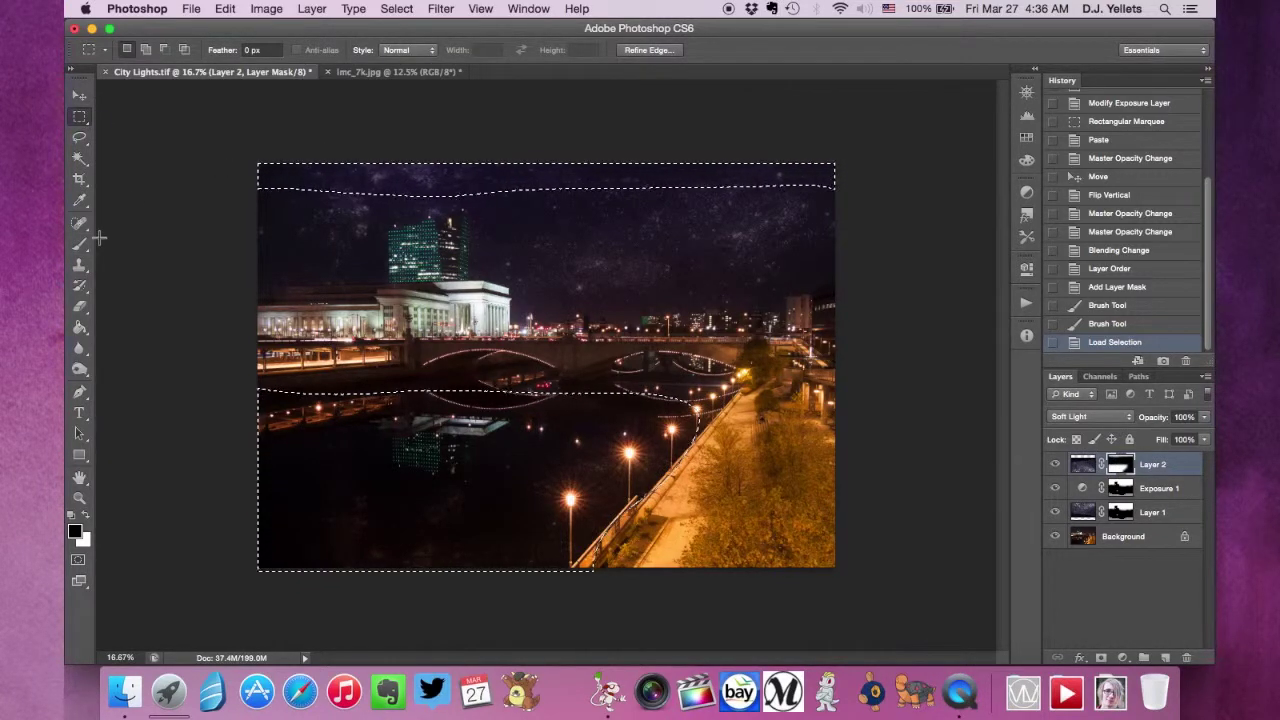
key(super+d)
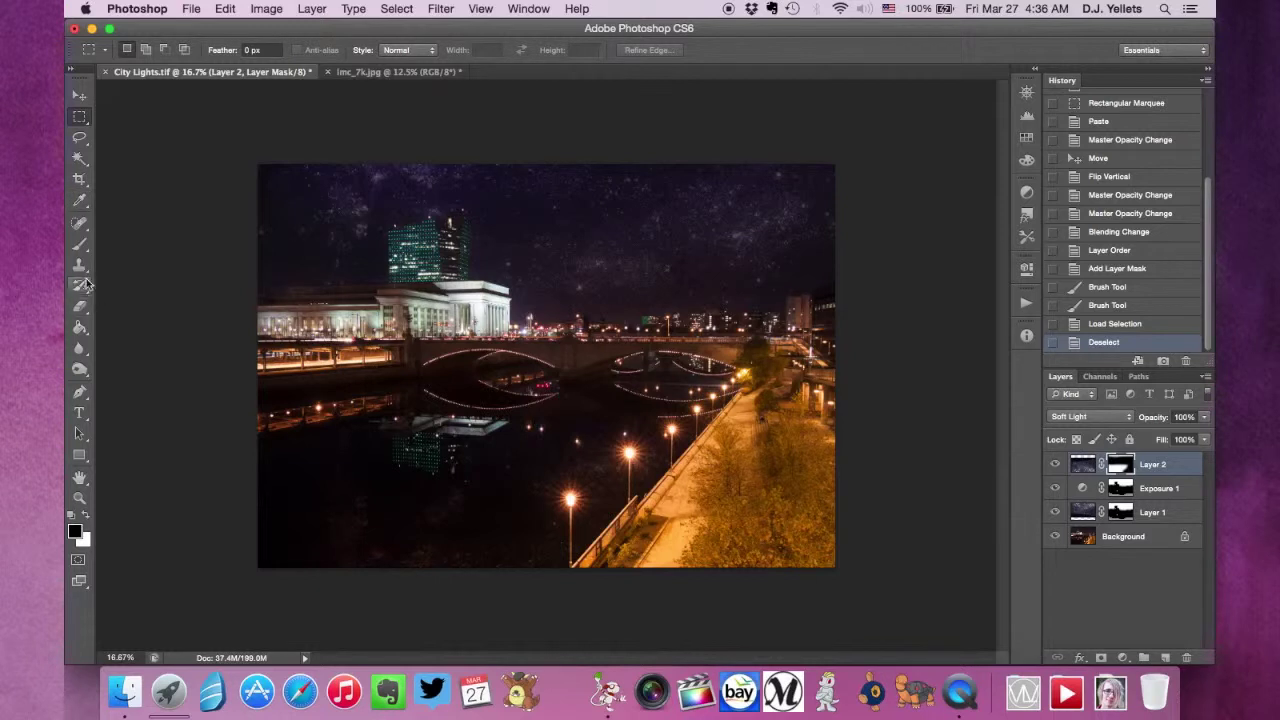
click(80, 243)
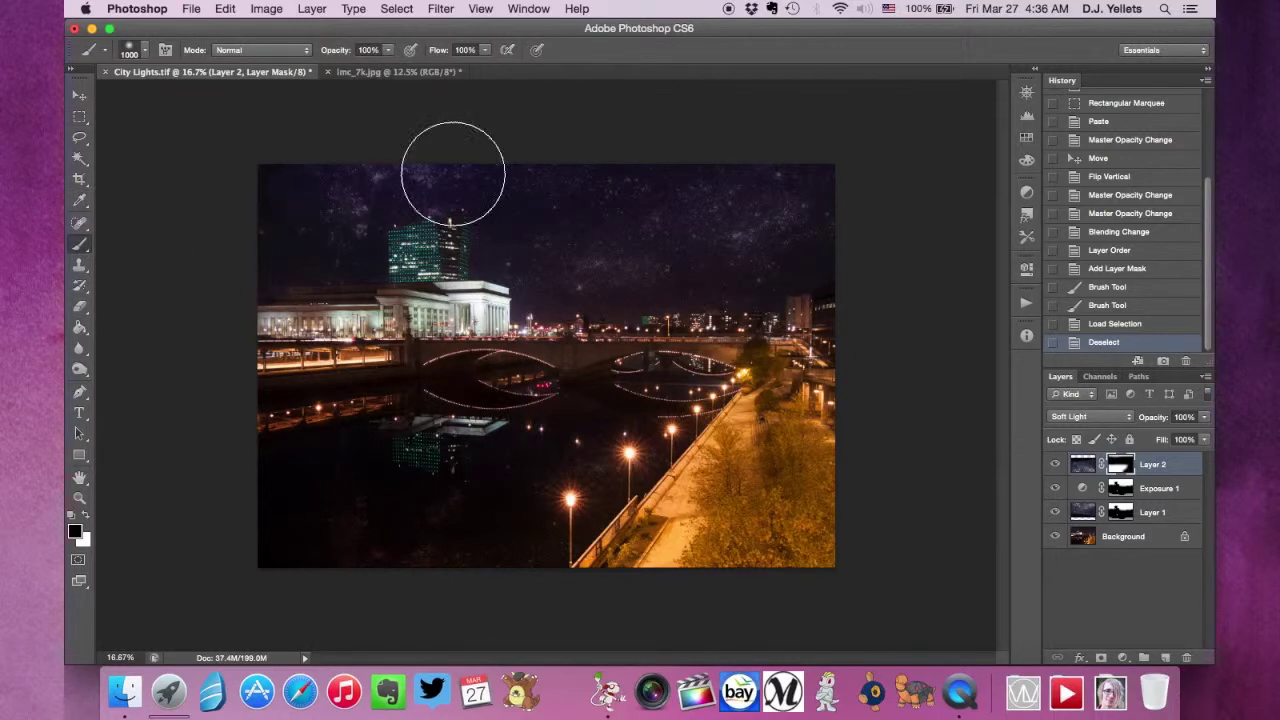
click(912, 165)
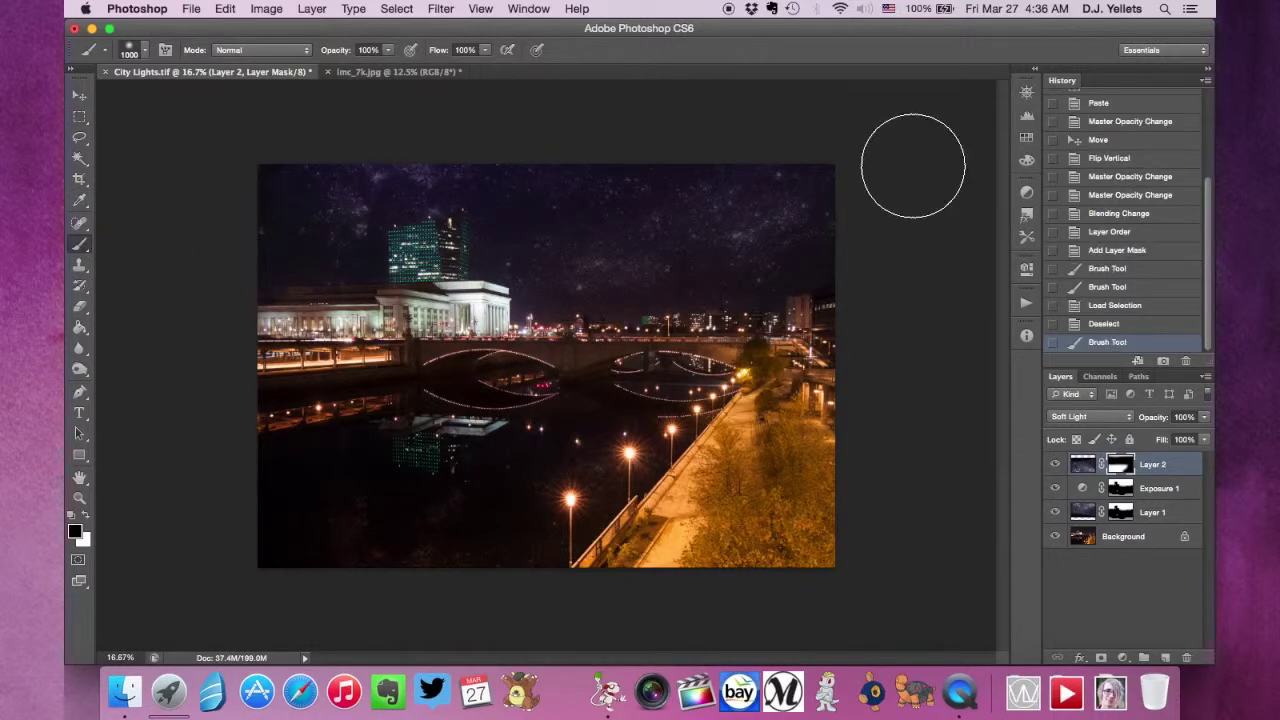
- Toggle Layer 2's mask off and on, then load it as a selection of the river area
click(1118, 464)
click(988, 463)
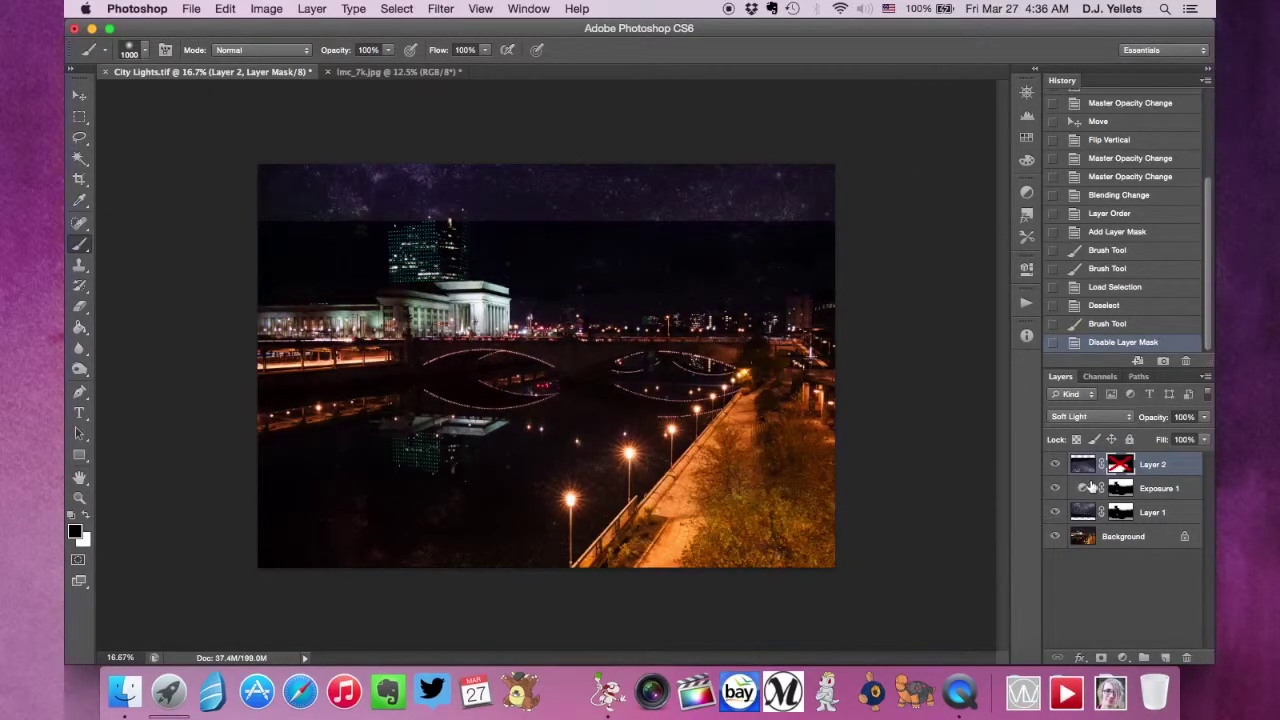
right_click(1118, 464)
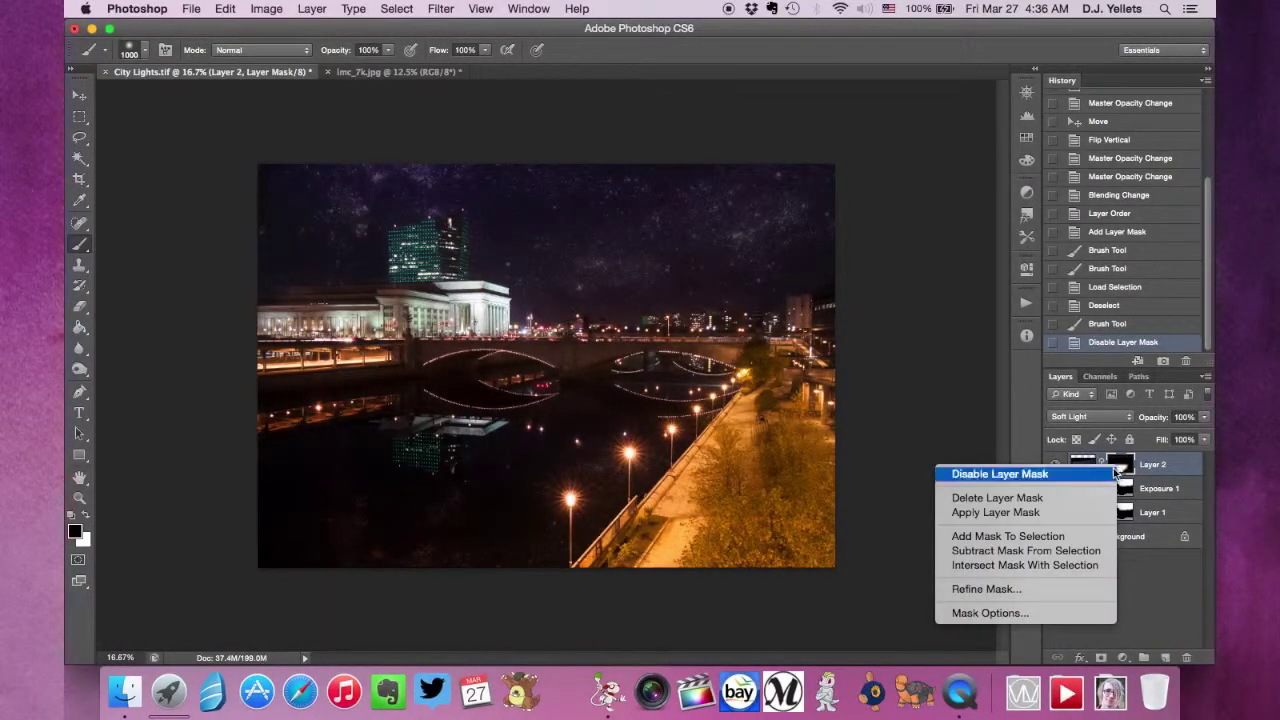
click(1029, 534)
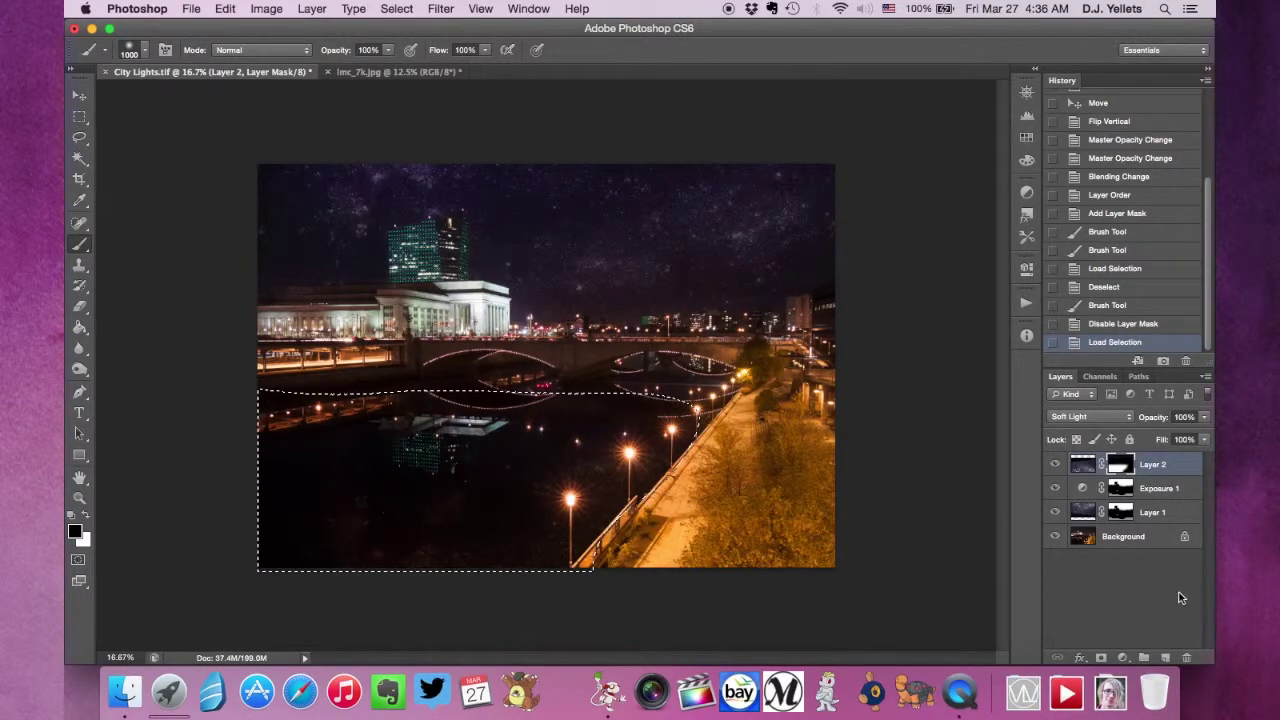
- Add an Exposure 2 adjustment limited to the river selection at +1.51 exposure
click(1123, 658)
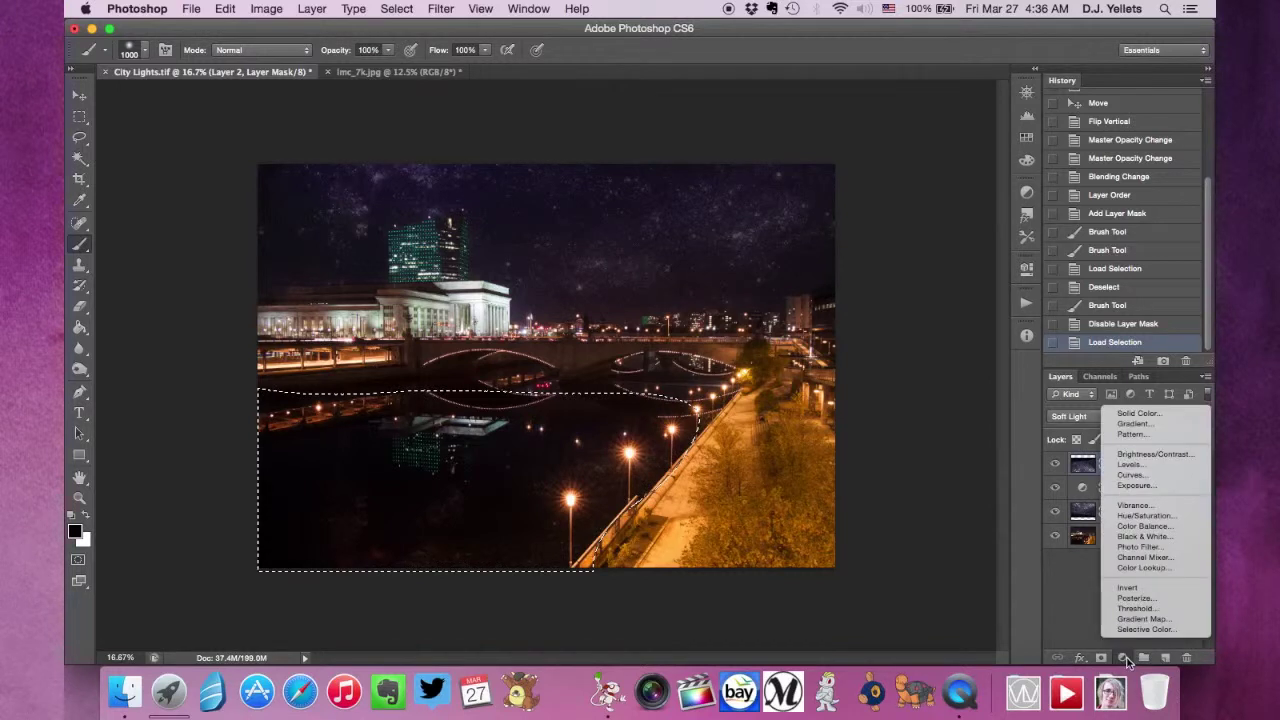
click(1147, 486)
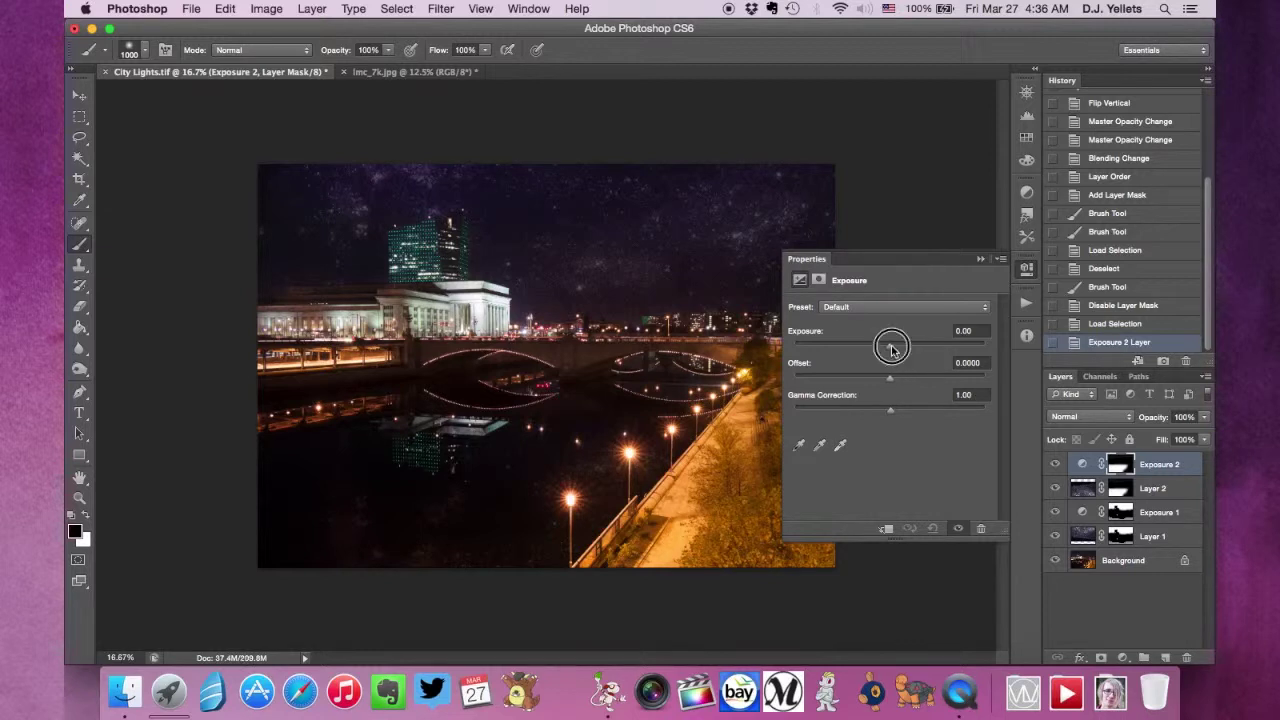
drag(892, 348, 911, 349)
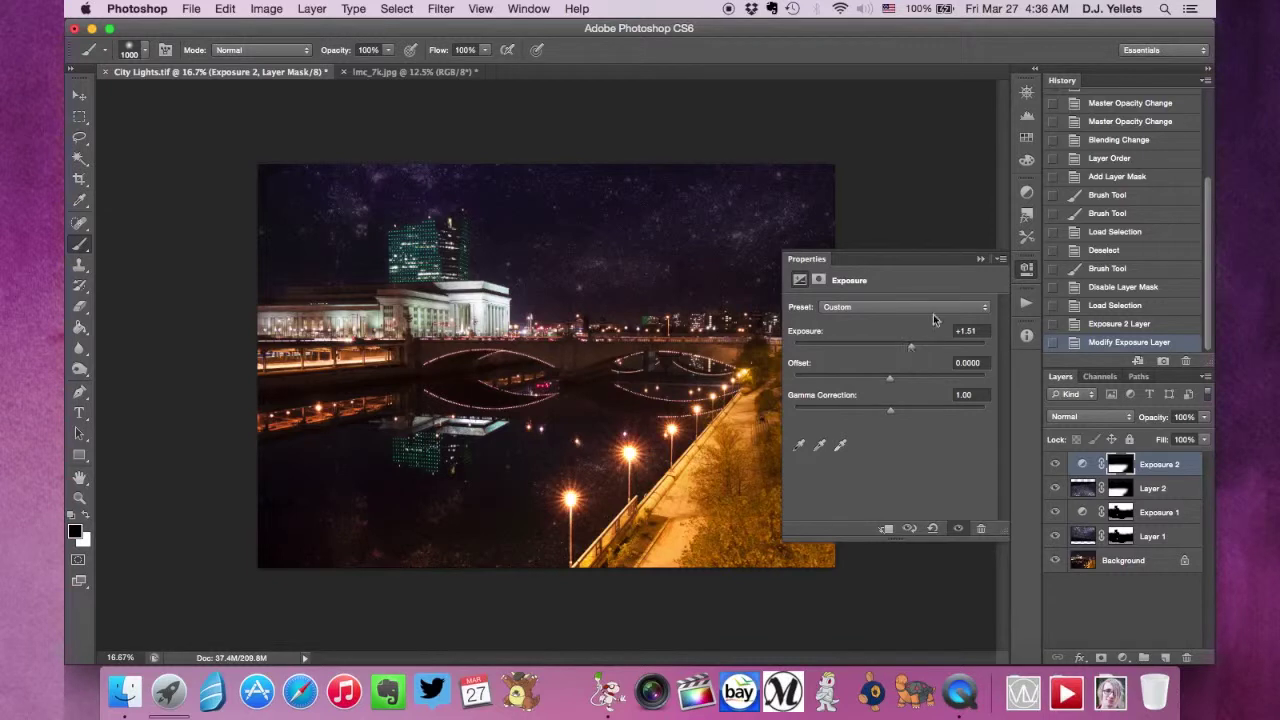
click(979, 258)
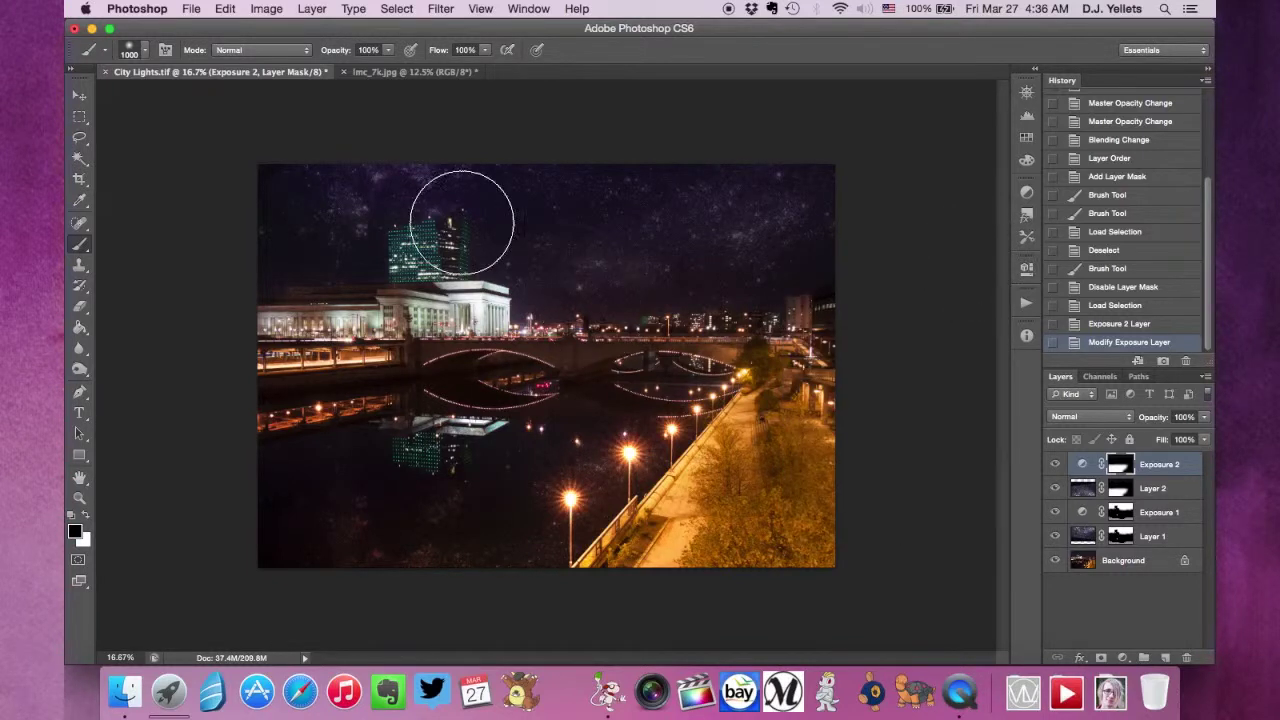